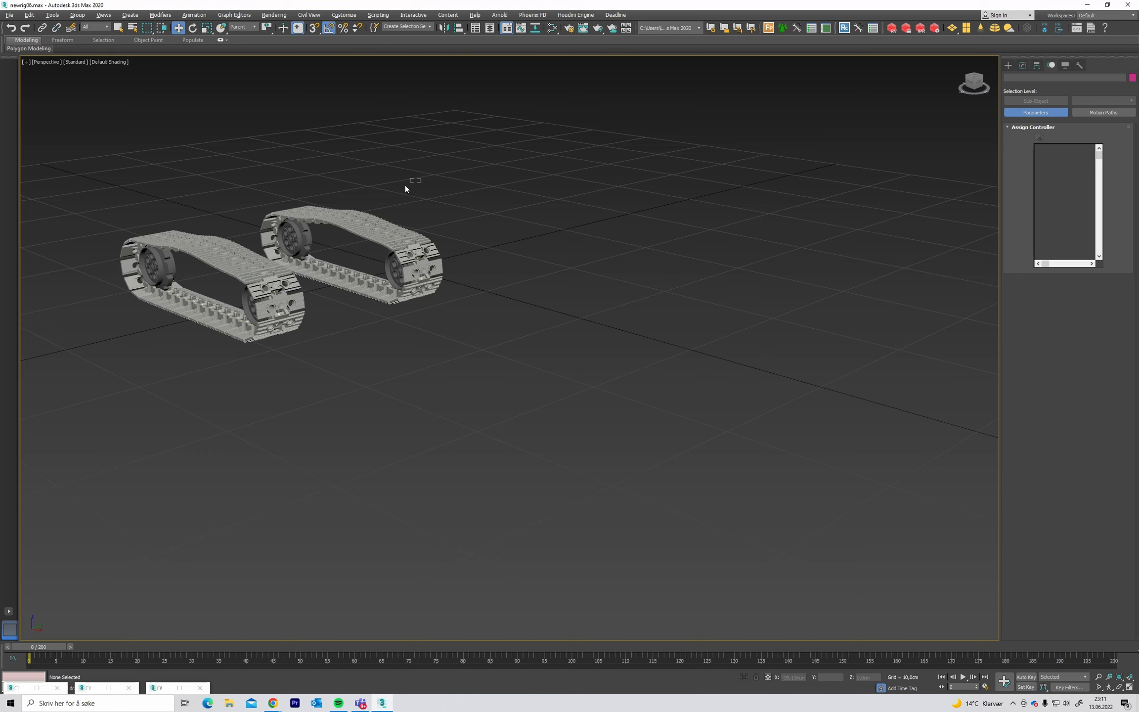
- Play back the animation to preview the moving tracks, and stop it near the end of the timeline
left_click_drag(346, 255, 336, 307)
left_click(545, 176)
left_click(962, 677)
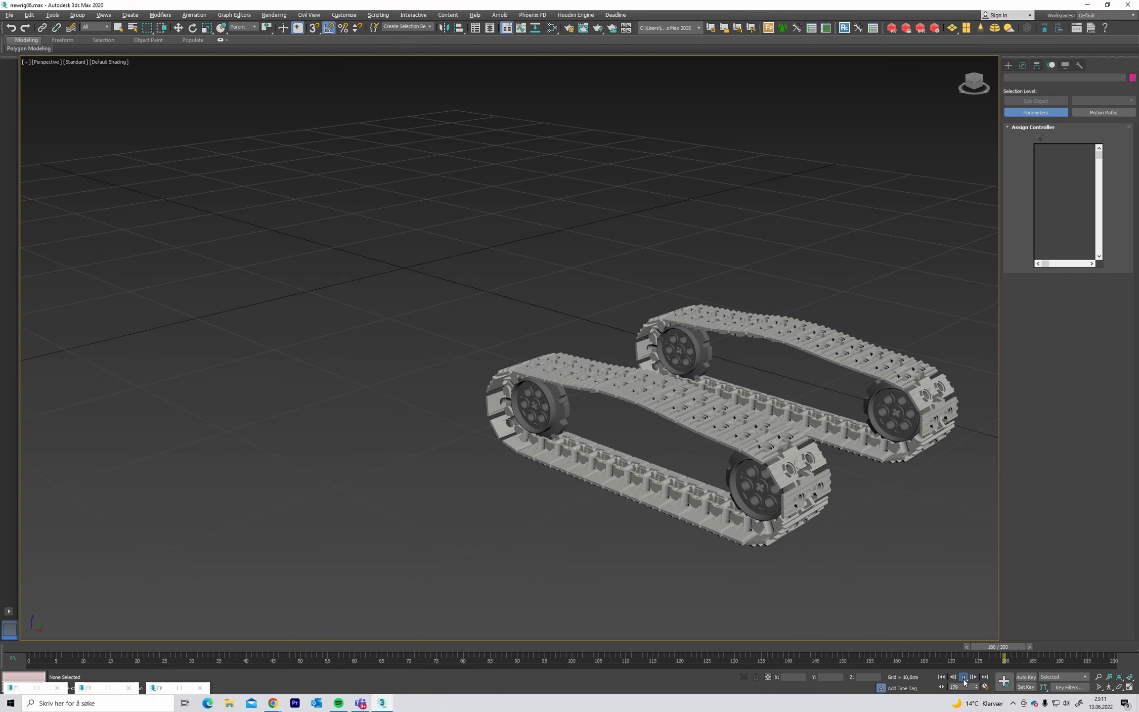
left_click(964, 677)
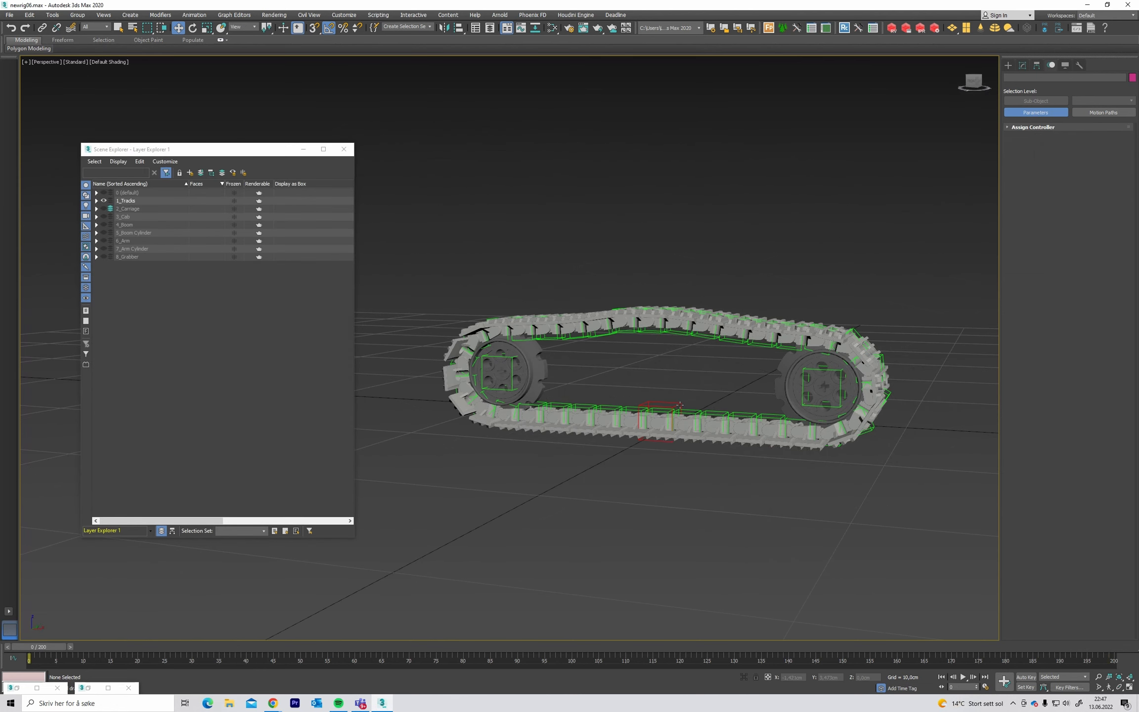
- Test the track by sliding the red master control helper along its path, and return its % Along Path to 0
left_click(679, 404)
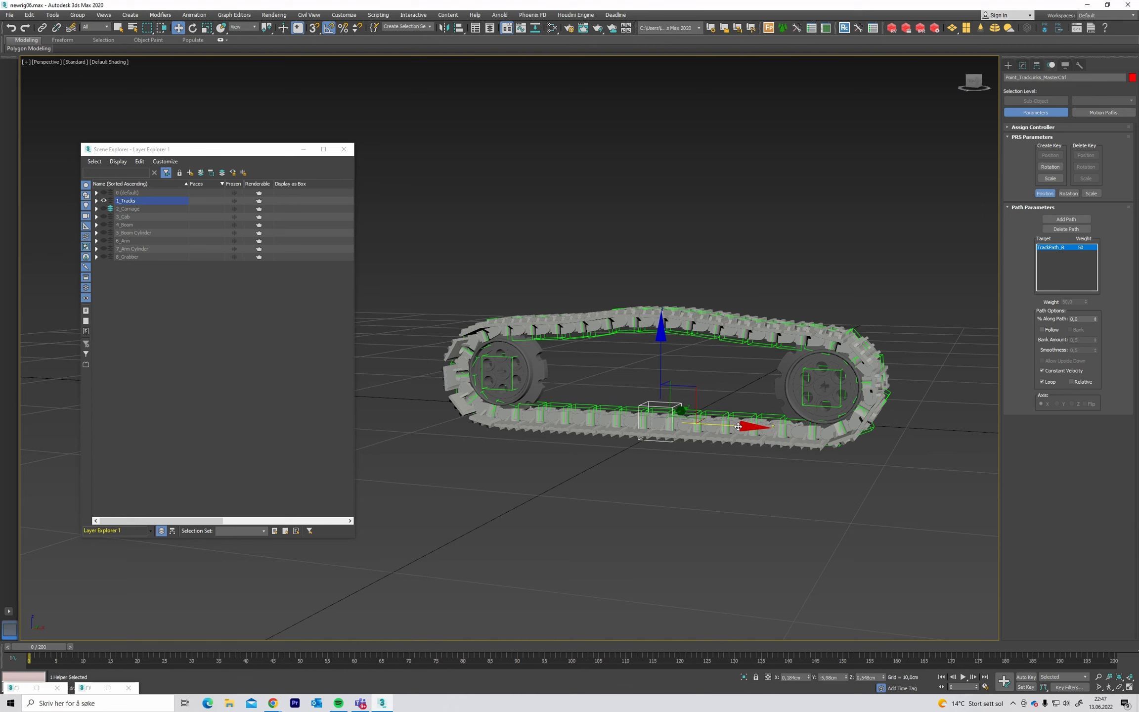
left_click_drag(738, 426, 599, 380)
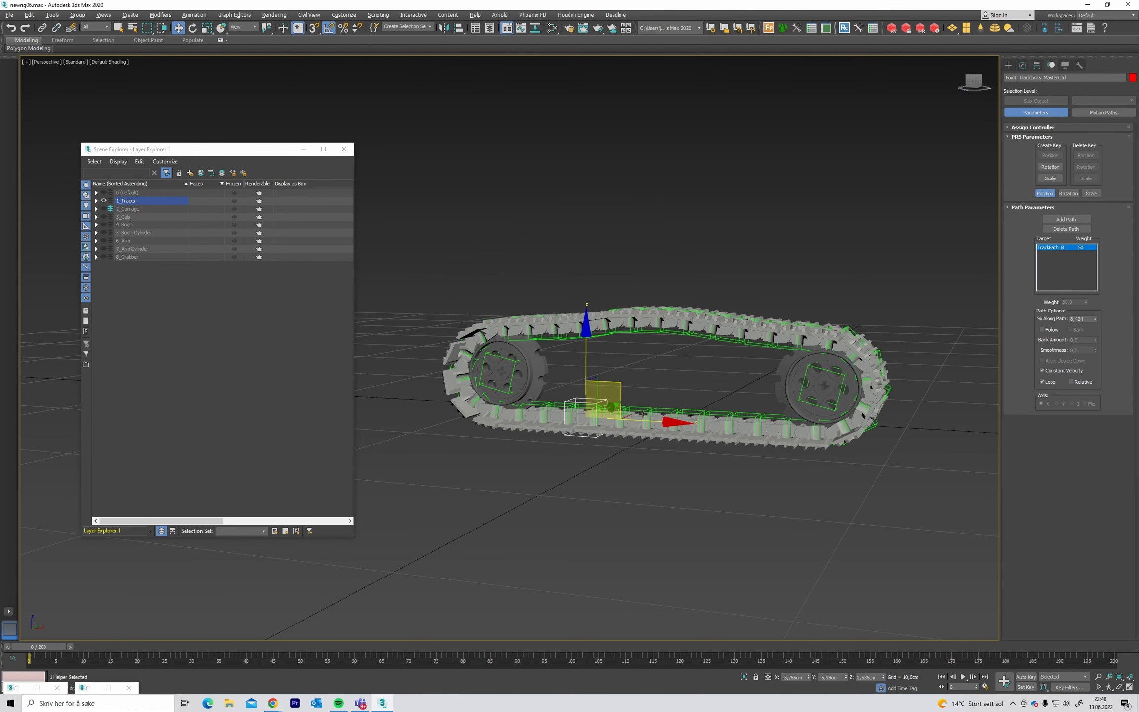
middle_click_drag(649, 423, 657, 451, "alt")
scroll(677, 383, "up", 3)
middle_click_drag(679, 385, 805, 300, "alt")
scroll(806, 300, "up", 1)
scroll(778, 358, "down", 4)
mouse_move(778, 357)
middle_mouse_down()
mouse_move(765, 354)
mouse_move(762, 370)
middle_mouse_up()
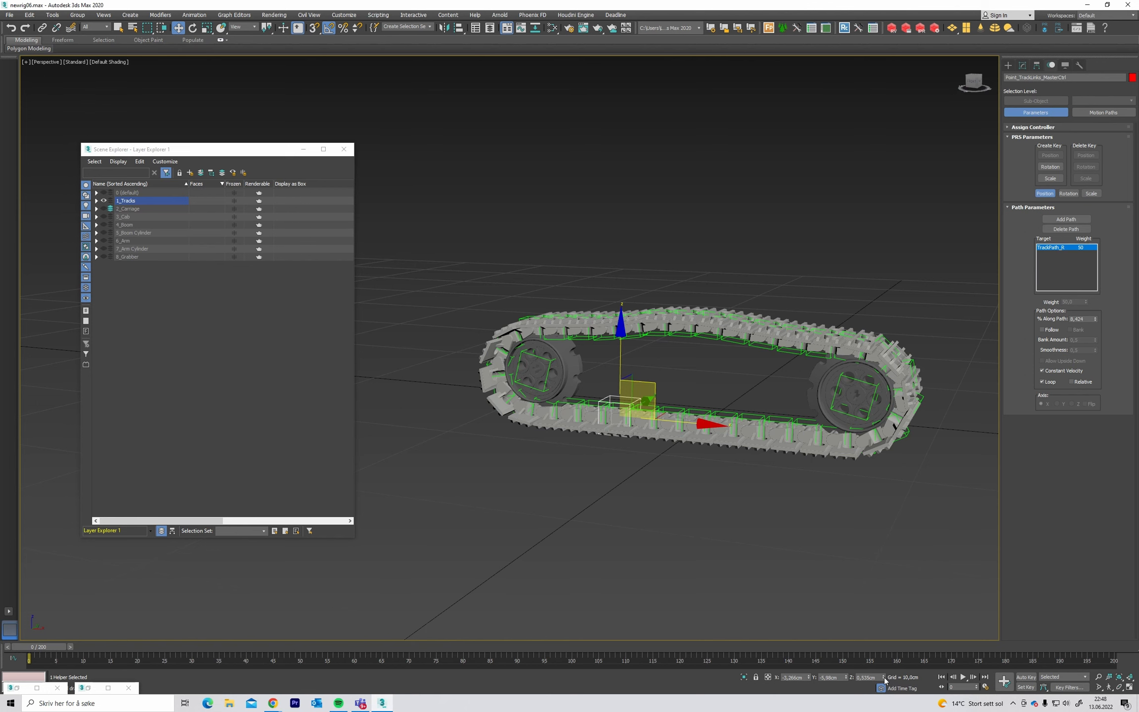
left_click_drag(1095, 320, 1094, 298)
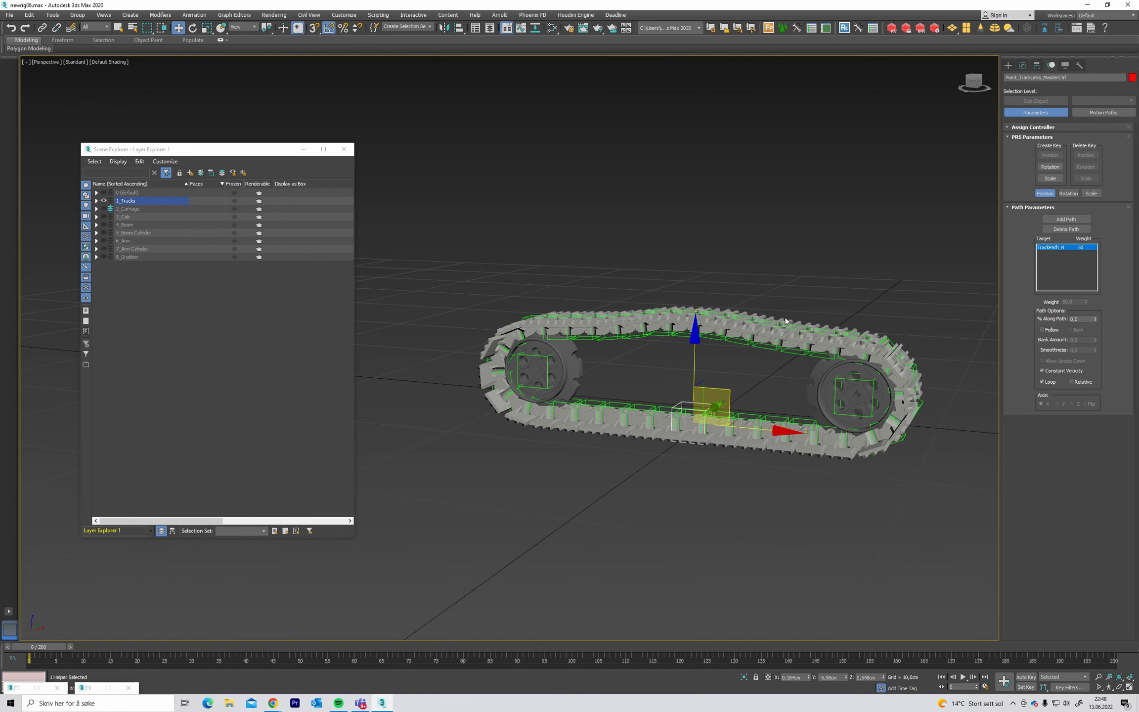
middle_click_drag(788, 322, 790, 283, "alt")
left_click(824, 265)
- Make 1_Tracks the active layer for creating a Point helper
left_click(1007, 65)
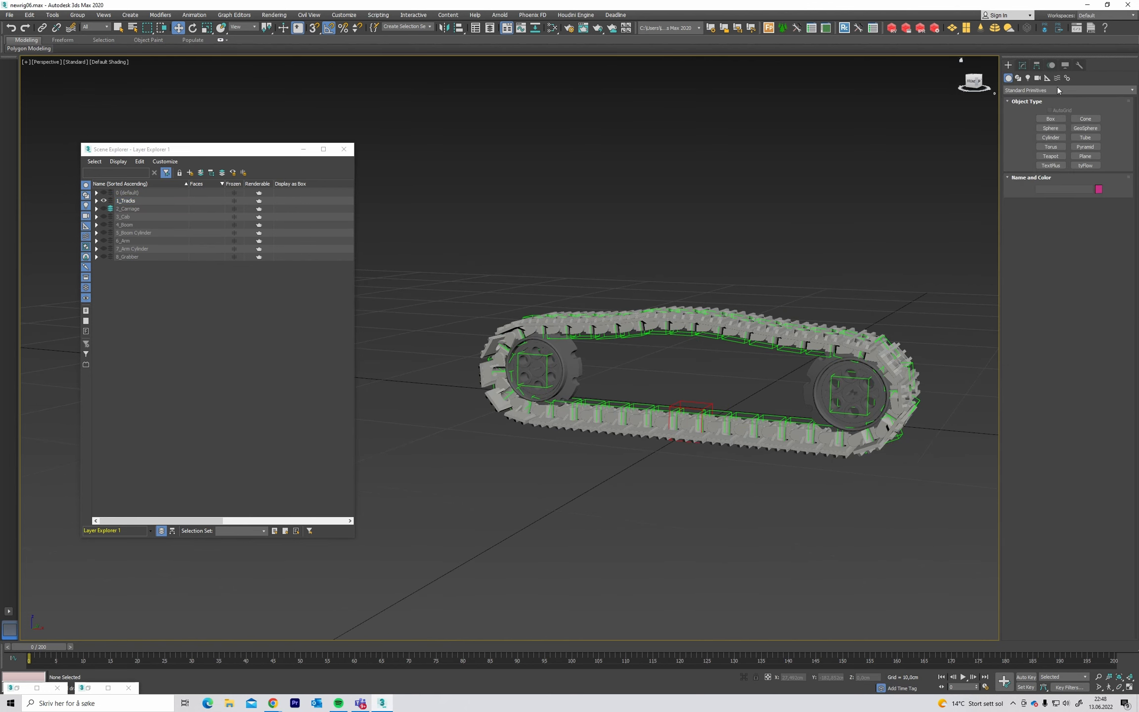
left_click(1047, 78)
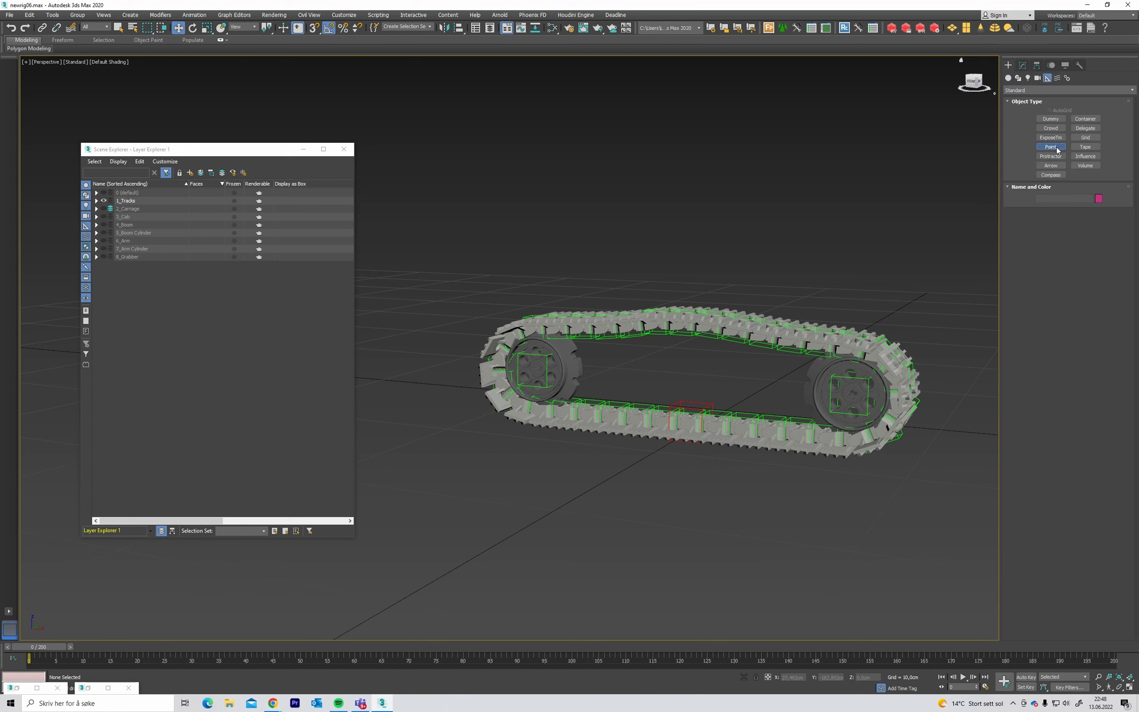
left_click(1057, 148)
middle_click_drag(710, 304, 693, 356, "alt")
left_click(666, 465)
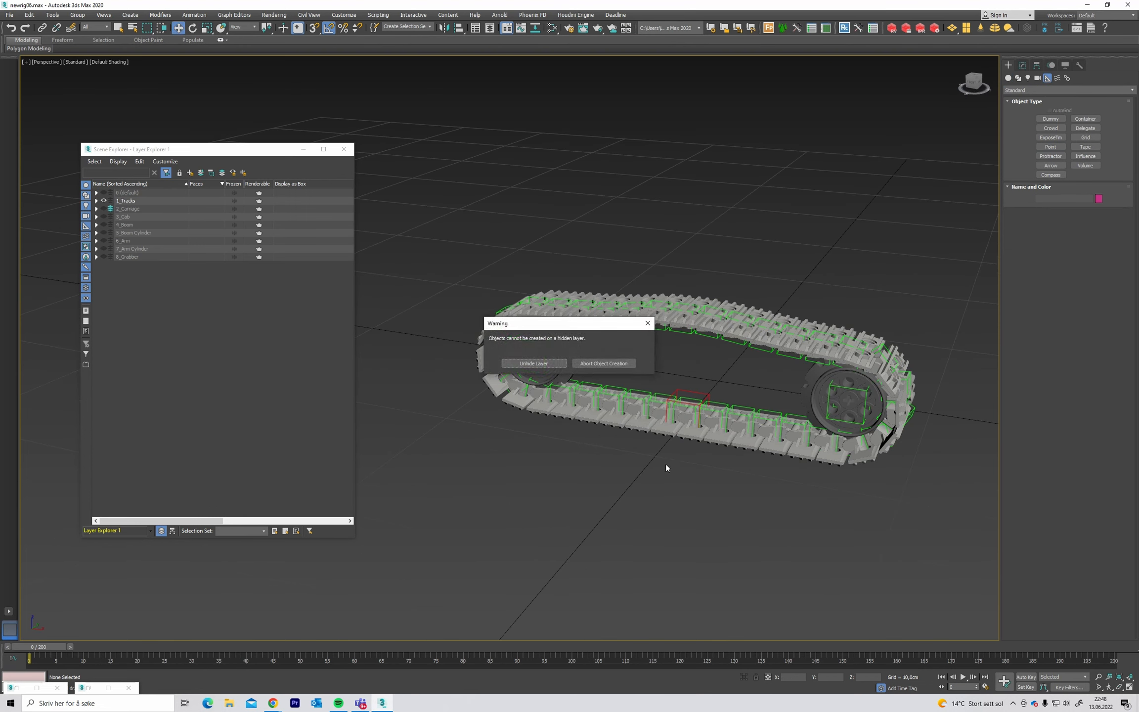
left_click(647, 323)
left_click(110, 200)
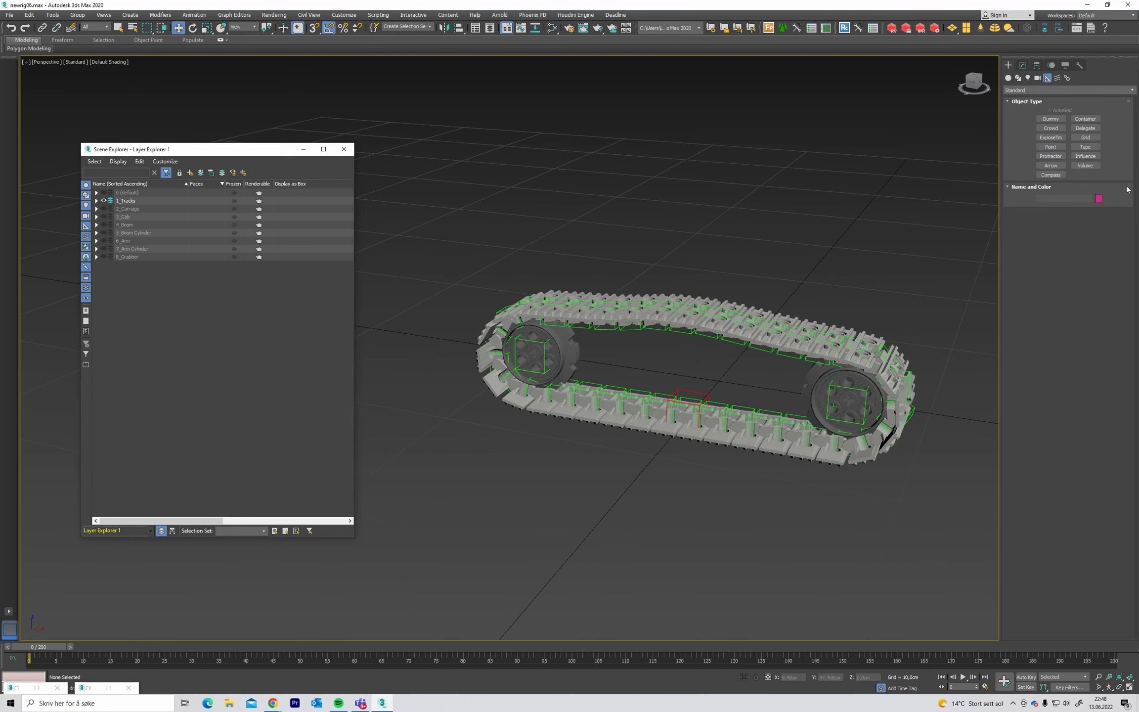
- Place a Point helper on the grid beside the track and name it Point_Tracks_Parent
left_click(1049, 147)
middle_click_drag(682, 435, 660, 458, "alt")
left_click(661, 458)
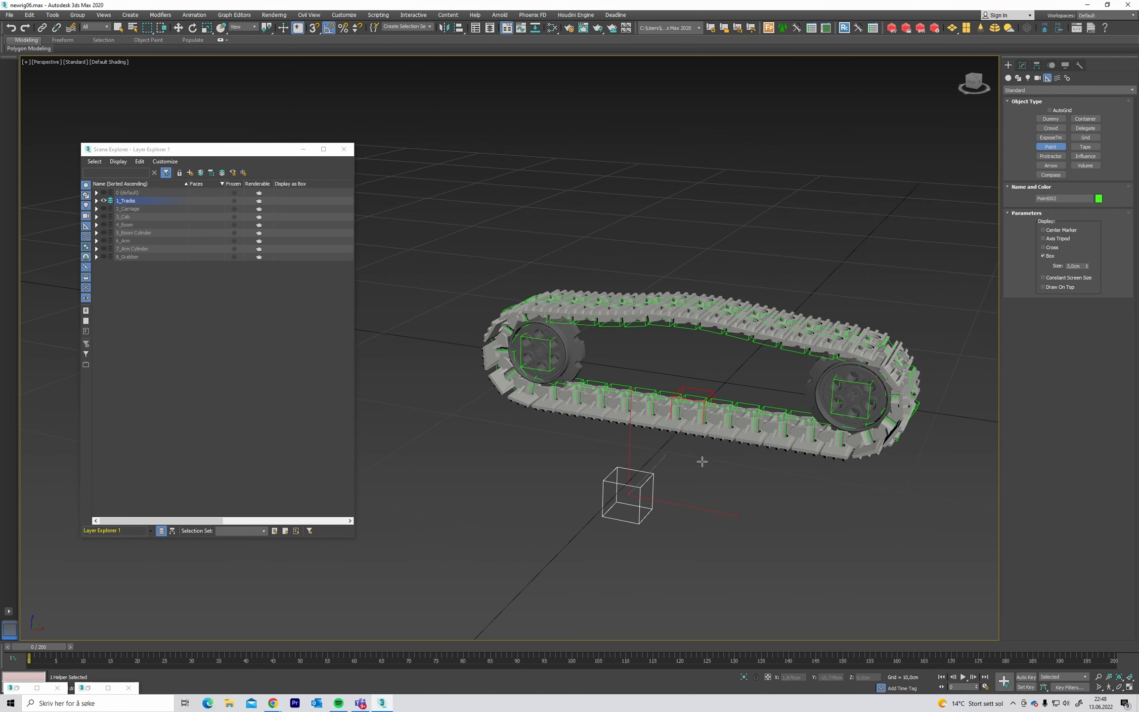
left_click_drag(1062, 198, 1044, 205)
key("Return")
- Hide the geometry and align Point_Tracks_Parent to the TrackPath_R spline, center to center in X, Y and Z
middle_click_drag(675, 320, 707, 287, "alt")
key("shift+g")
key("alt+a")
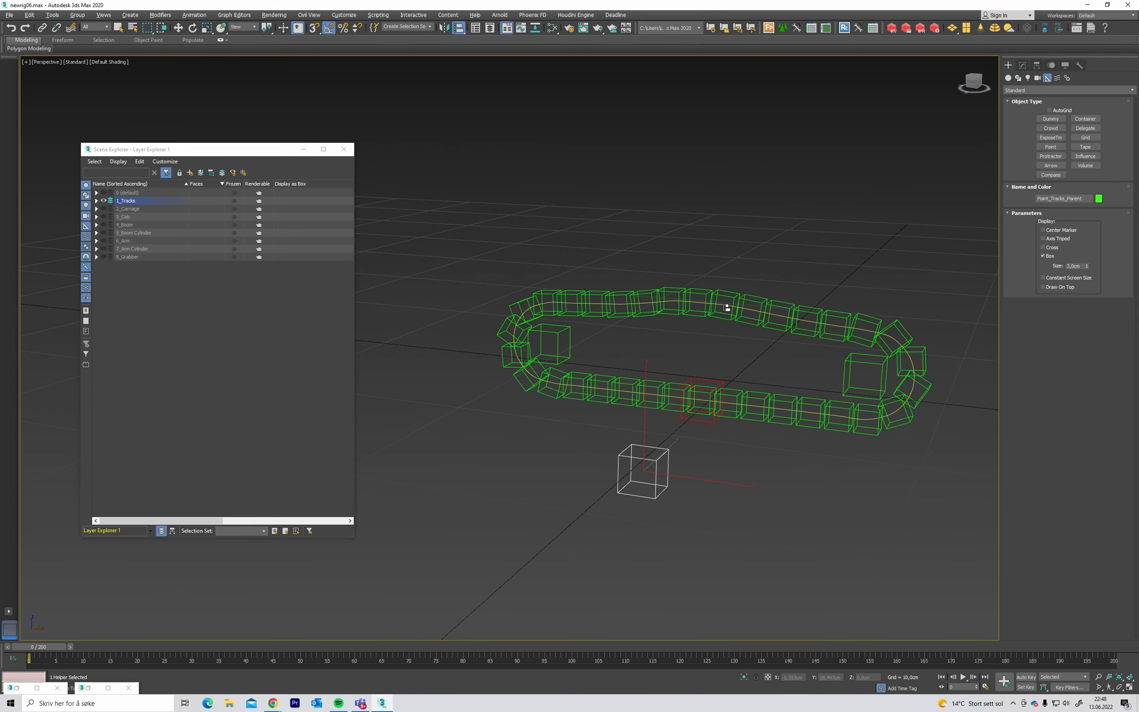
left_click(727, 307)
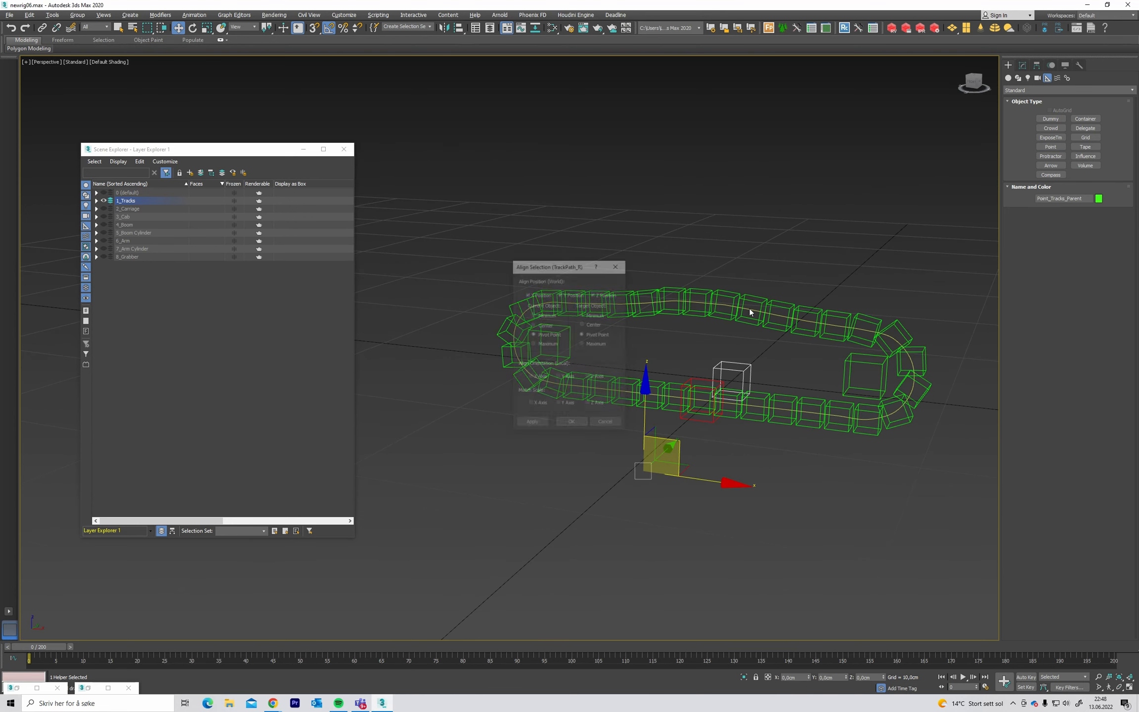
left_click(592, 325)
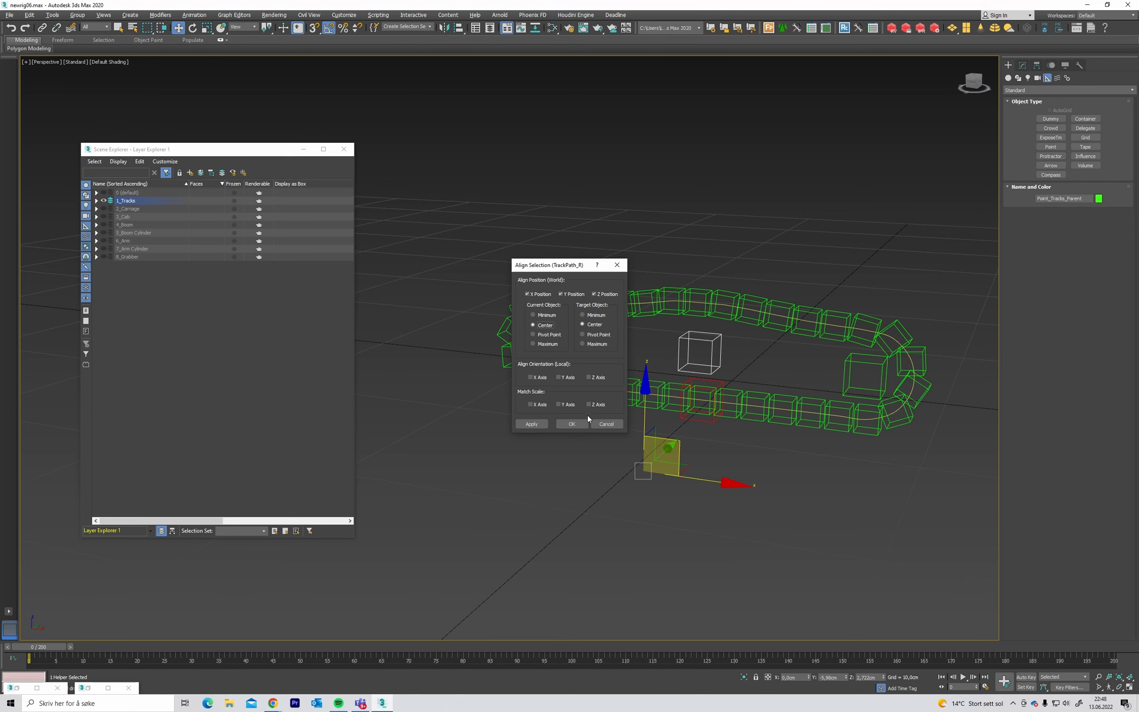
left_click(575, 424)
- Display Point_Tracks_Parent as a cross instead of a box and show the track geometry again
left_click(1025, 66)
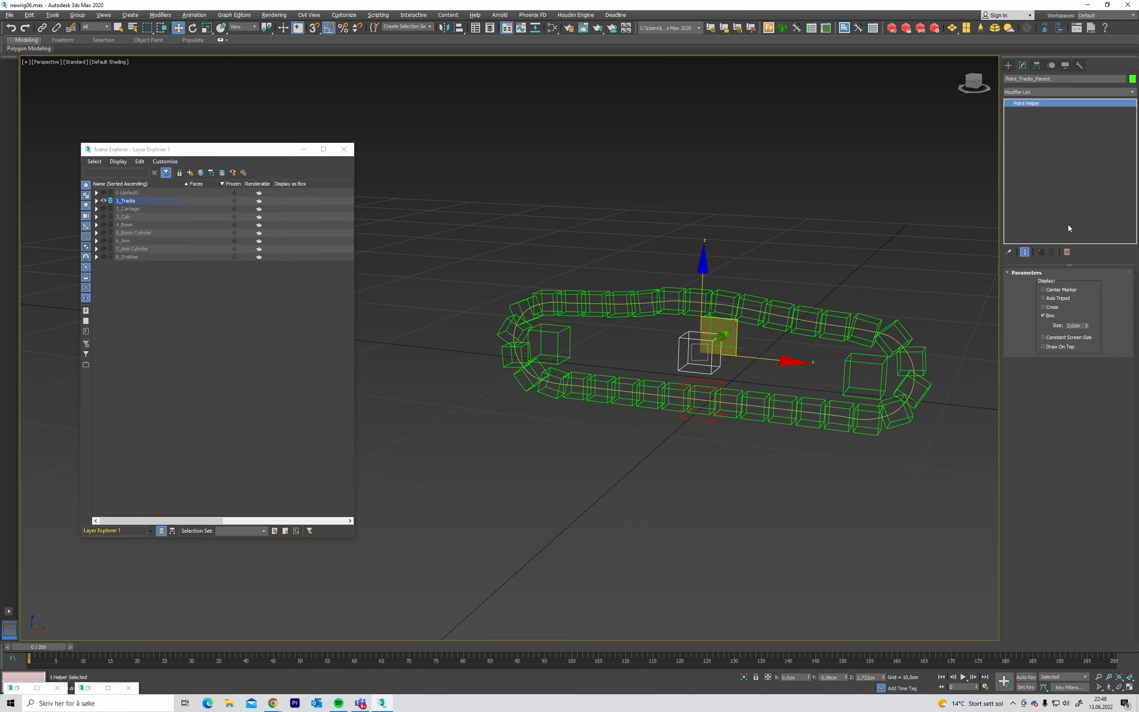
left_click(1048, 307)
left_click(1048, 314)
middle_click_drag(940, 320, 724, 313, "alt")
left_click(775, 288)
left_click(697, 357)
left_click(778, 238)
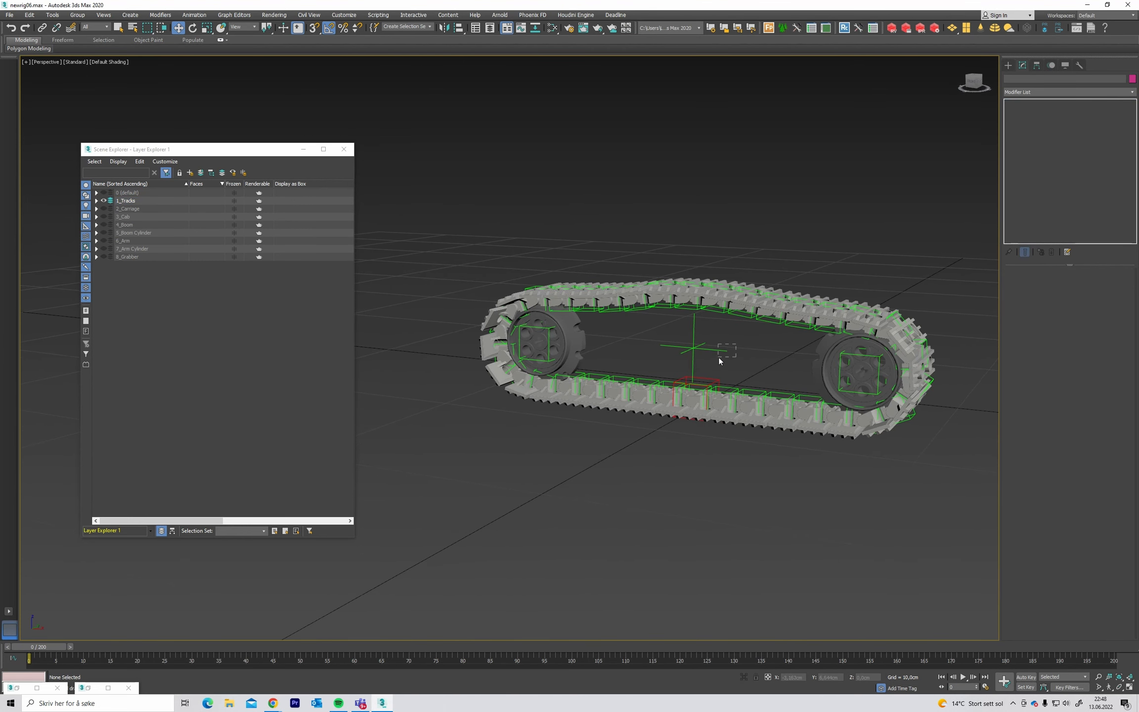
- Clone Point_Tracks_Parent as Point_Tracks_Dyanimcs_Oscillator and display the clone as a box instead of a cross
left_click(712, 349)
scroll(785, 321, "up", 2)
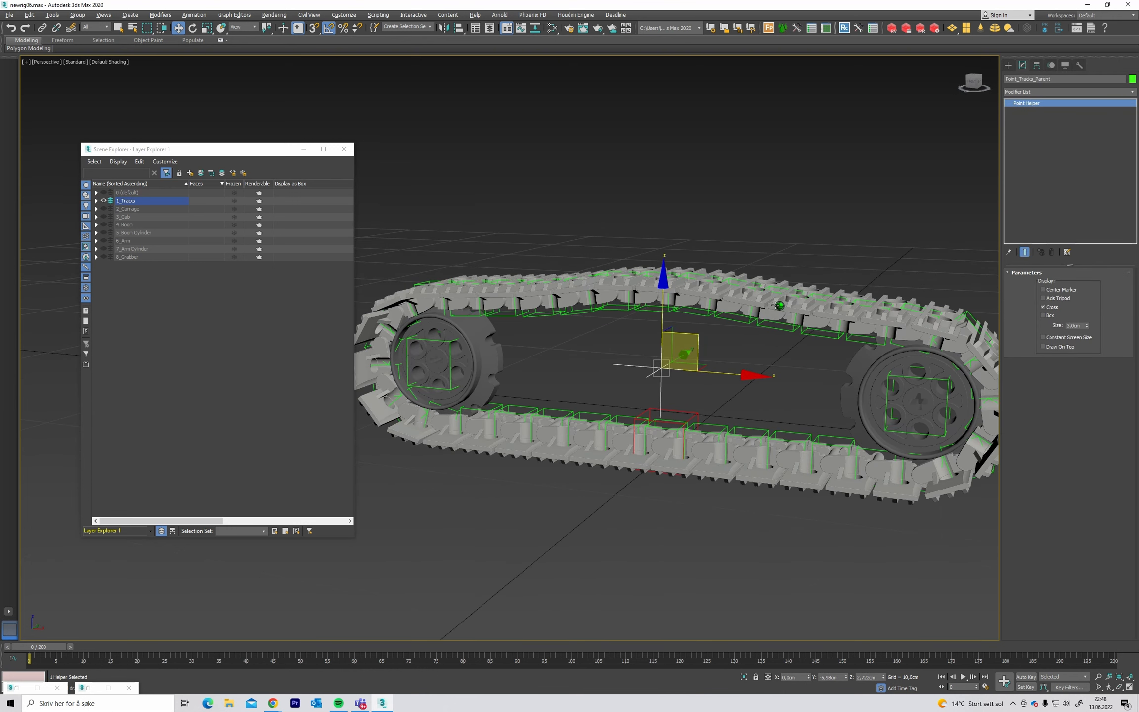
scroll(788, 312, "up", 1)
middle_click_drag(789, 312, 784, 311, "alt")
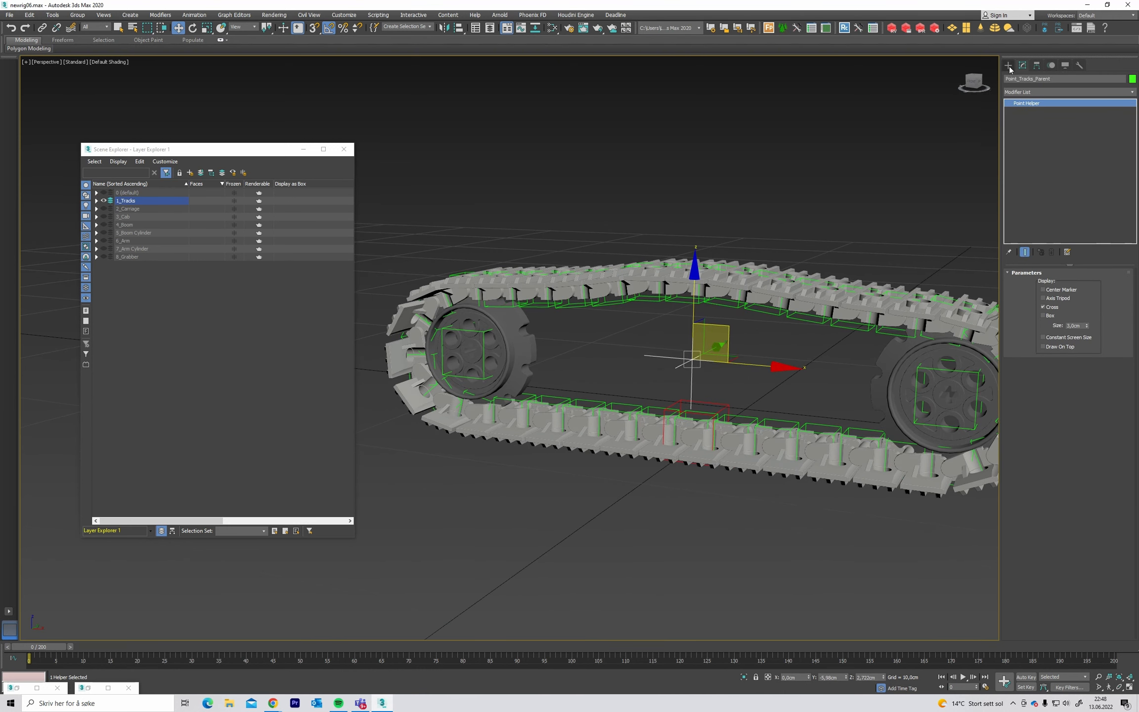
middle_click_drag(745, 389, 801, 351, "alt")
right_click(790, 353)
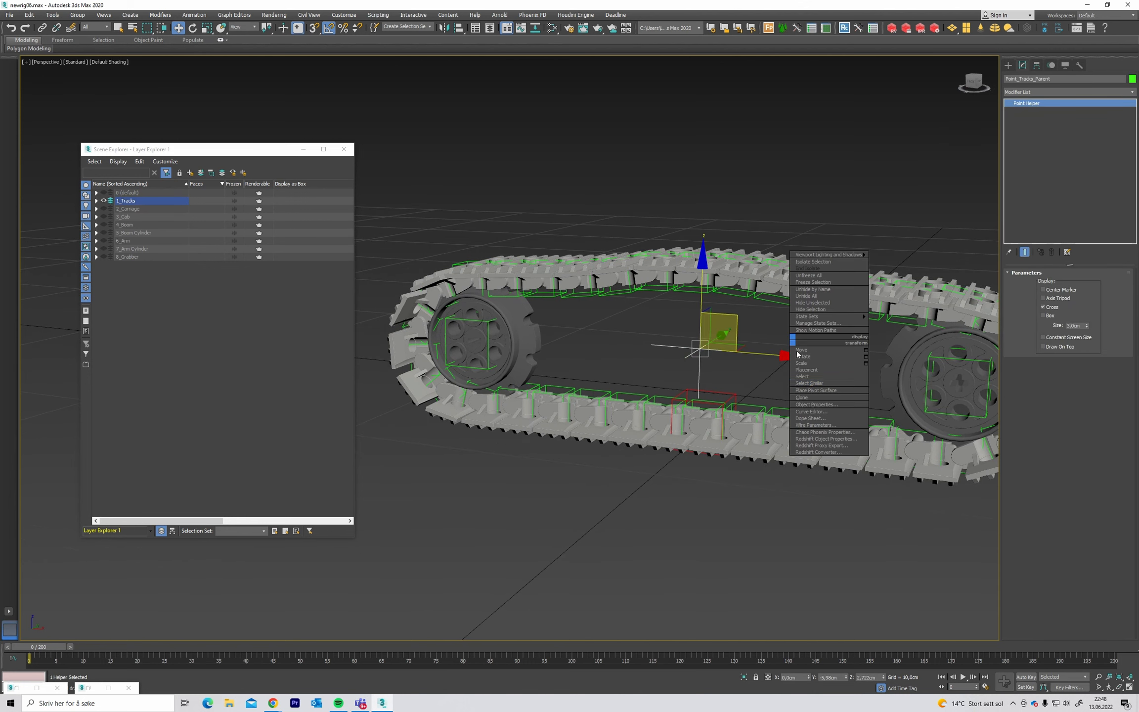
left_click(815, 399)
left_click_drag(587, 368, 557, 375)
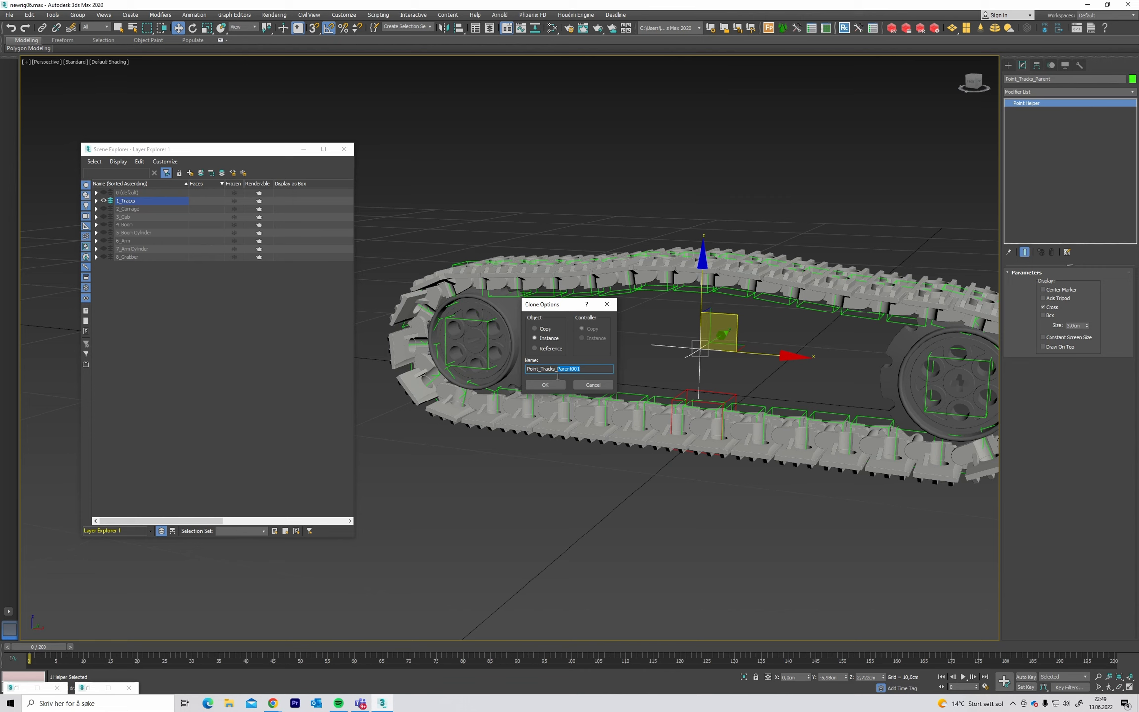
type("Dyanimcs_Oscillato")
left_click(545, 385)
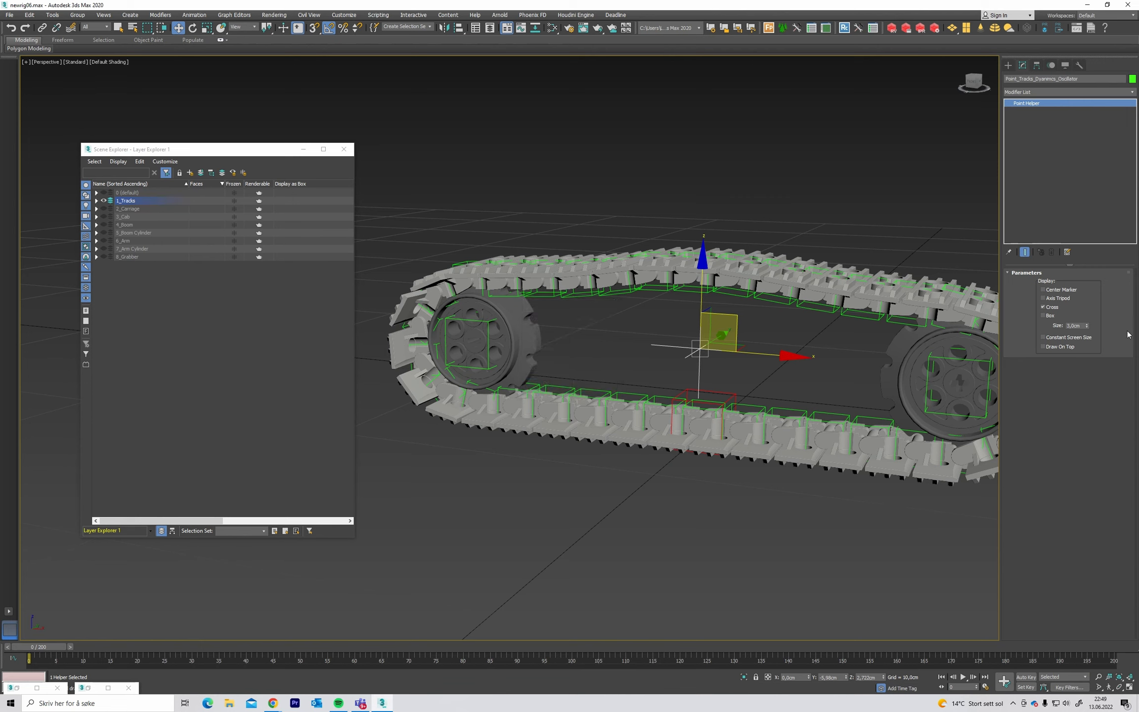
left_click(1053, 307)
left_click(1050, 316)
- Link the box-shaped oscillator helper to the cross-shaped Point_Tracks_Parent as its parent
middle_click_drag(817, 359, 842, 347, "alt")
left_click(42, 28)
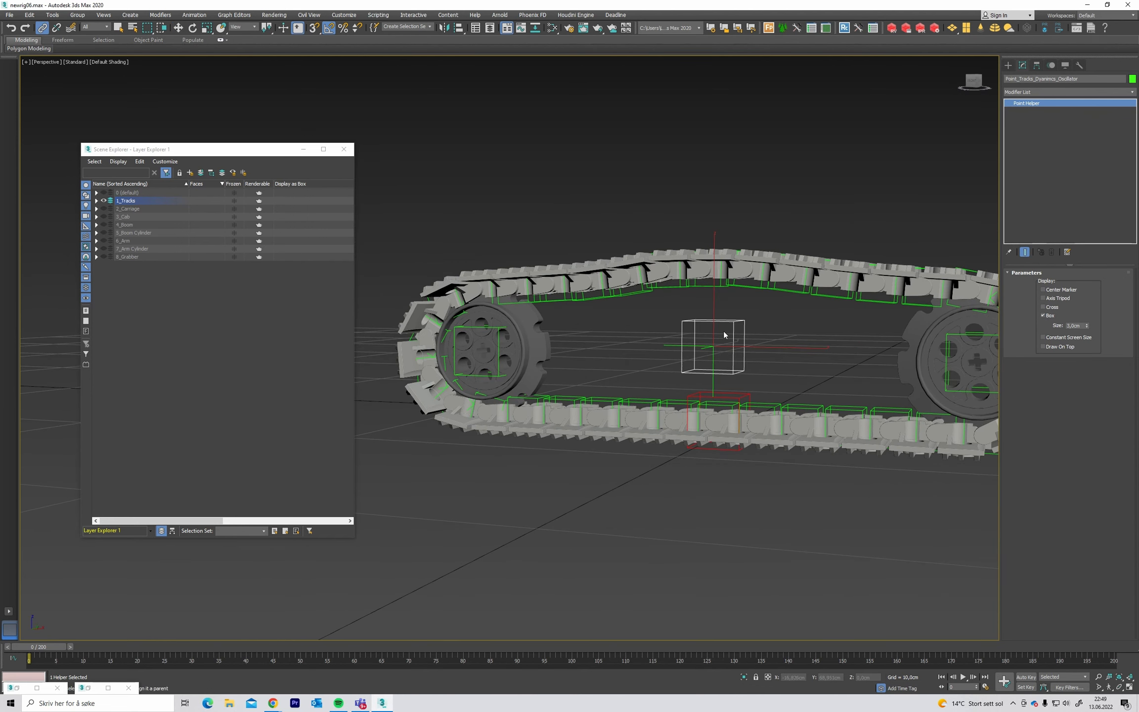
left_click_drag(738, 325, 670, 346)
middle_click_drag(639, 326, 648, 334, "alt")
left_click(671, 332)
left_click(683, 321)
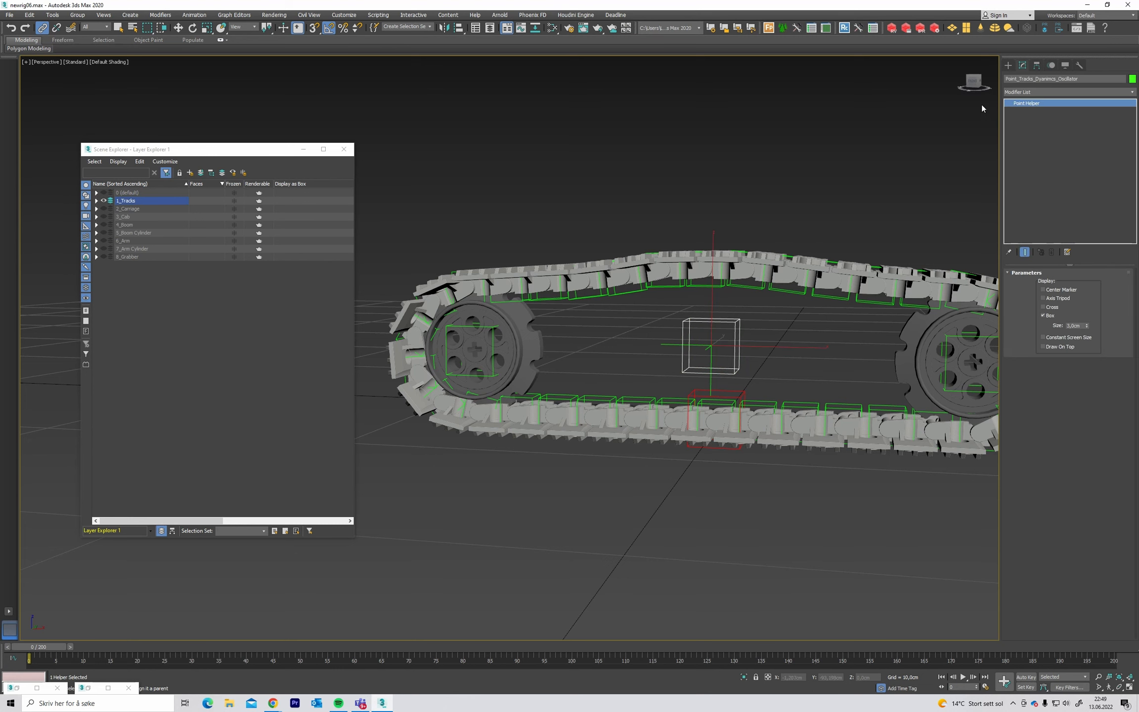
- Assign a Float Expression controller to the Z Position of Point_Tracks_Dyanimcs_Oscillator
left_click(1054, 68)
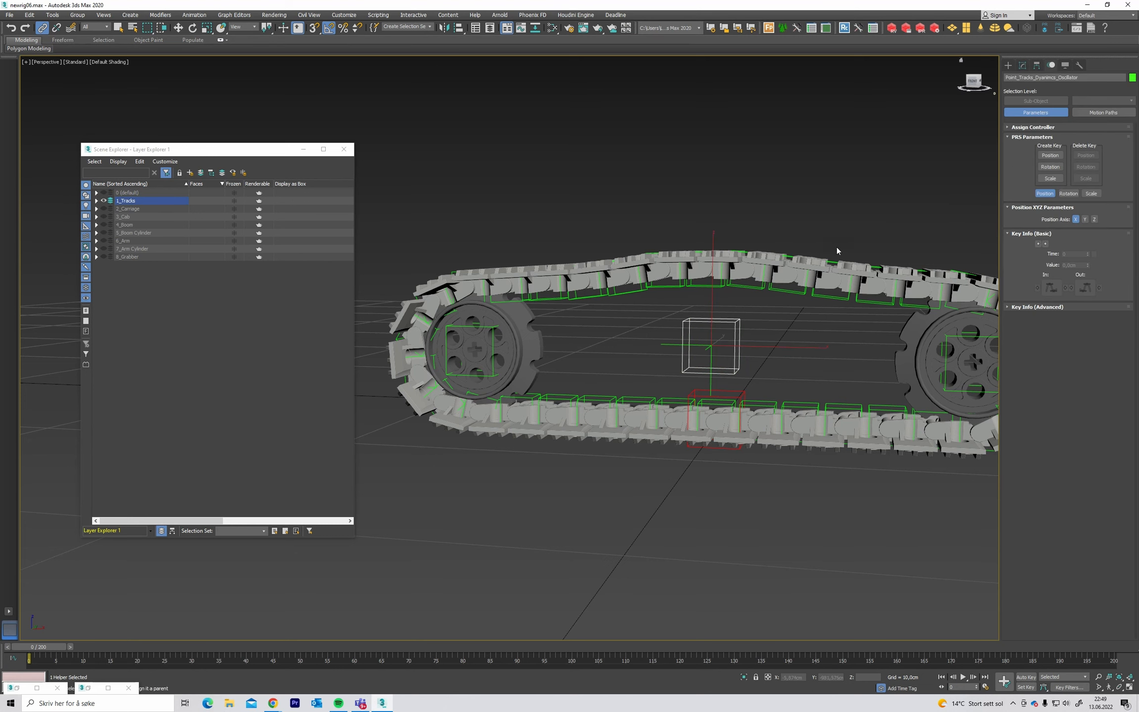
middle_click_drag(836, 251, 831, 320, "alt")
left_click(822, 324)
scroll(742, 348, "up", 4)
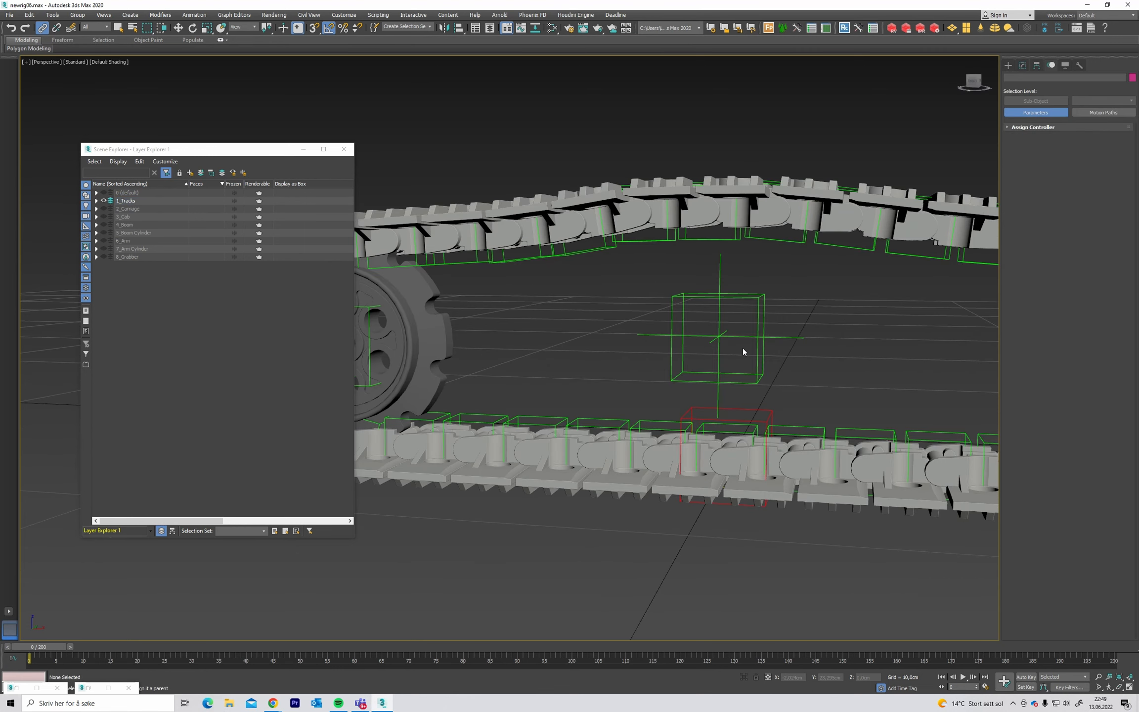
left_click(748, 307)
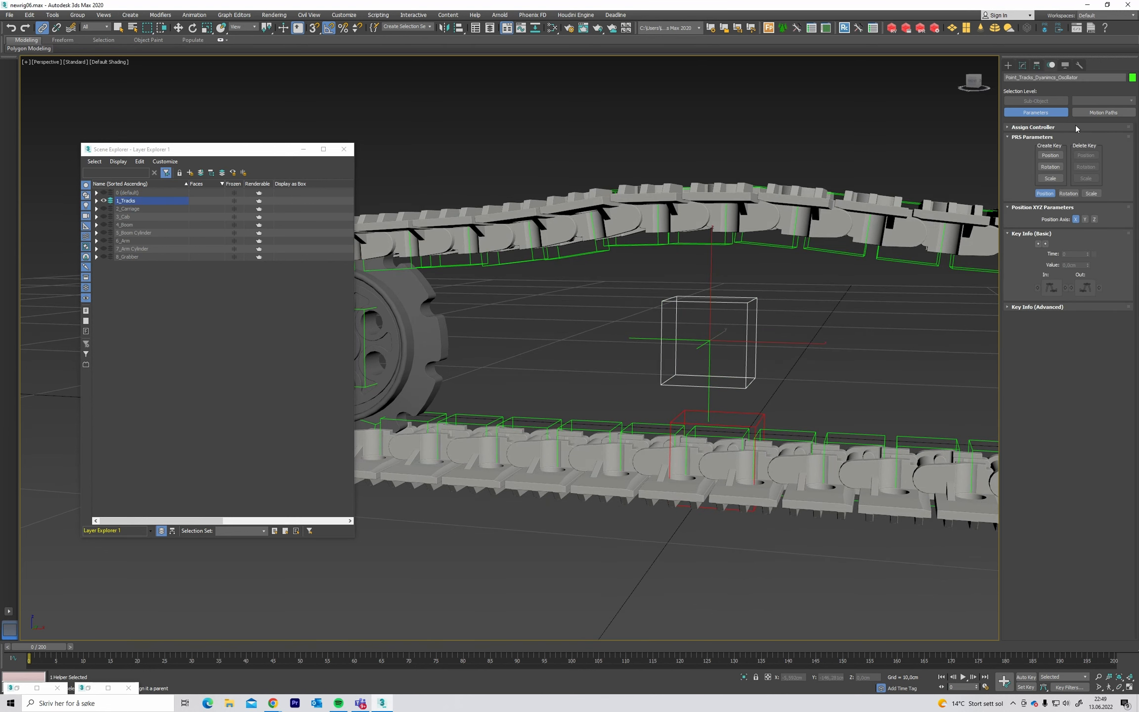
left_click(1011, 129)
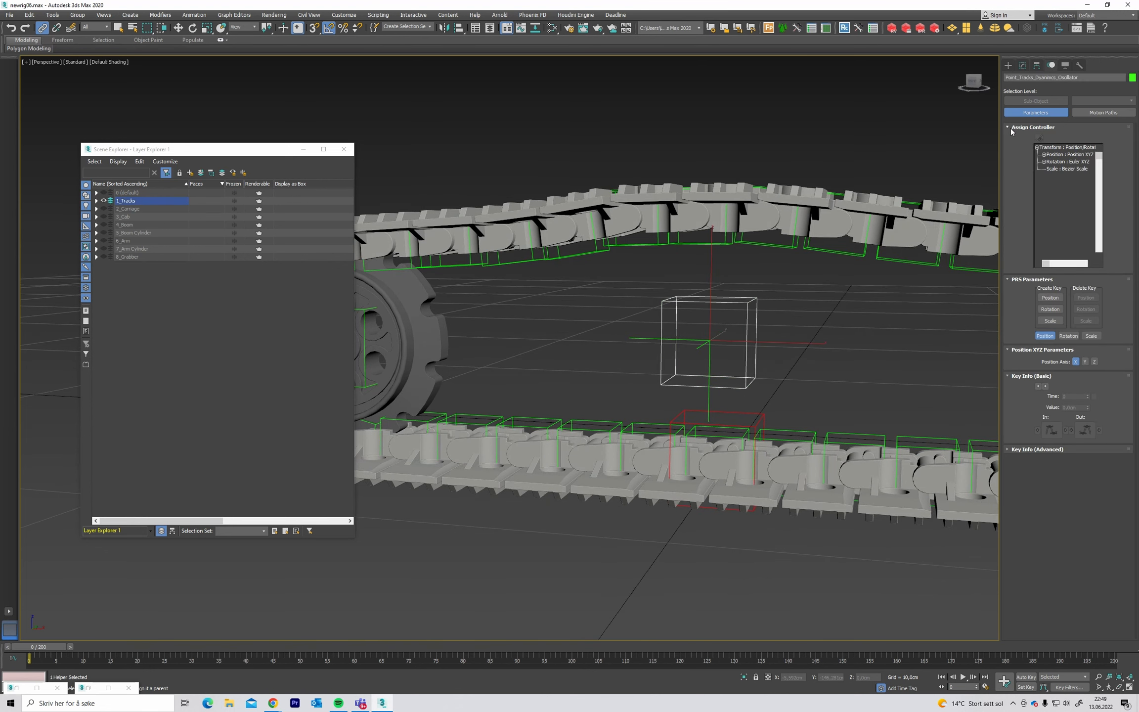
left_click(1043, 154)
left_click(1070, 175)
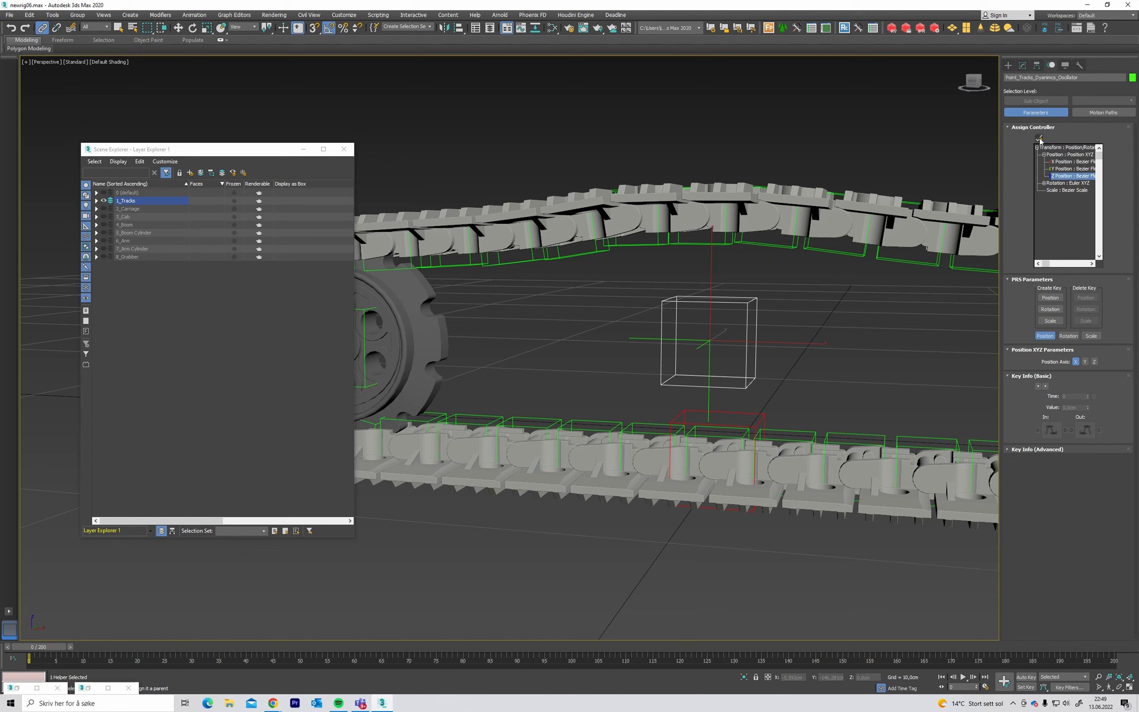
left_click(1038, 138)
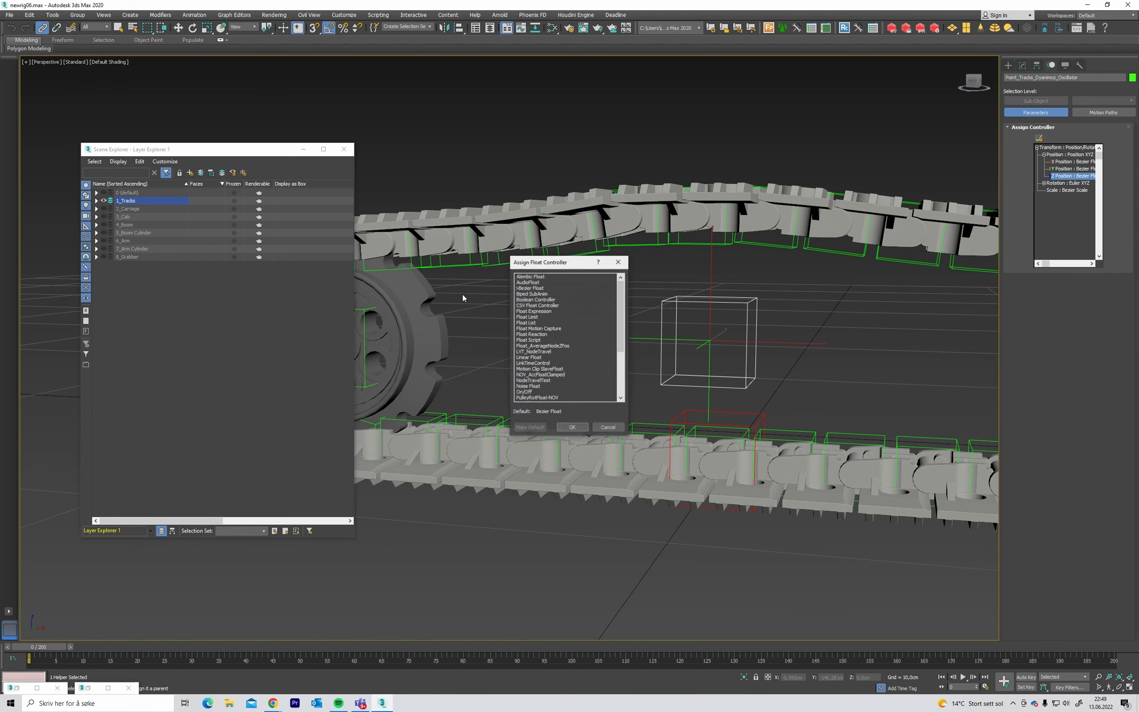
left_click(543, 311)
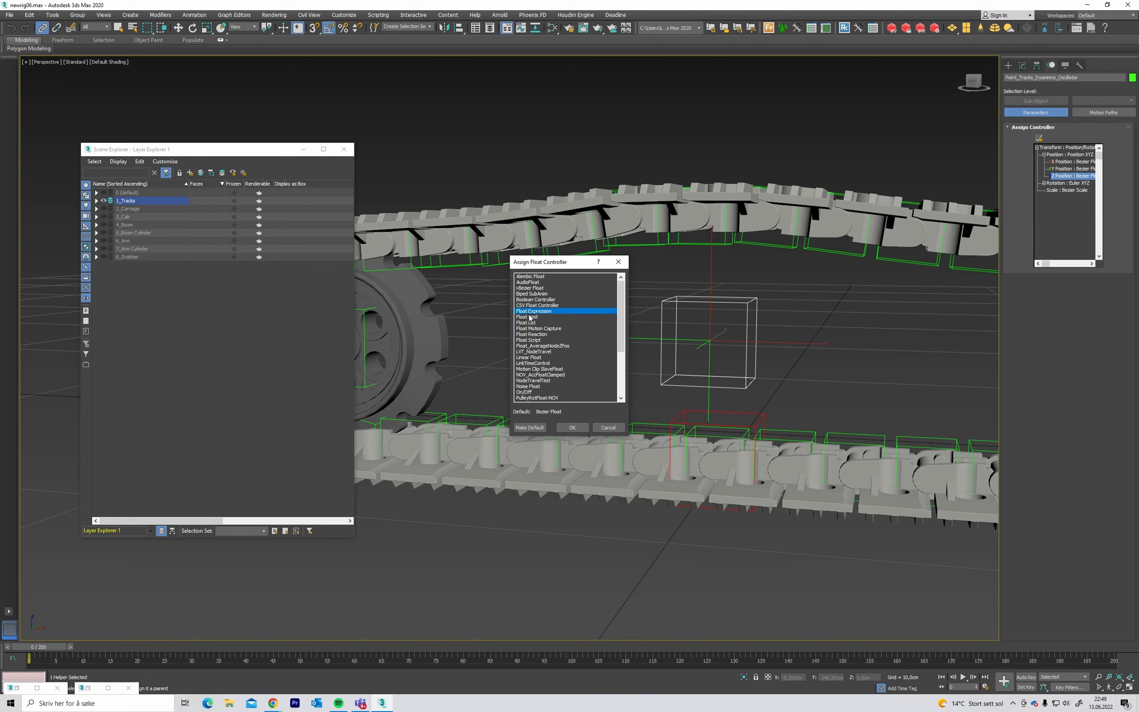
left_click(572, 428)
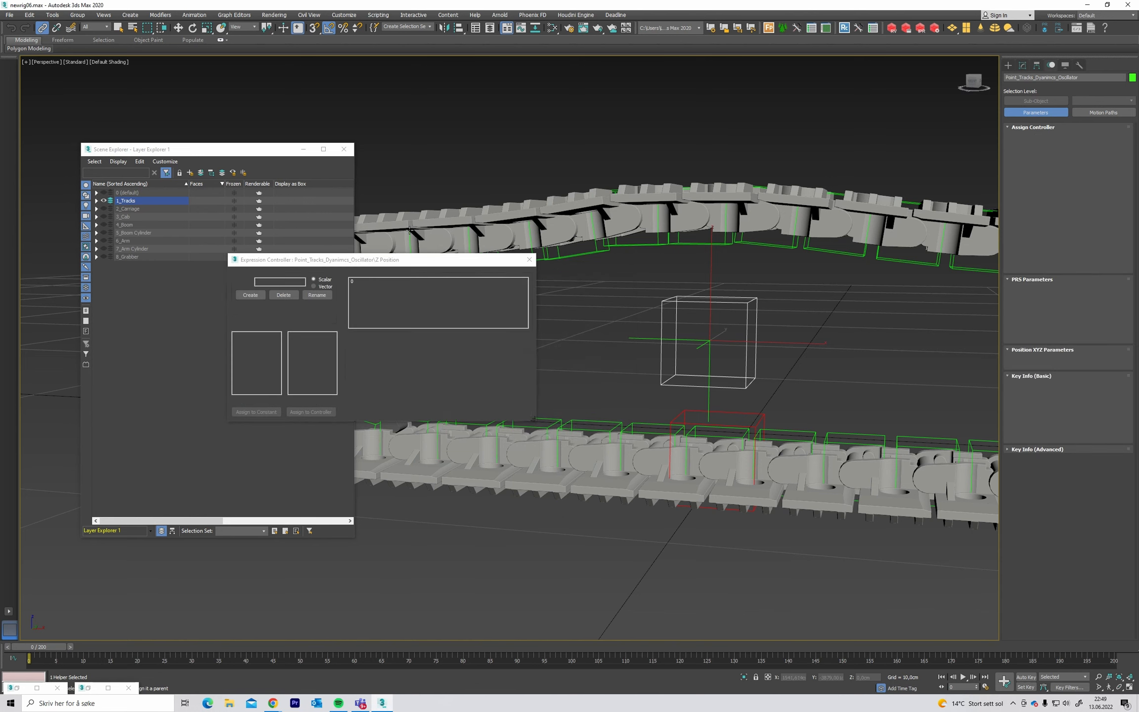
- Create a scalar variable named Amp in the oscillator's Z Position expression controller, keeping the dialog clear of the helper
left_click_drag(363, 265, 478, 213)
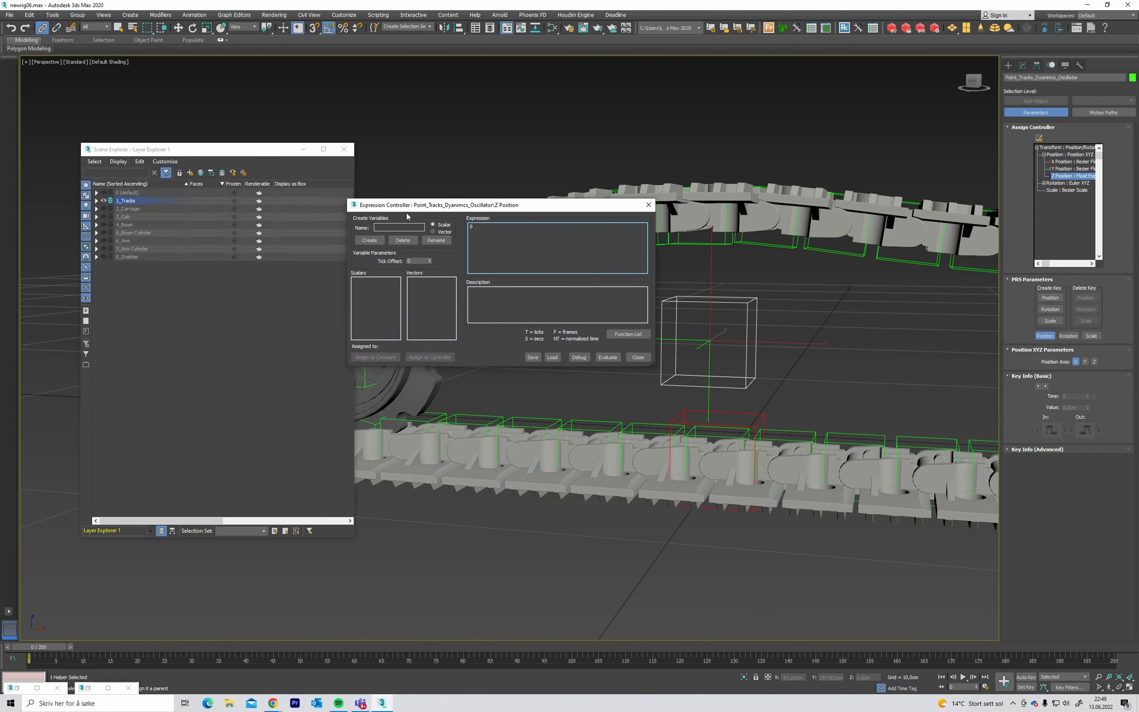
left_click_drag(407, 208, 534, 128)
left_click(525, 147)
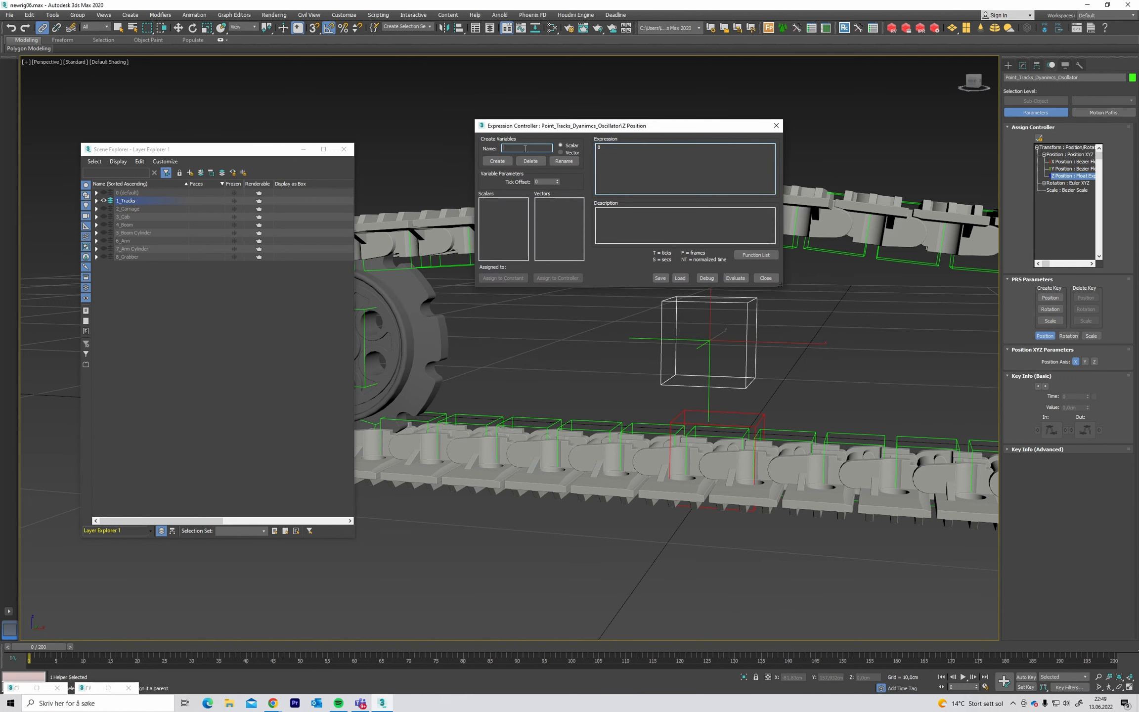
type("Amp")
left_click(497, 161)
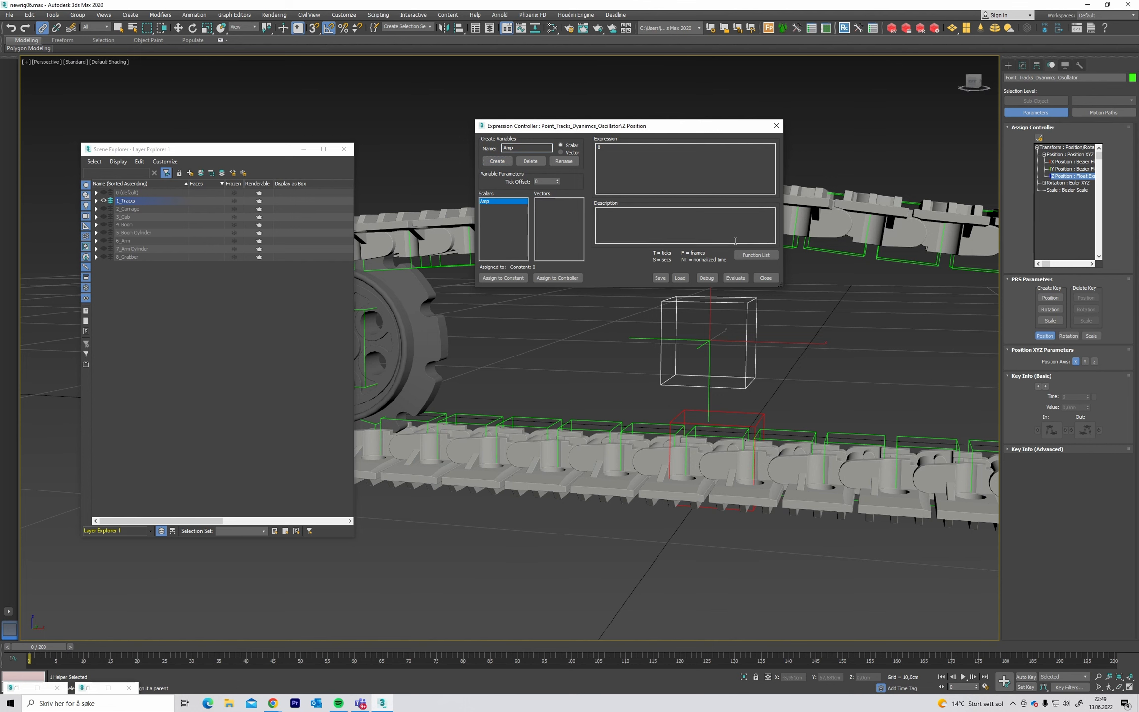
left_click_drag(672, 127, 596, 92)
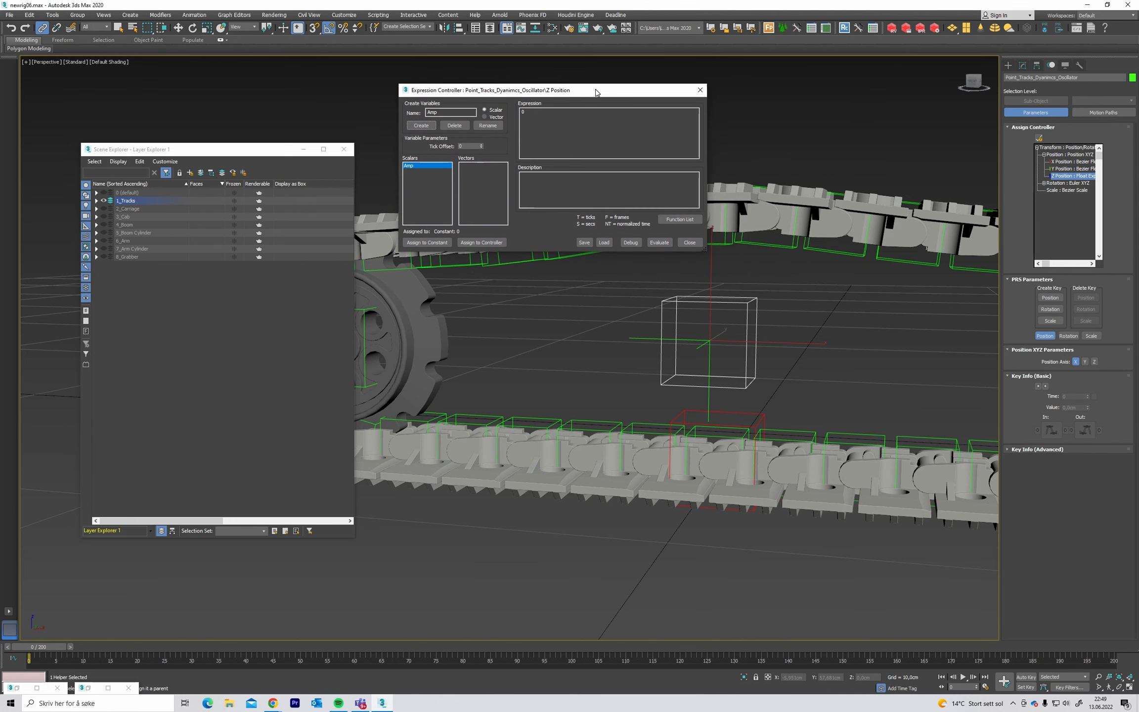
- Assign the constant value 1 to the Amp variable in the oscillator's Z Position expression controller
middle_click_drag(576, 293, 598, 308)
left_click_drag(537, 113, 509, 112)
left_click(427, 242)
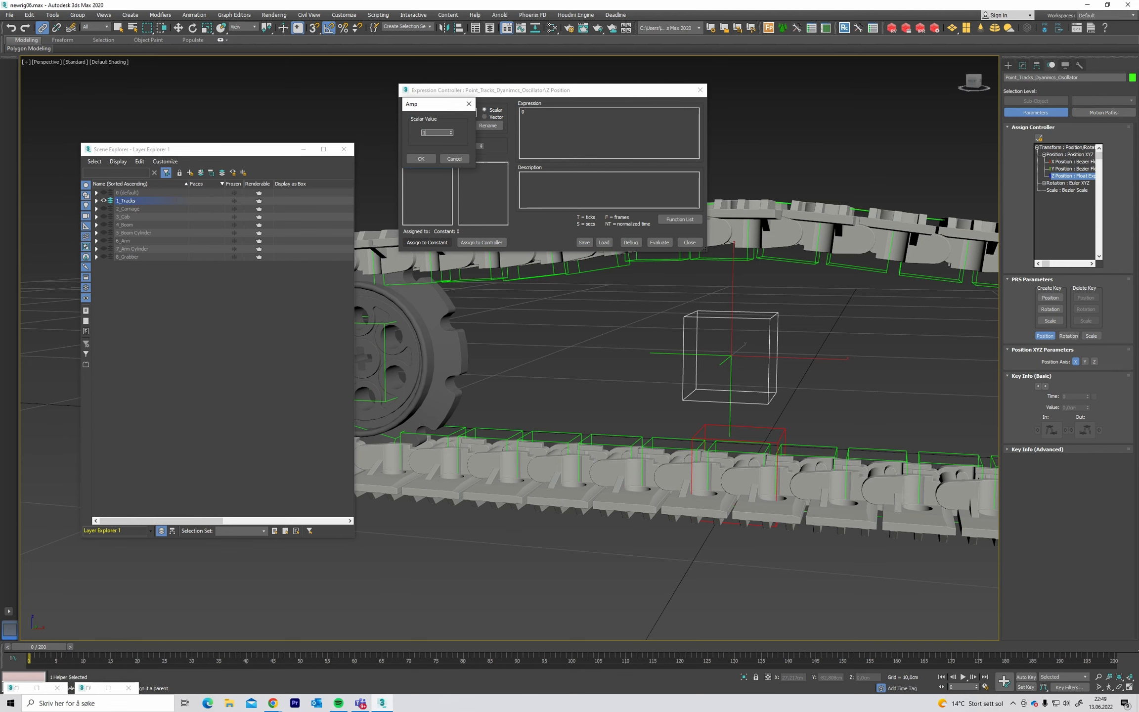
left_click(421, 158)
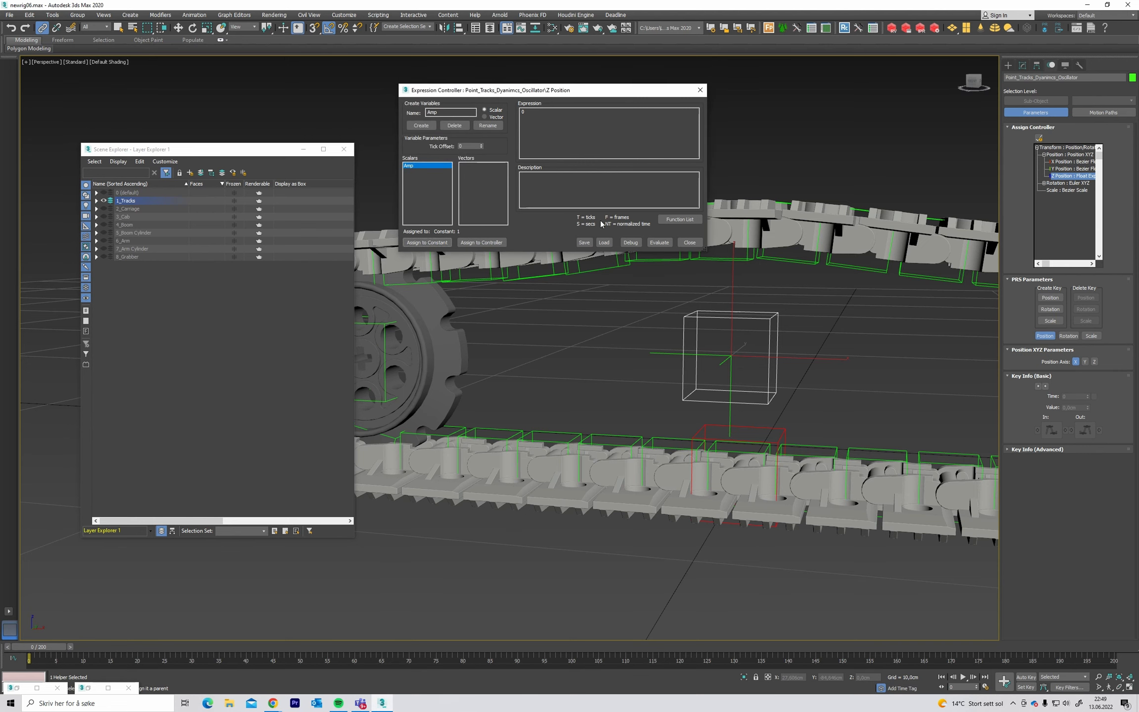
- Enter the expression Amp*sin(360*S) for the oscillator's Z Position
left_click_drag(535, 111, 506, 112)
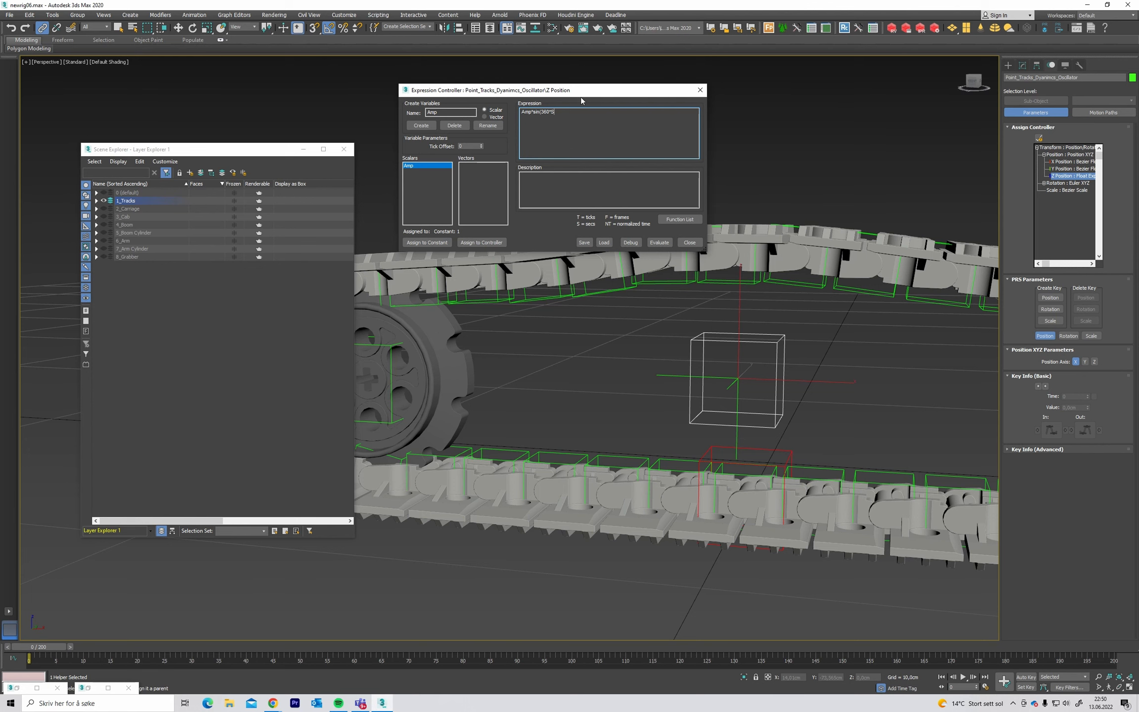
middle_click_drag(737, 371, 714, 390)
left_click(587, 118)
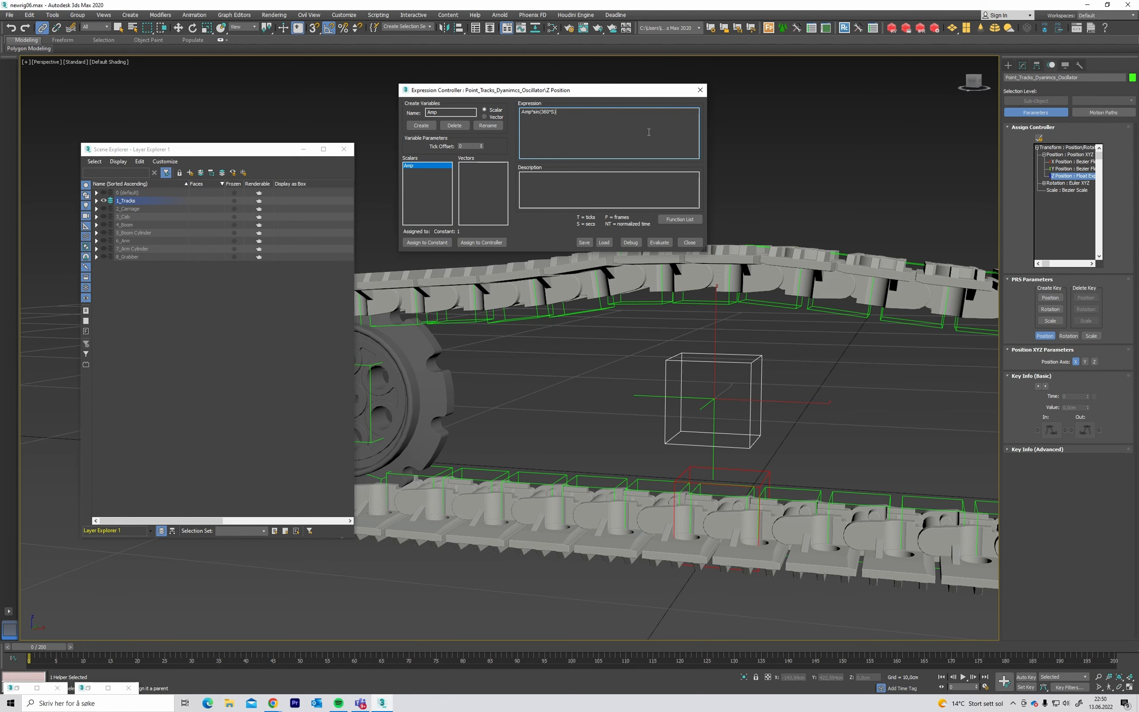
middle_click_drag(847, 344, 814, 340)
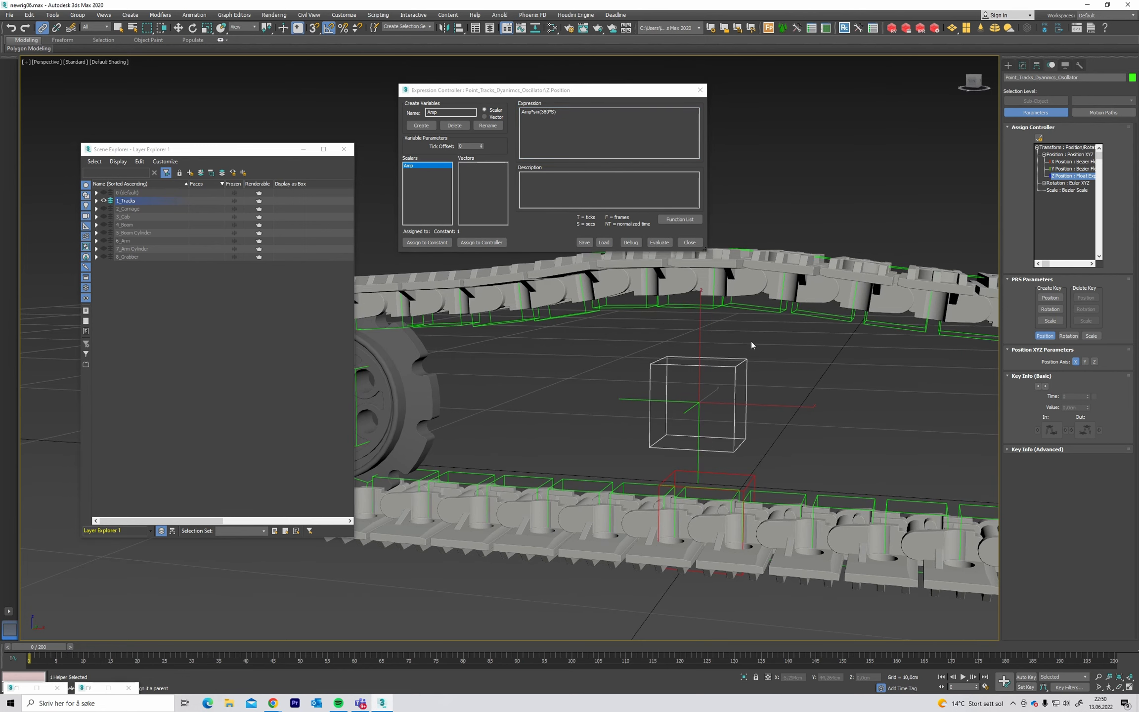
- Play and scrub the animation to inspect the box helper's vertical oscillation between the track wheels
left_click_drag(46, 647, 15, 662)
middle_click_drag(529, 536, 562, 513, "alt")
scroll(577, 516, "down", 3)
key("/")
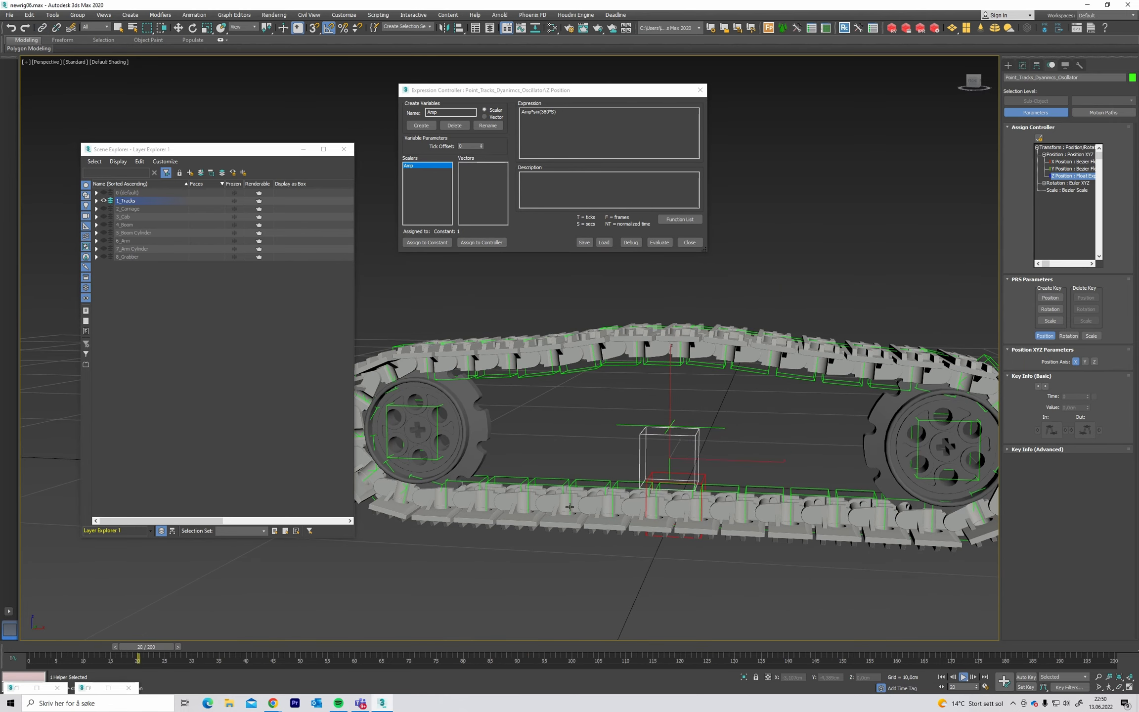
key("/")
left_click_drag(304, 649, 26, 651)
middle_click_drag(580, 435, 600, 442)
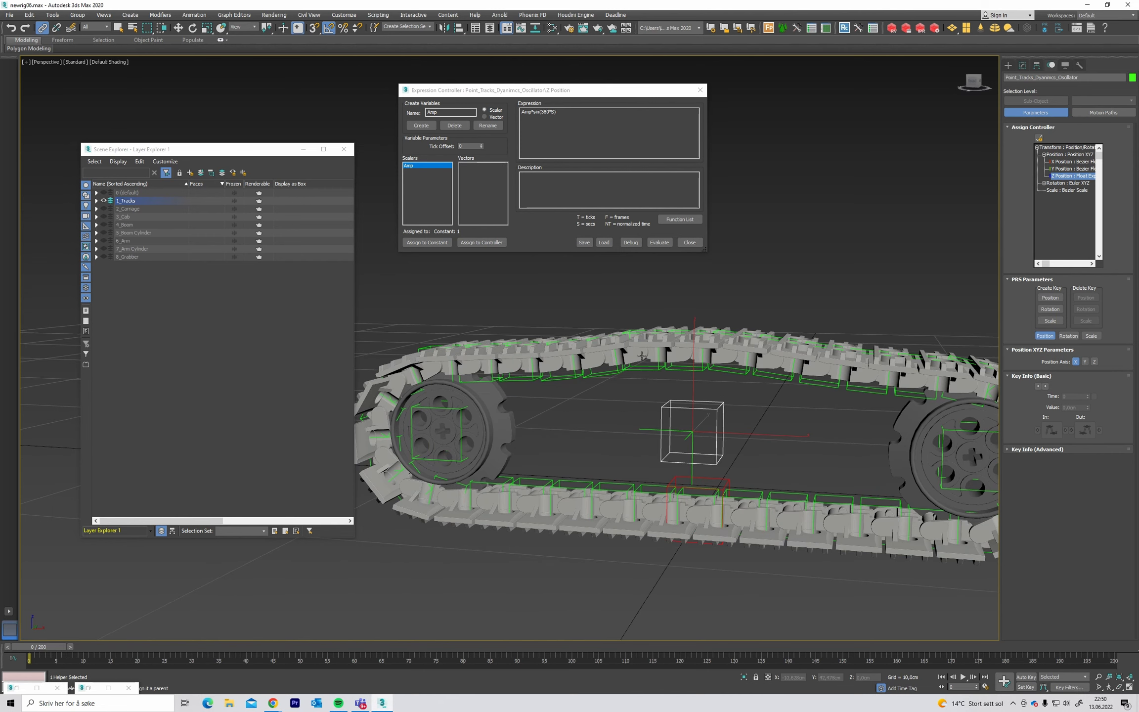
middle_click_drag(708, 396, 704, 394)
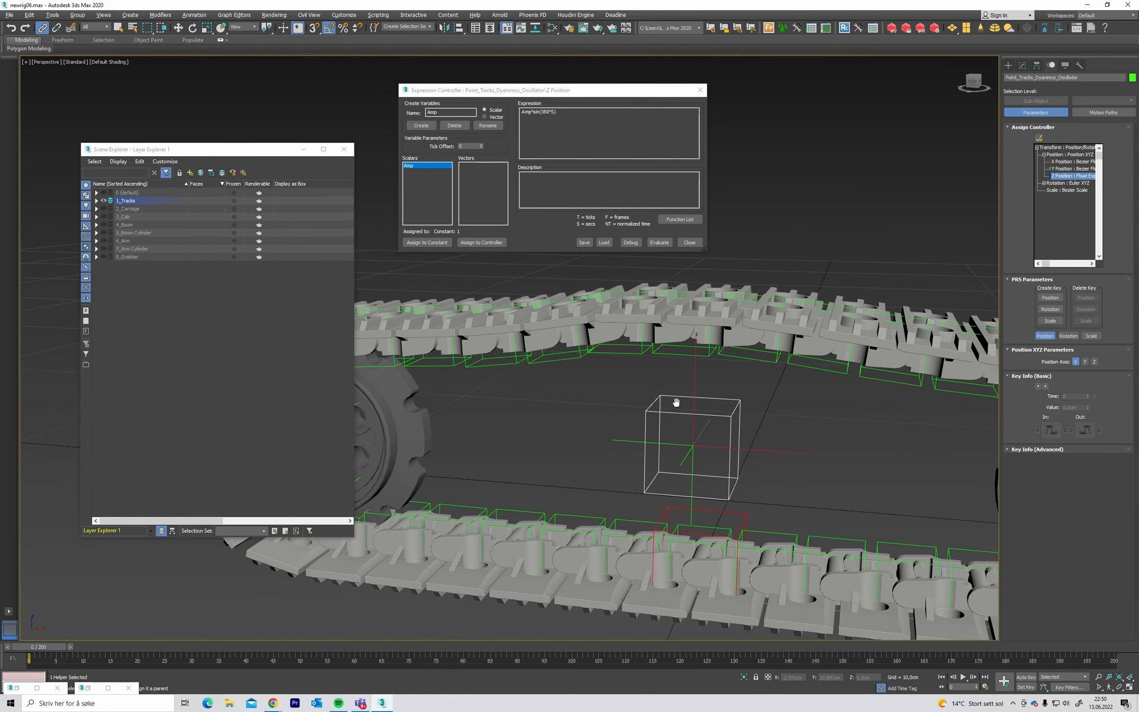
- Change the Z Position expression to Amp*sin(360*S*2), evaluate it and preview the oscillation in playback
key("w")
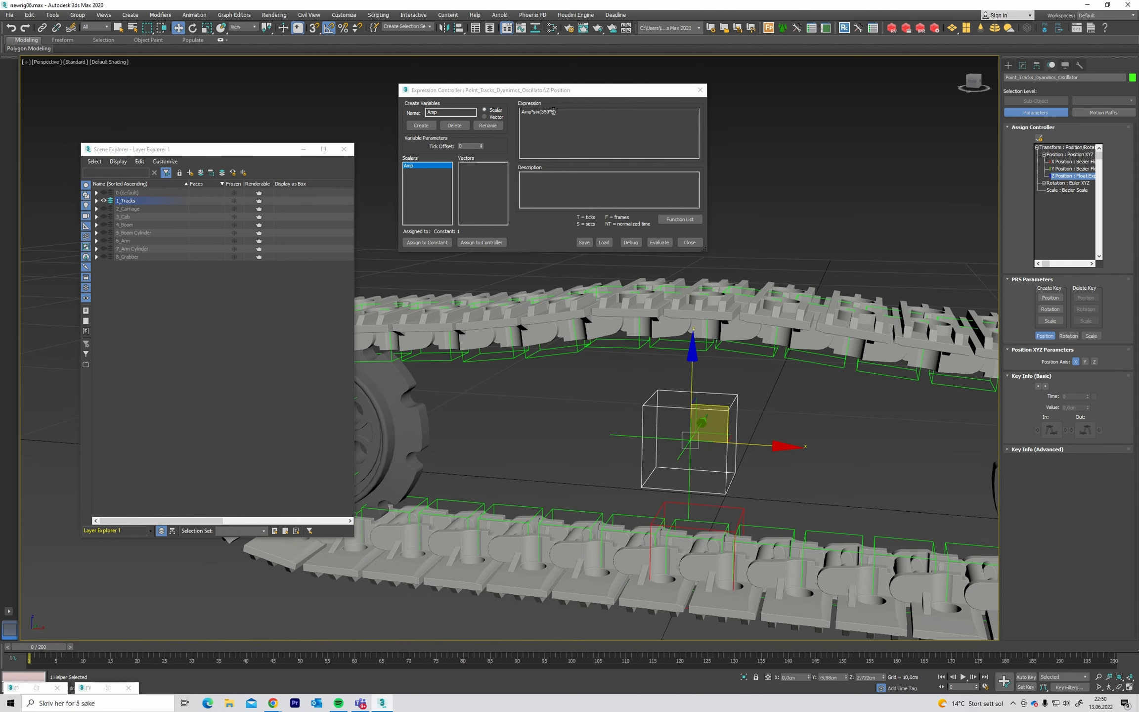
left_click(603, 129)
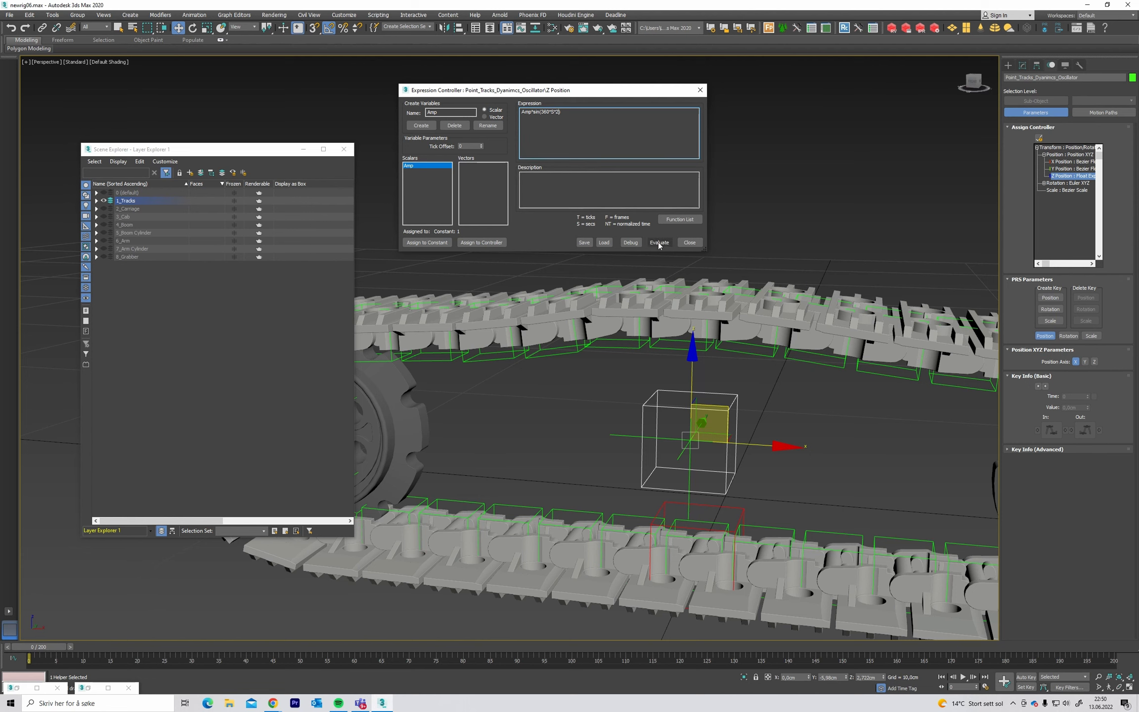
scroll(696, 335, "down", 4)
key("/")
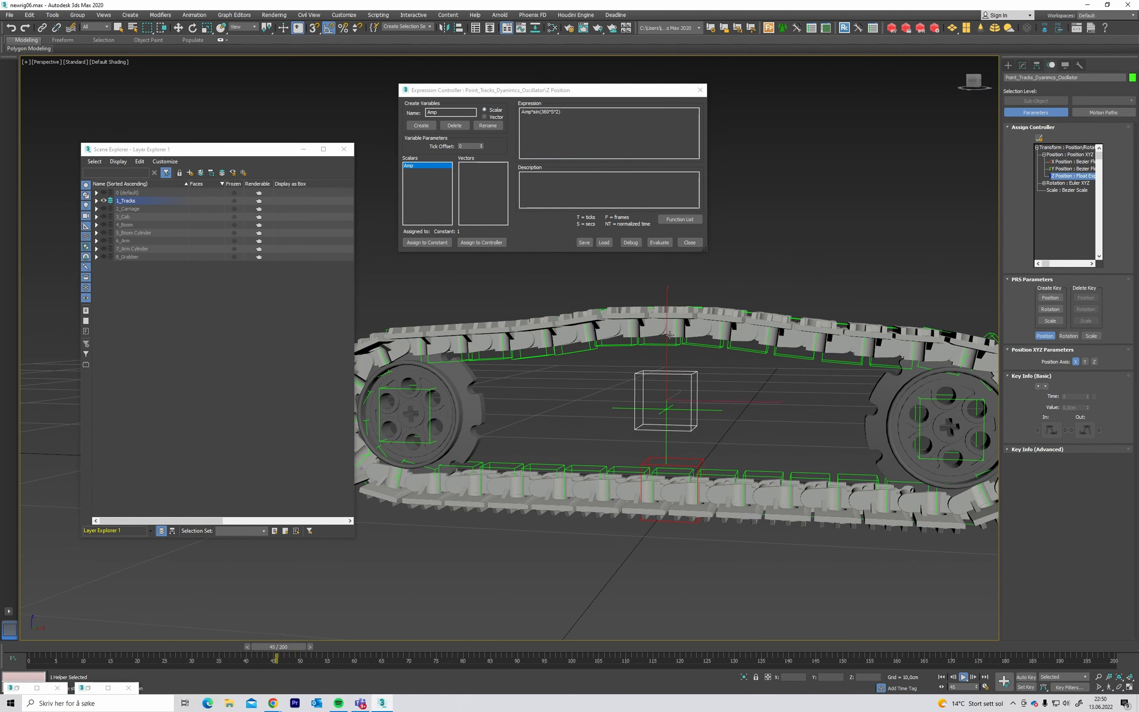
key("/")
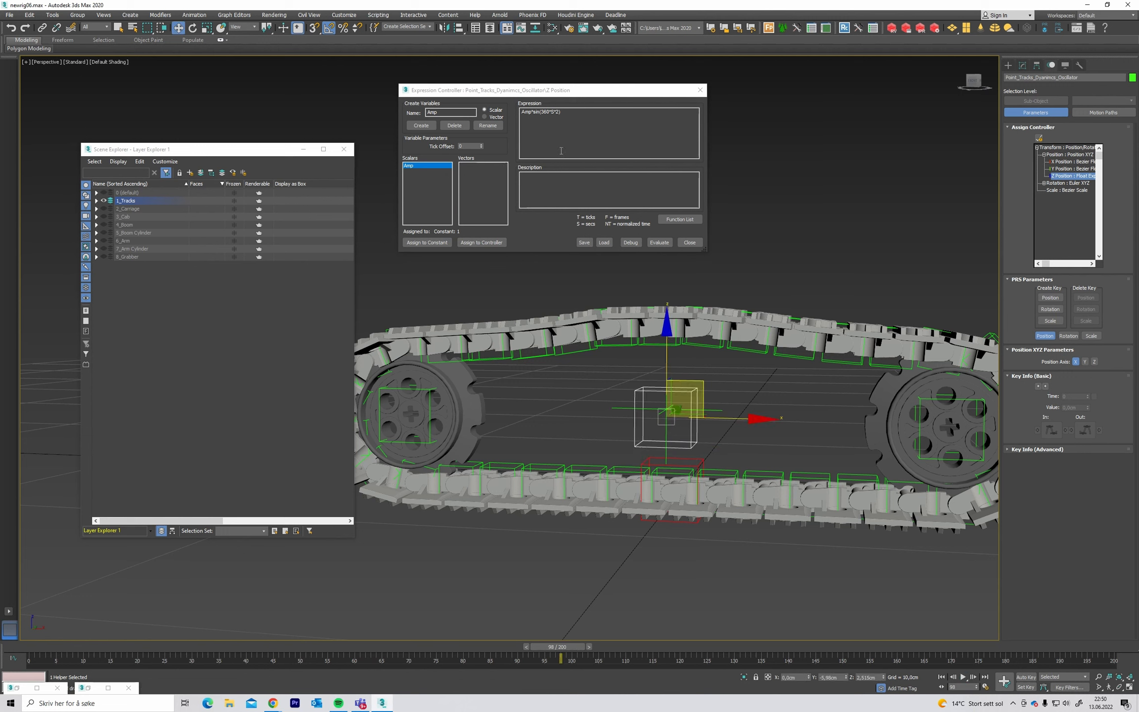
- Change the frequency multiplier in the Z Position expression to 3, evaluate it and scrub the timeline to check the motion
left_click(559, 112)
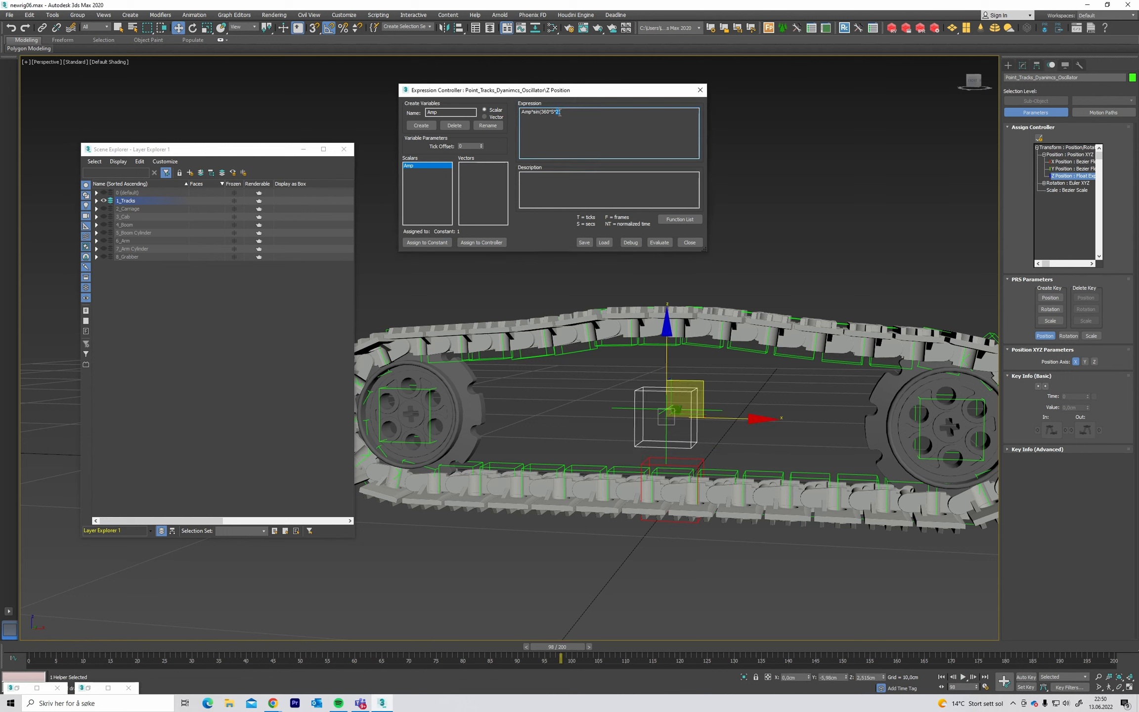
type("3")
left_click(659, 242)
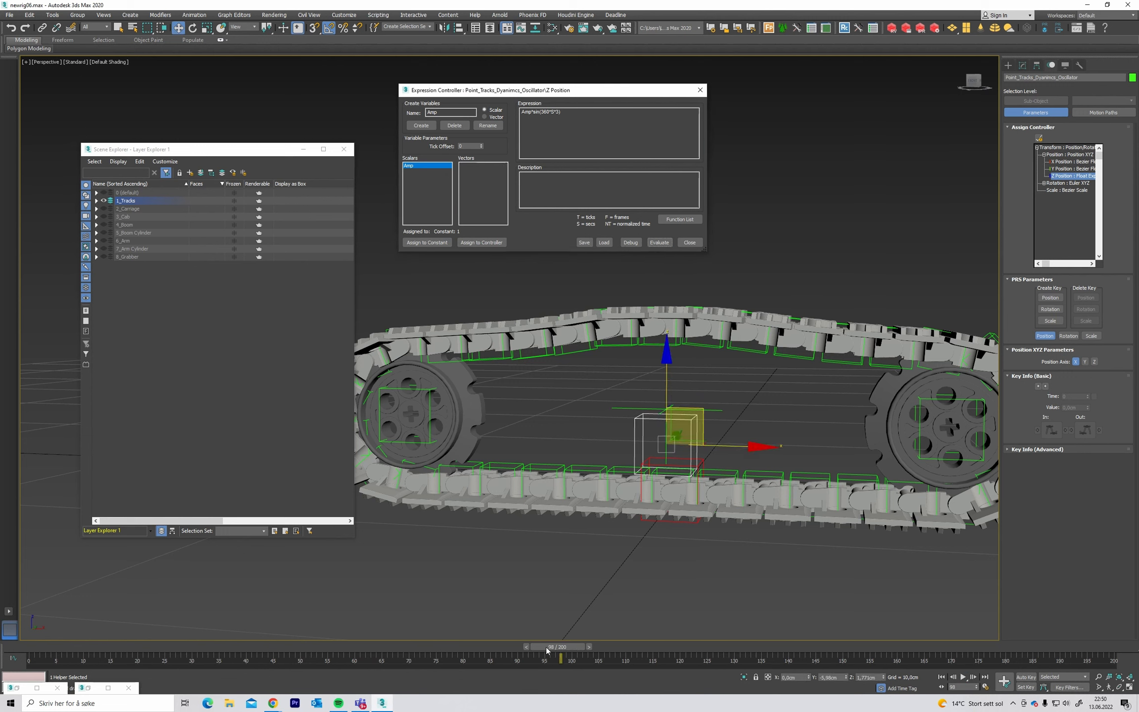
left_click_drag(546, 648, 414, 653)
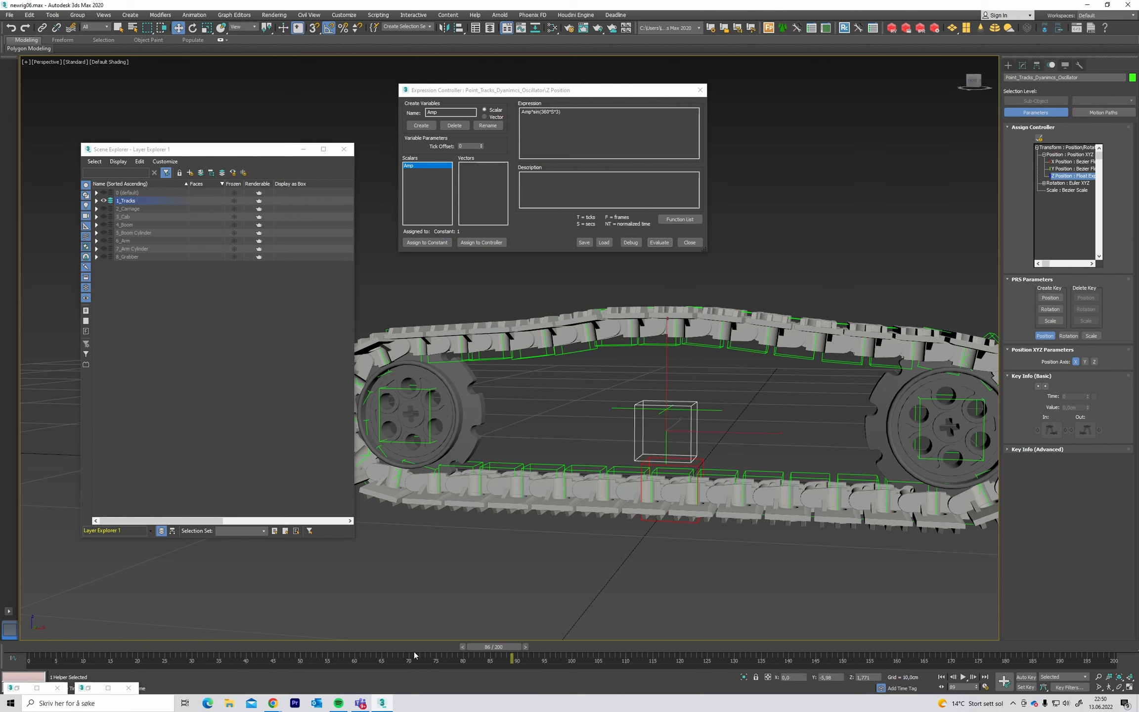
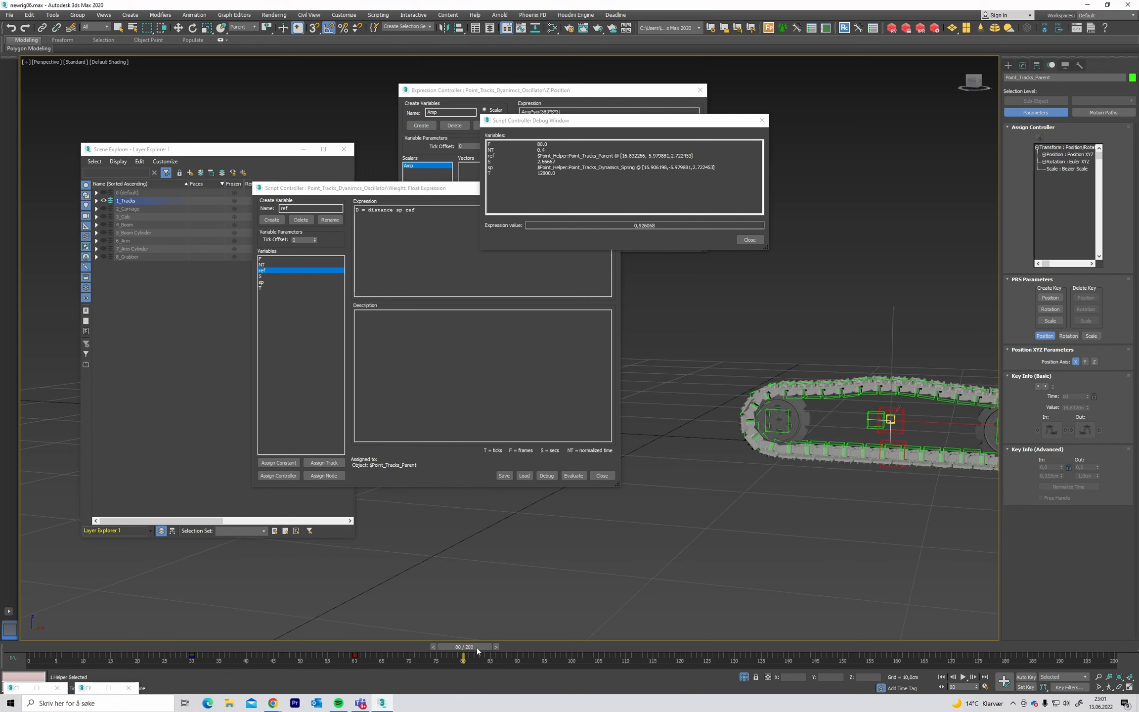
- Close the script debug window and add "if D > 1 then 1 else D" below the distance line in the Weight script controller
key("w")
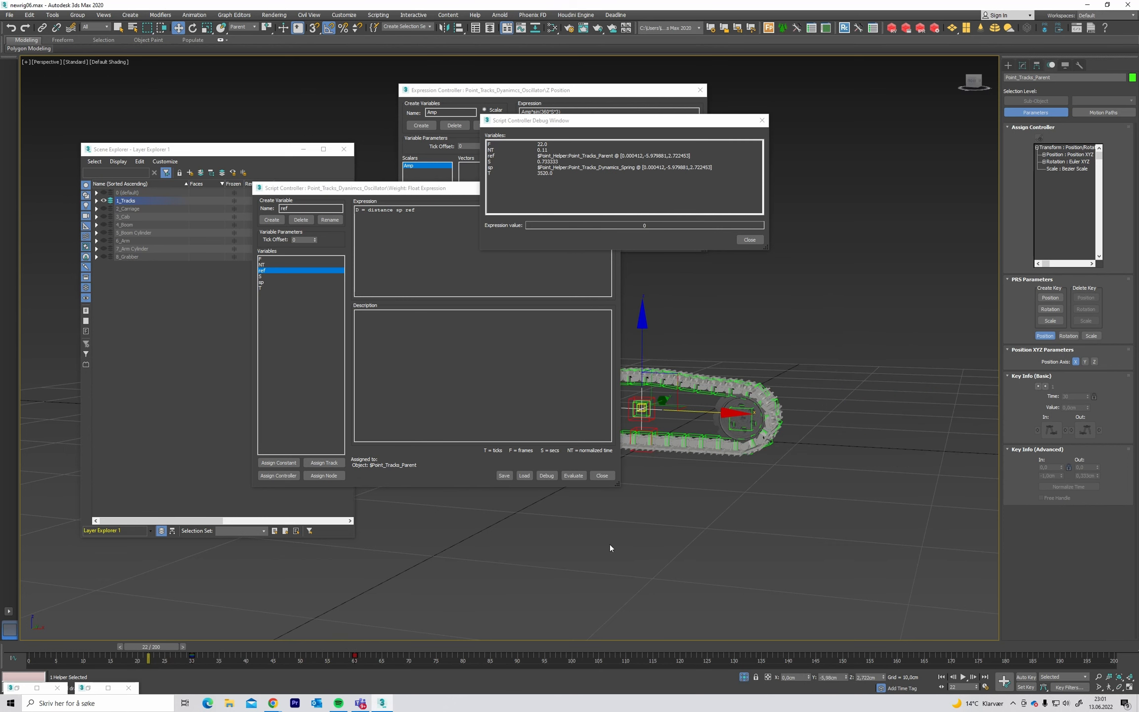
left_click(750, 240)
key("Return")
key("Return")
type("if D > ")
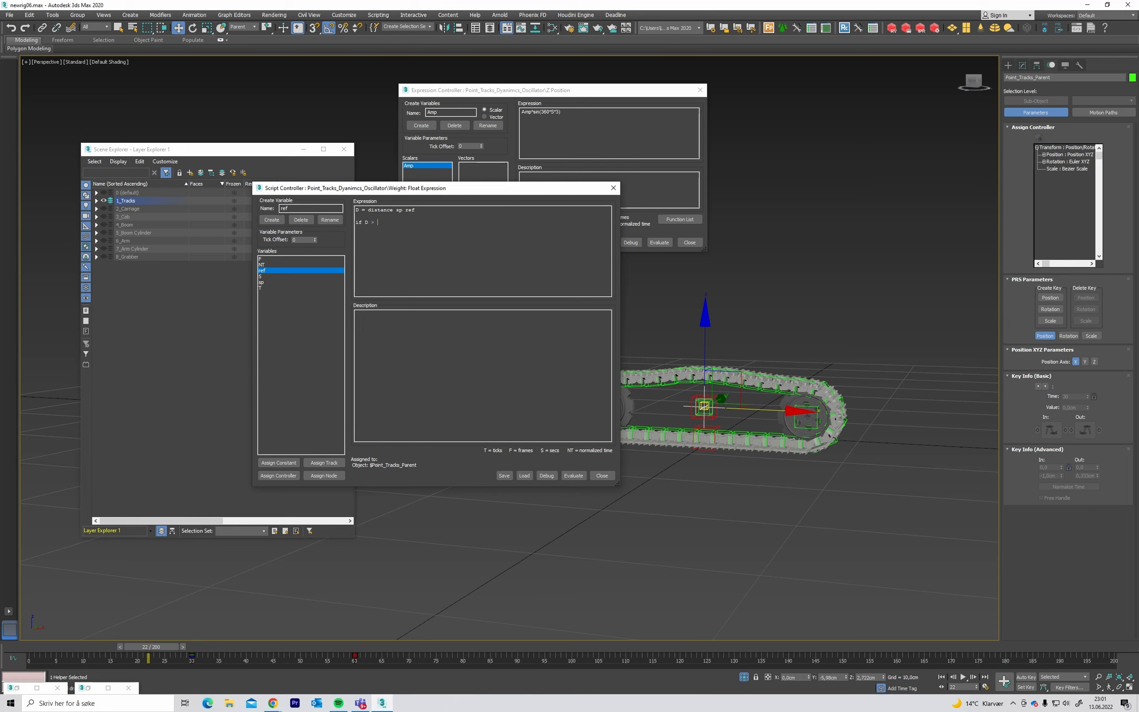
type("1 then 1 else D")
- Debug the Weight script and scrub the animation to examine how the expression value responds to the moving helpers
left_click(546, 475)
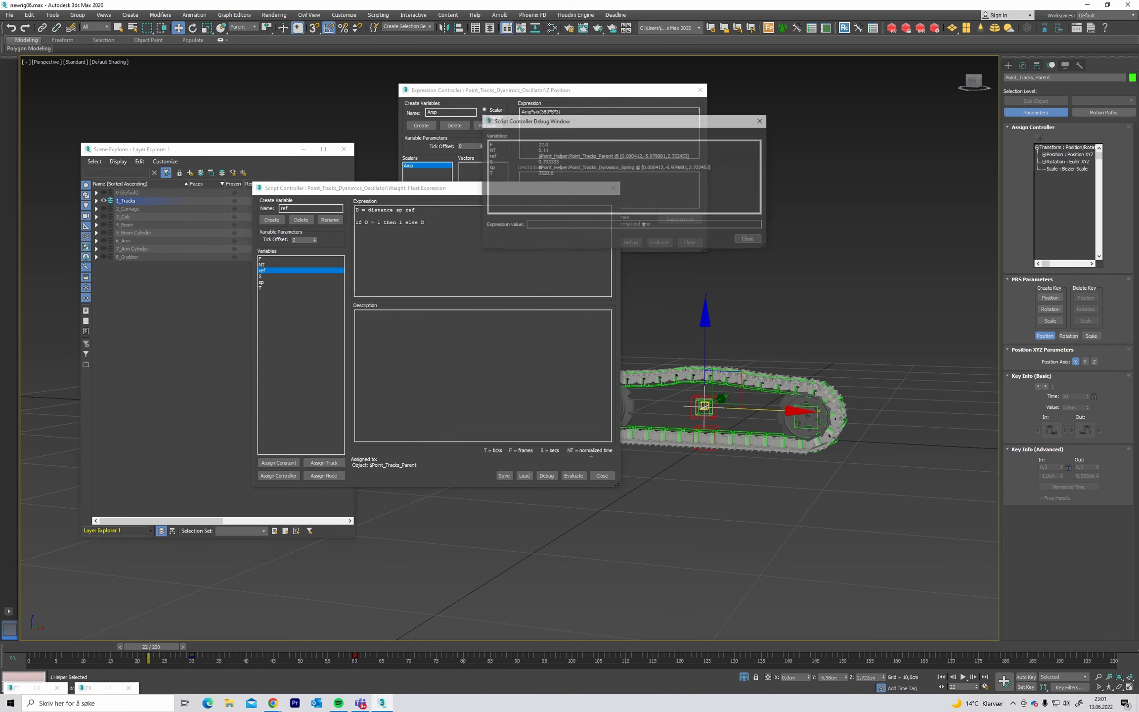
left_click_drag(156, 647, 426, 646)
middle_click_drag(920, 474, 811, 474)
scroll(810, 474, "up", 3)
left_click_drag(426, 646, 425, 611)
key("w")
- Create a box-shaped Point helper below the track and name it Point_Tracks_Dynamics_SpringMax
middle_click_drag(633, 531, 658, 553, "alt")
left_click(1008, 65)
left_click(1051, 146)
left_click(761, 515)
double_click(1062, 199)
type("Point_spring")
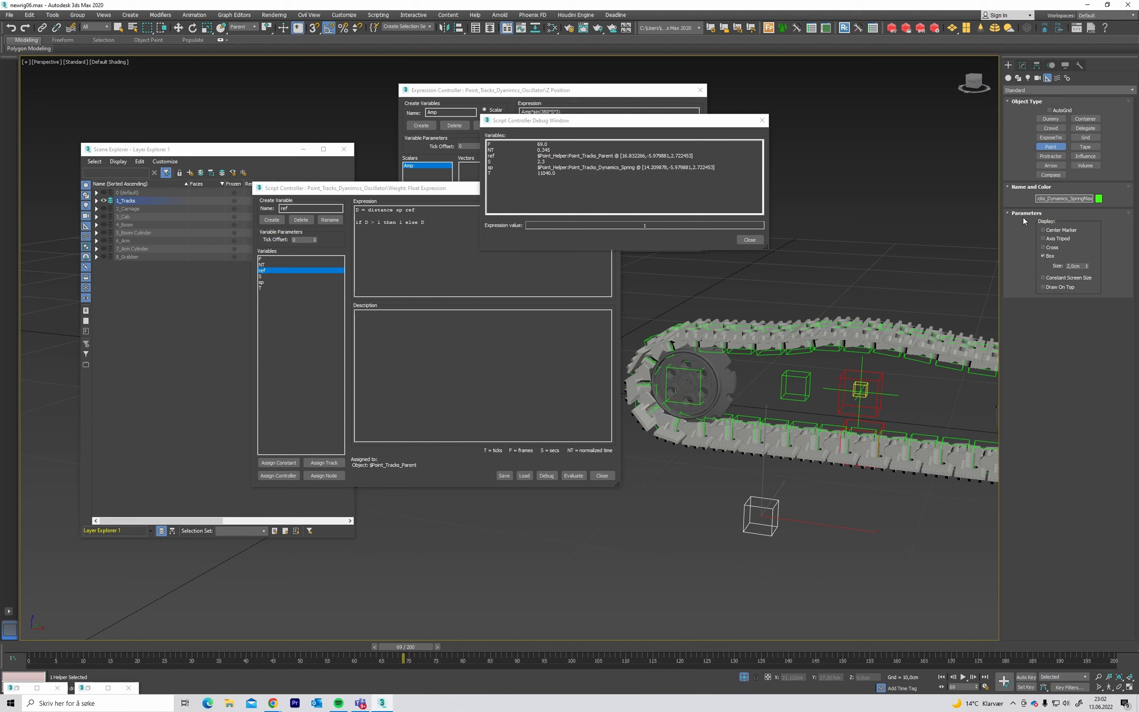
- Align Point_Tracks_Dynamics_SpringMax to the cross-shaped Point_Tracks_Parent, center to center in X, Y and Z position
middle_click_drag(854, 311, 827, 326, "alt")
middle_click_drag(803, 396, 785, 386, "alt")
key("alt+a")
left_click(849, 388)
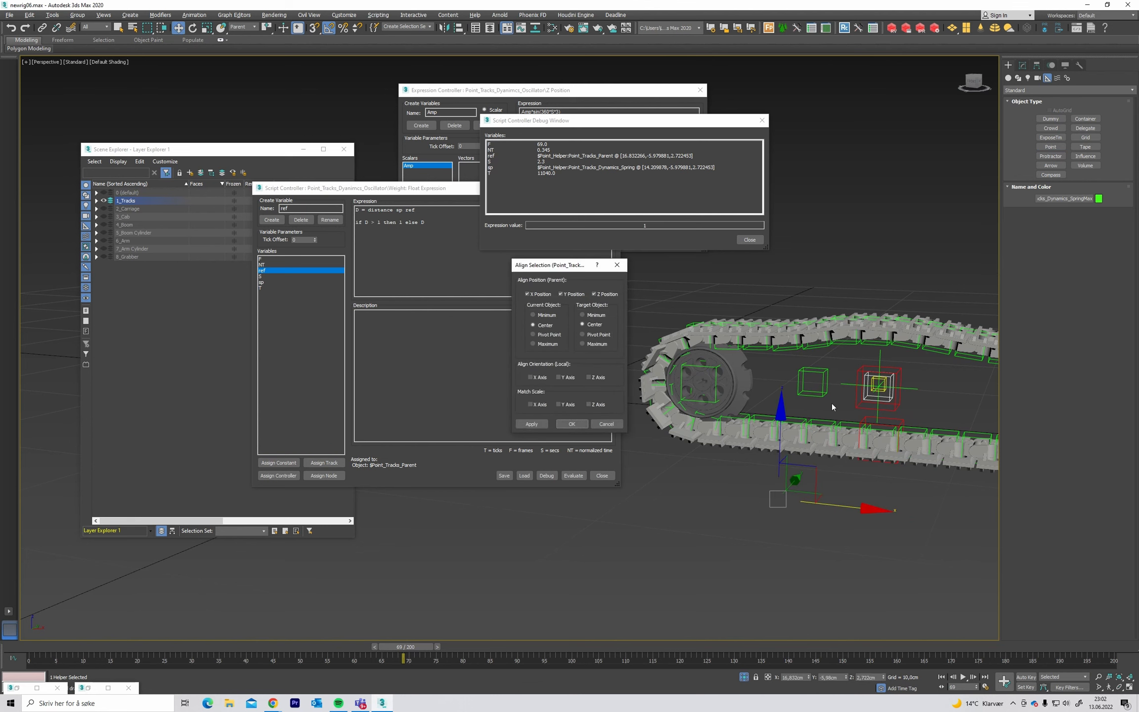
key("Return")
scroll(889, 406, "up", 5)
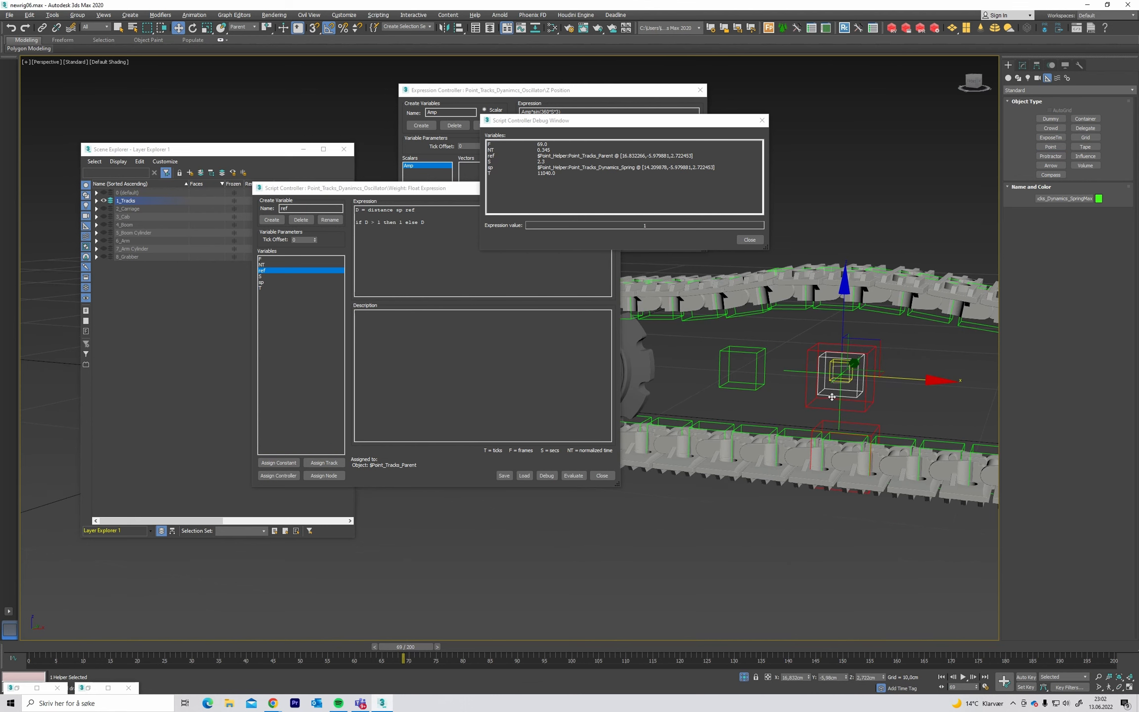
- Link the SpringMax helper to Point_Tracks_Parent and, with the selection locked, move it along X just past the trailing spring helper
left_click(42, 28)
key("space")
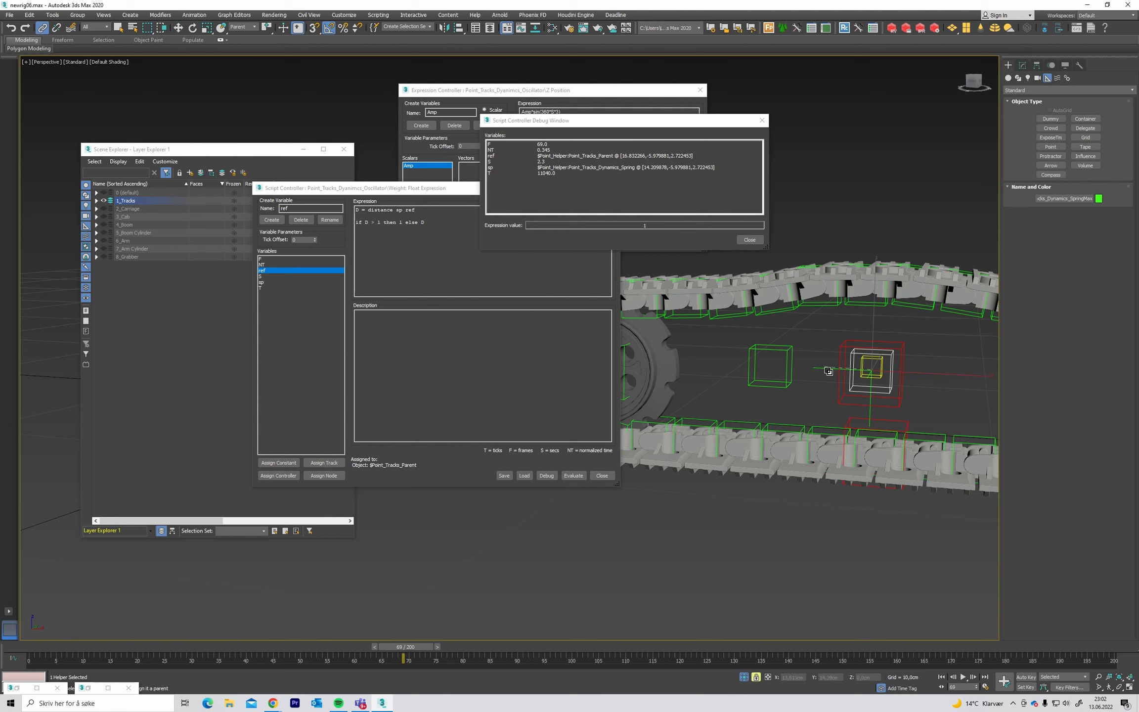
key("w")
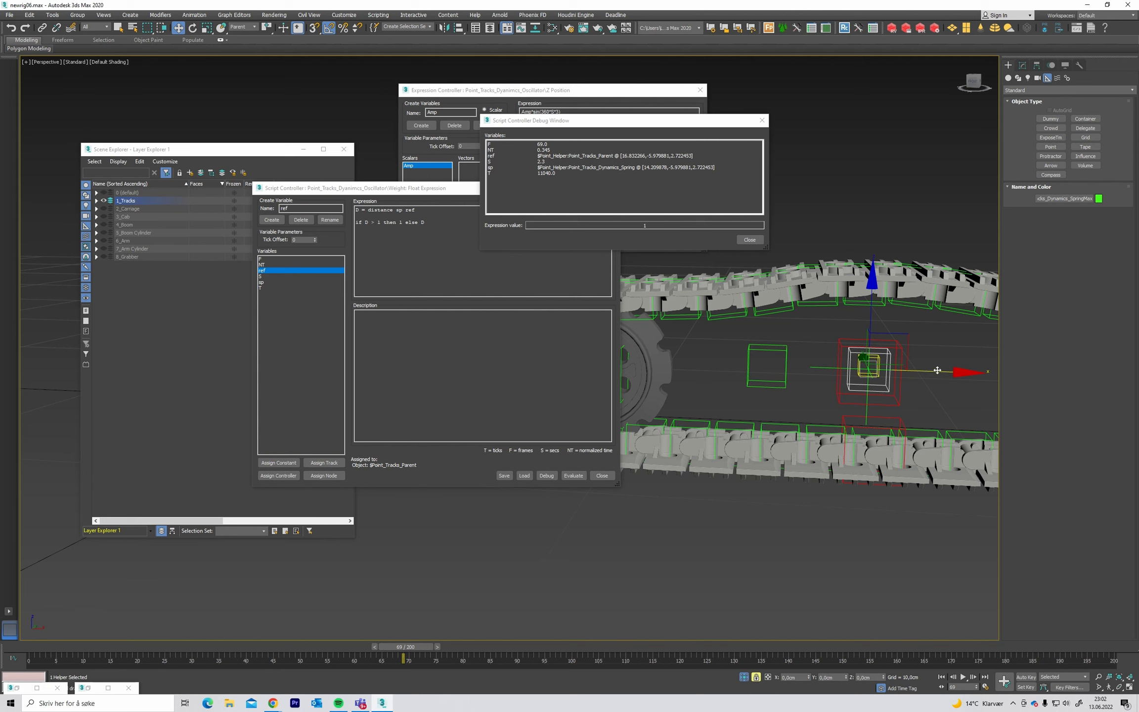
left_click_drag(936, 371, 730, 347)
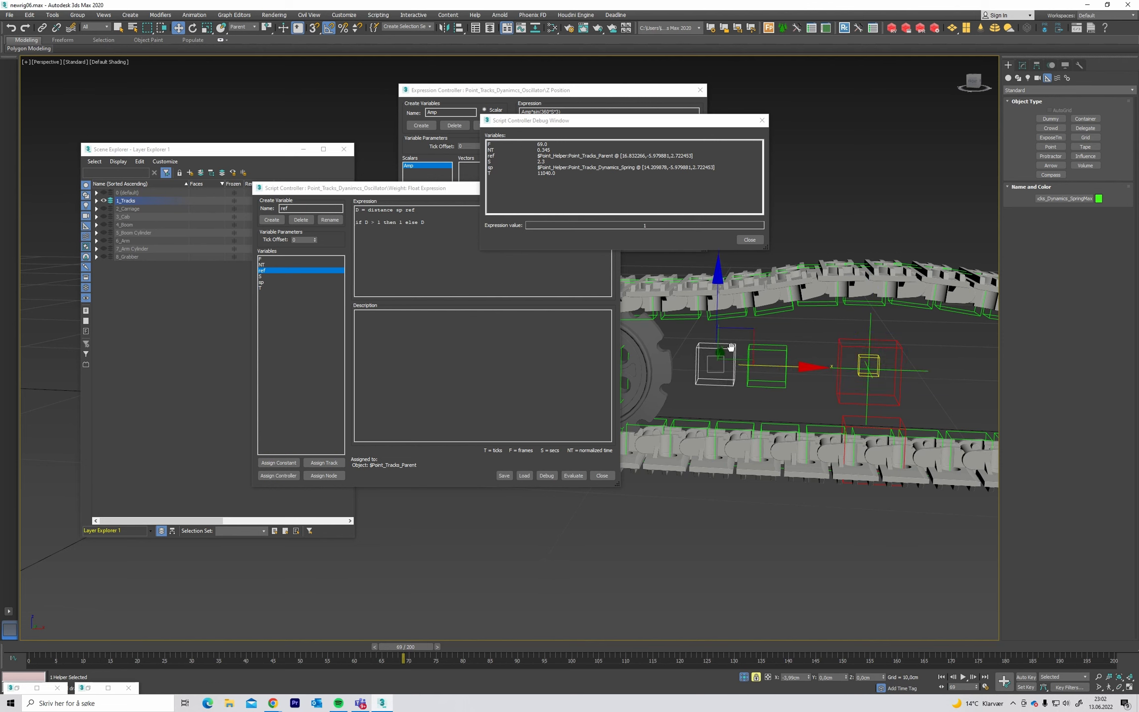
scroll(731, 347, "down", 3)
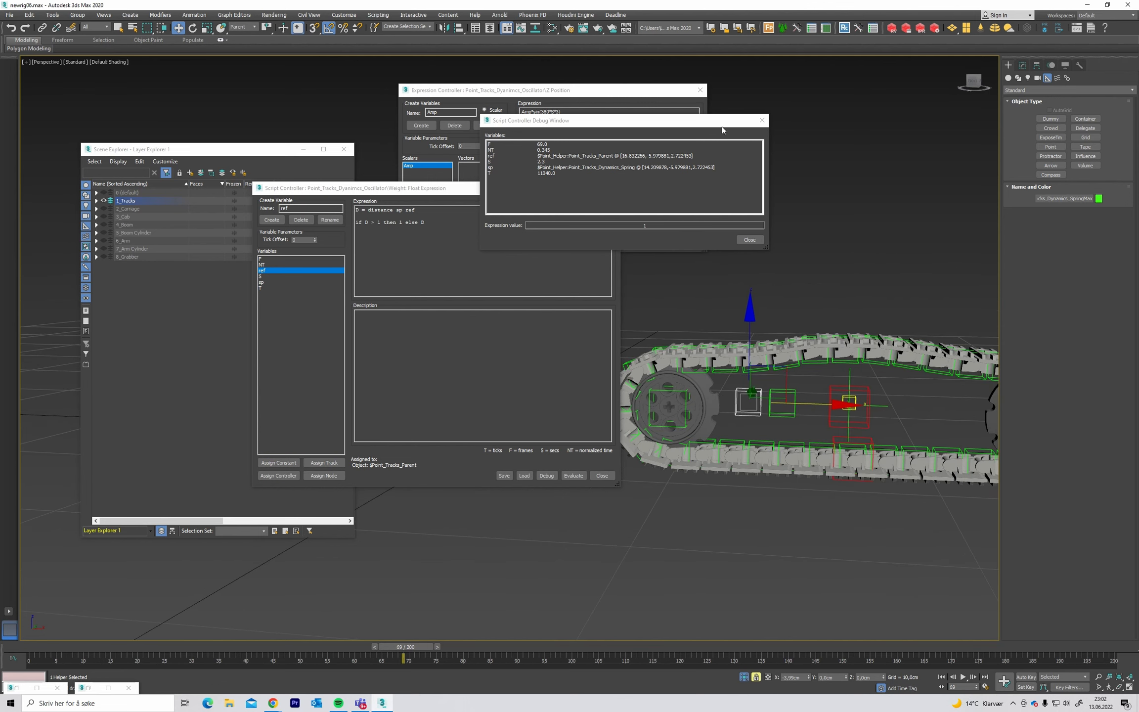
- Close the debug window and create a variable named mx in the Weight script controller
left_click(761, 120)
middle_click_drag(845, 308, 814, 326, "alt")
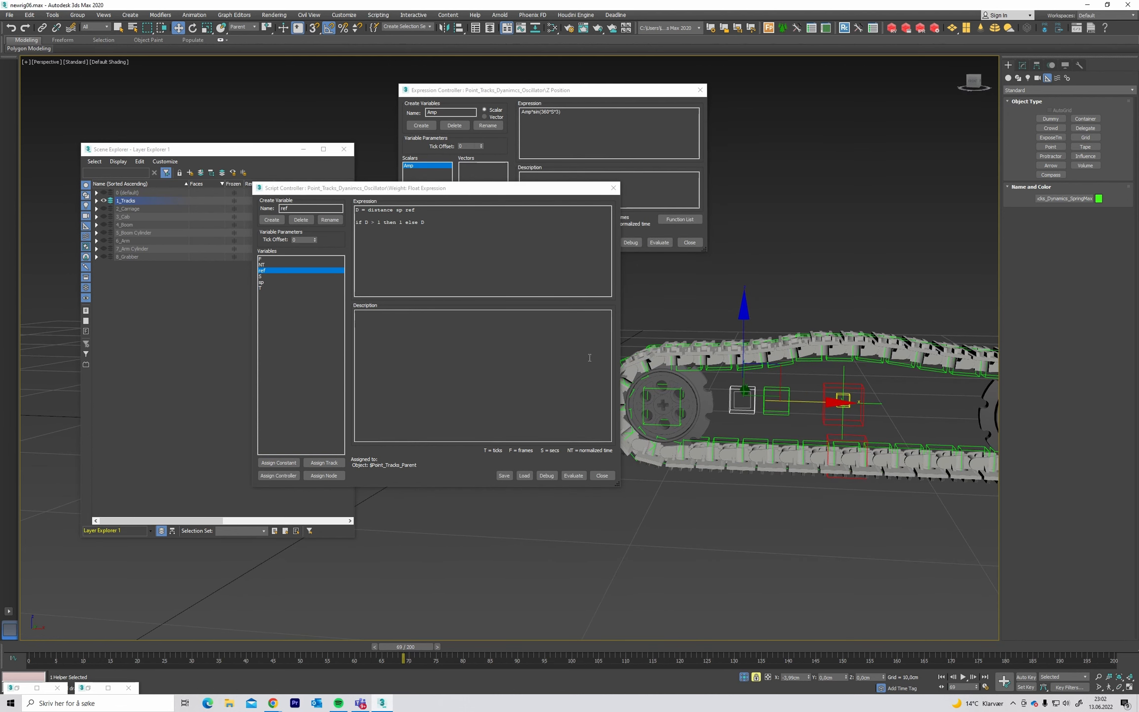
left_click(291, 271)
type("mx")
middle_click_drag(787, 369, 766, 385, "alt")
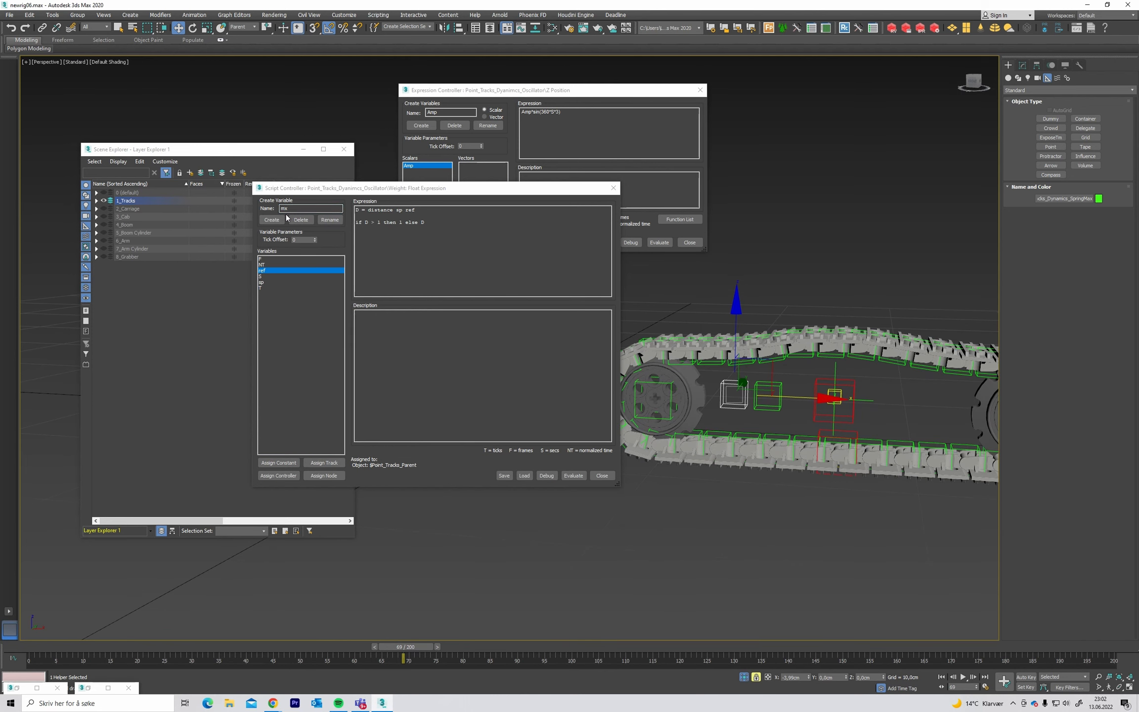
left_click(272, 219)
middle_click_drag(794, 319, 776, 310)
middle_click_drag(731, 347, 772, 342, "alt")
left_click_drag(771, 342, 770, 340, "alt")
middle_click_drag(770, 340, 767, 335, "alt")
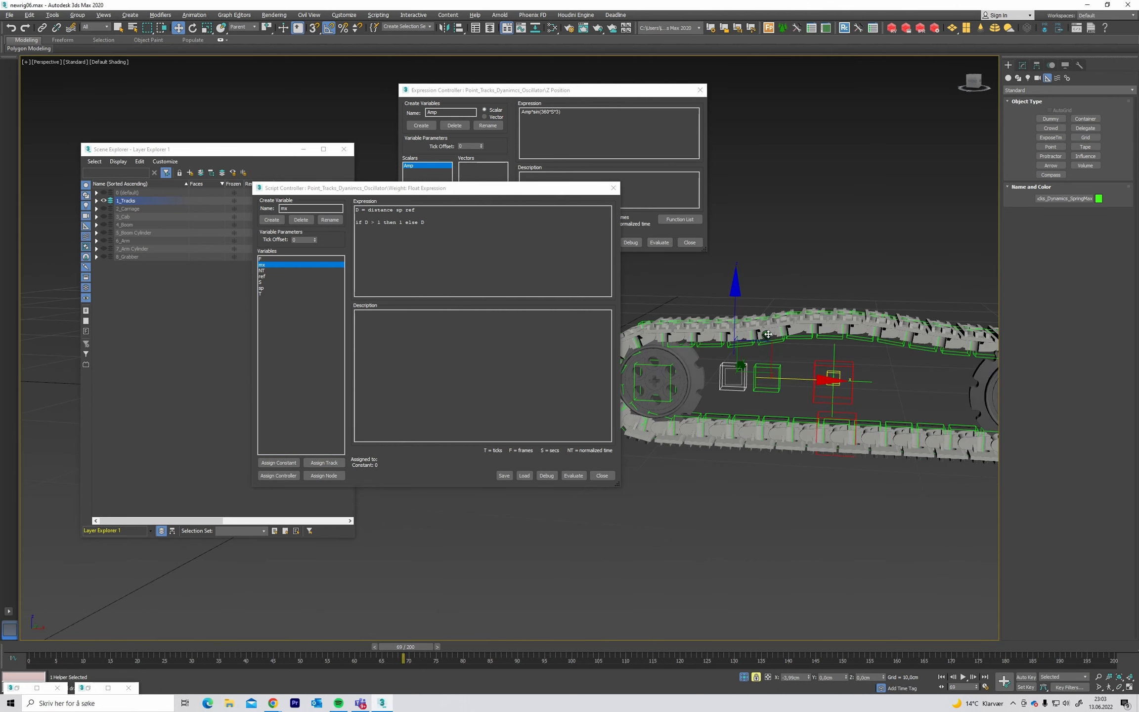
- Assign the X Position track of Point_Tracks_Dynamics_SpringMax to the mx variable
left_click(324, 462)
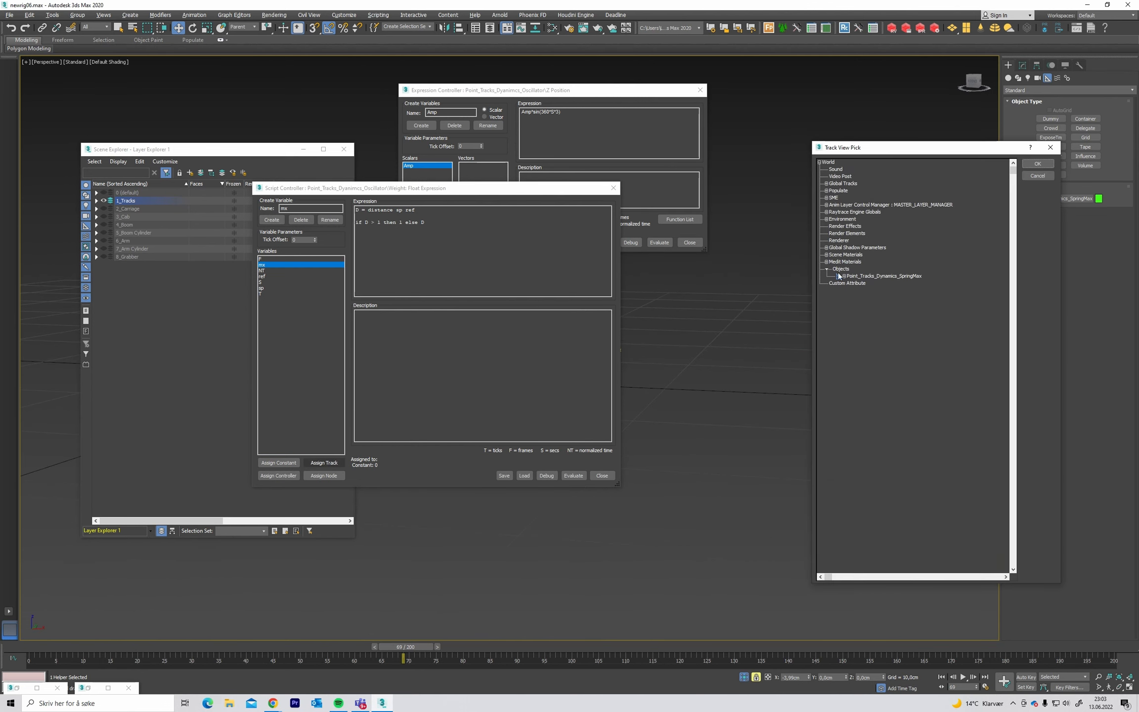
left_click(852, 283)
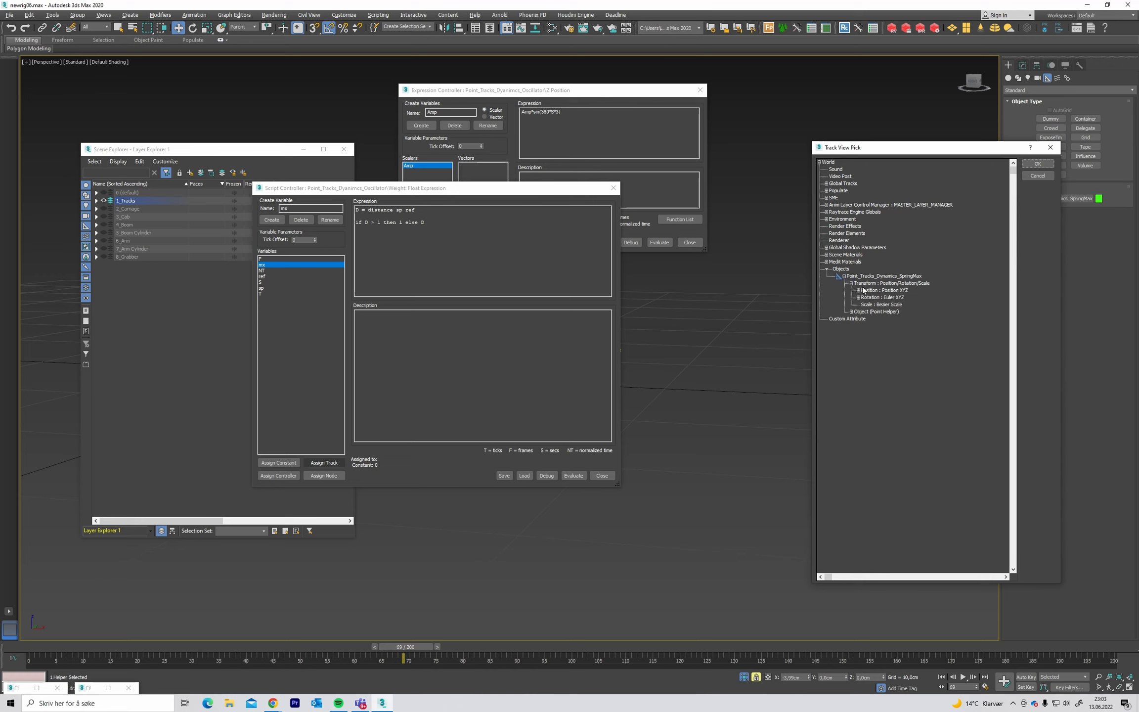
left_click(858, 290)
left_click(900, 298)
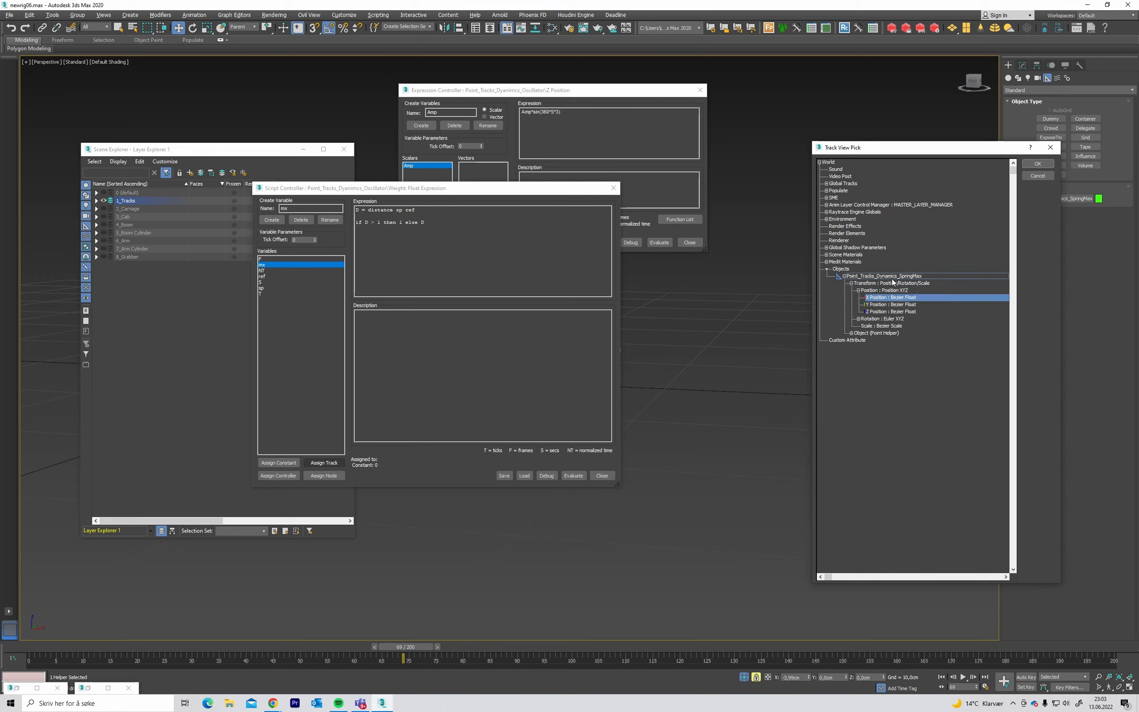
left_click(1037, 163)
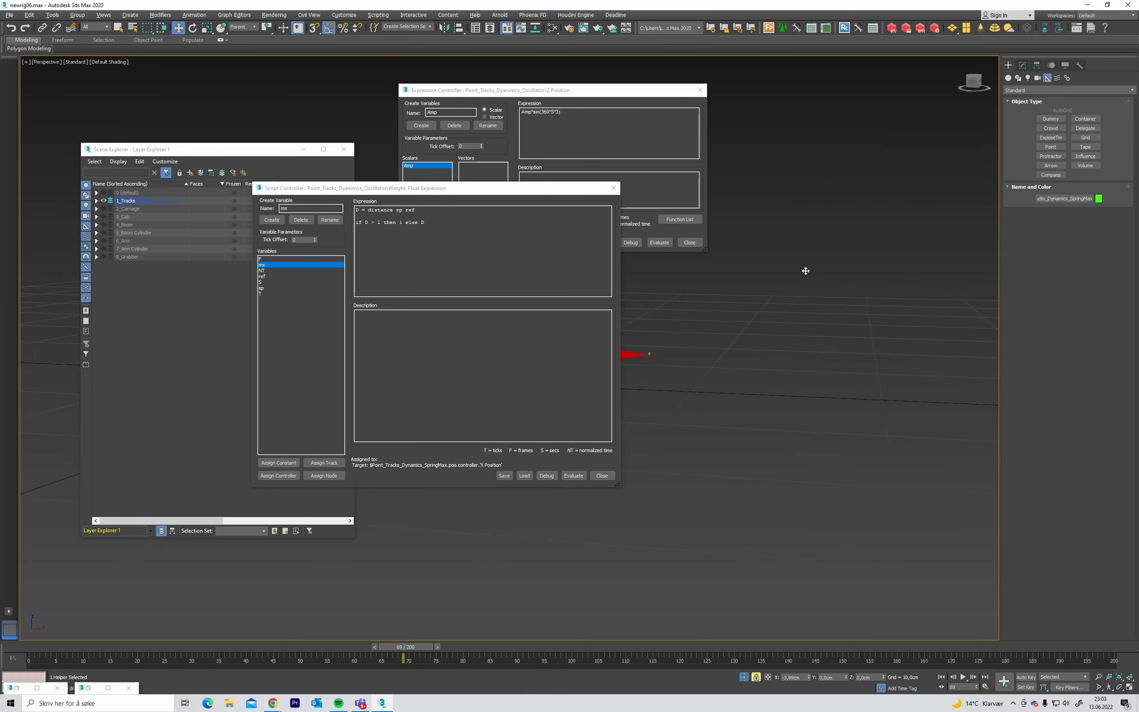
- Exit isolation mode, bring the track helpers back into view and release the selection lock
key("alt+q")
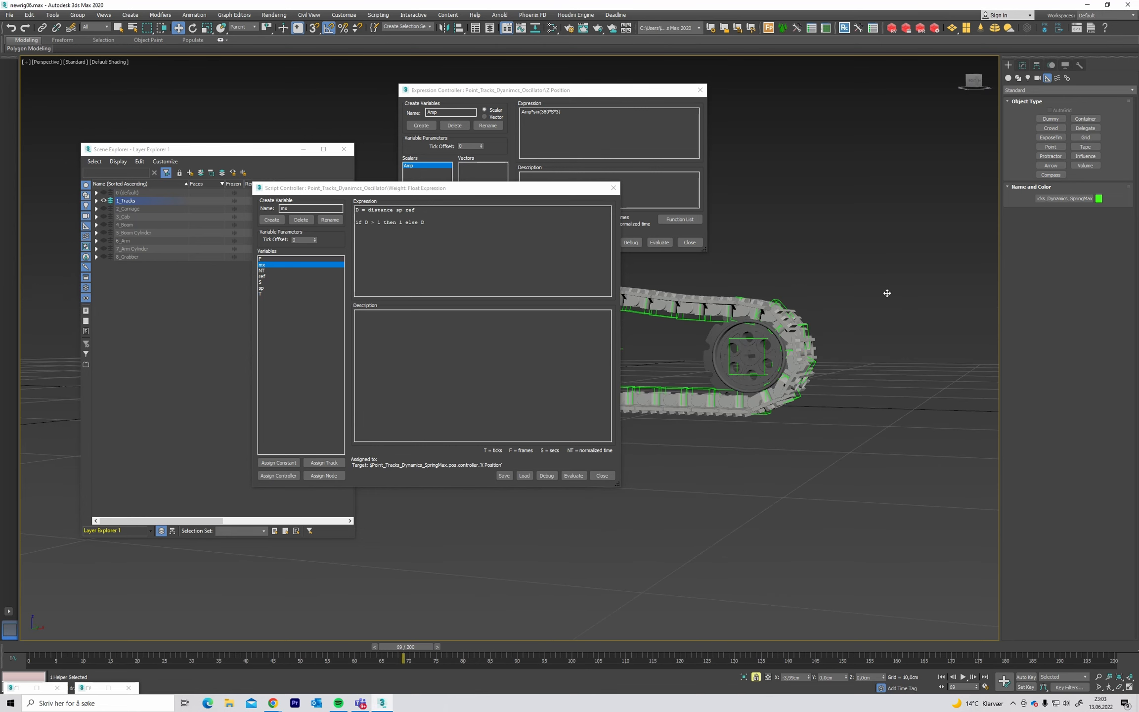
scroll(811, 294, "down", 4)
middle_click_drag(808, 295, 877, 299)
key("space")
scroll(835, 324, "up", 6)
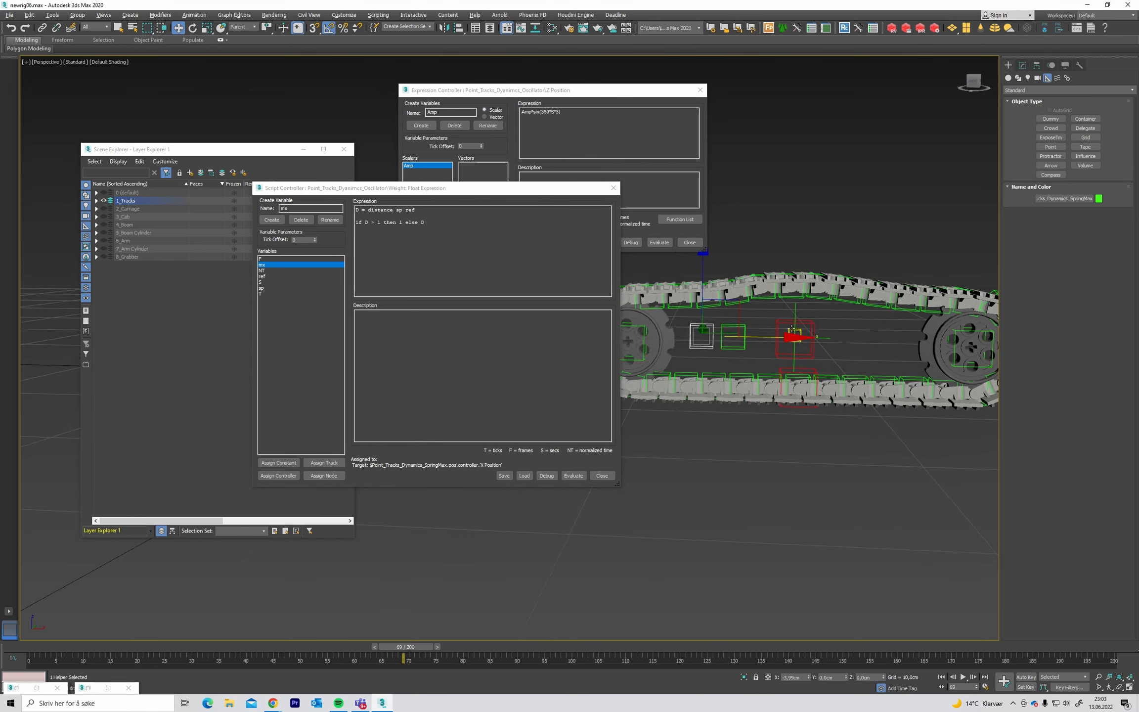
- Divide the distance by mx in the Weight script, making the first line D = (distance sp ref)/mx, and evaluate it
left_click(455, 232)
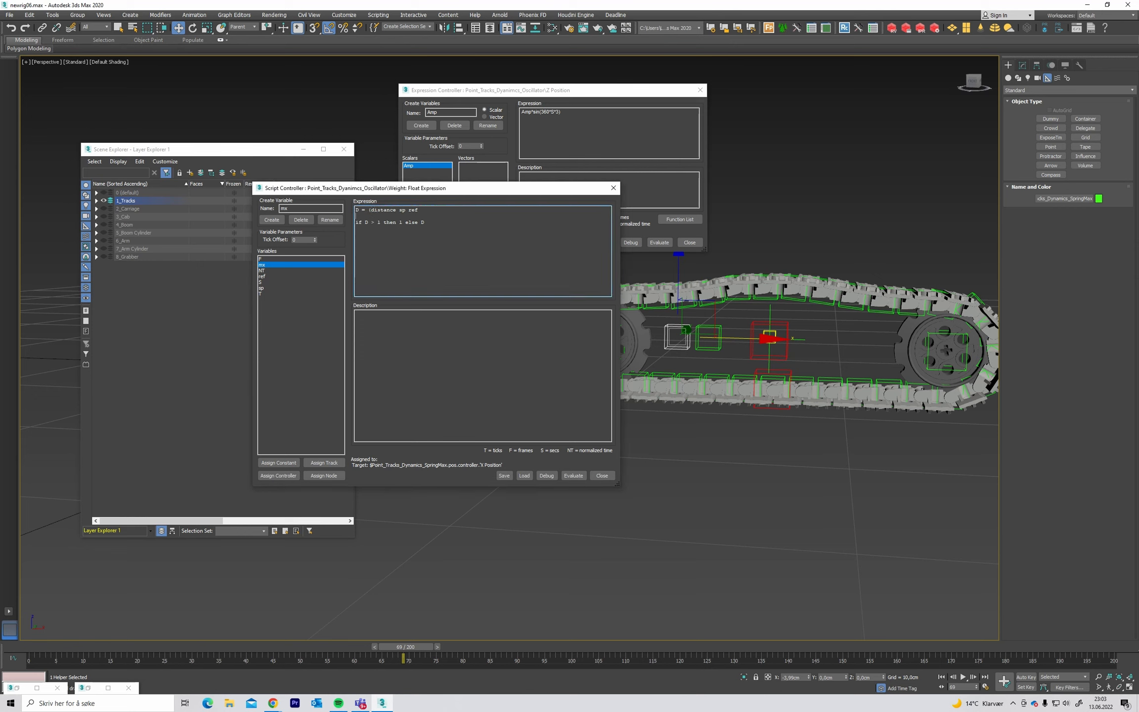
left_click(425, 209)
left_click(575, 475)
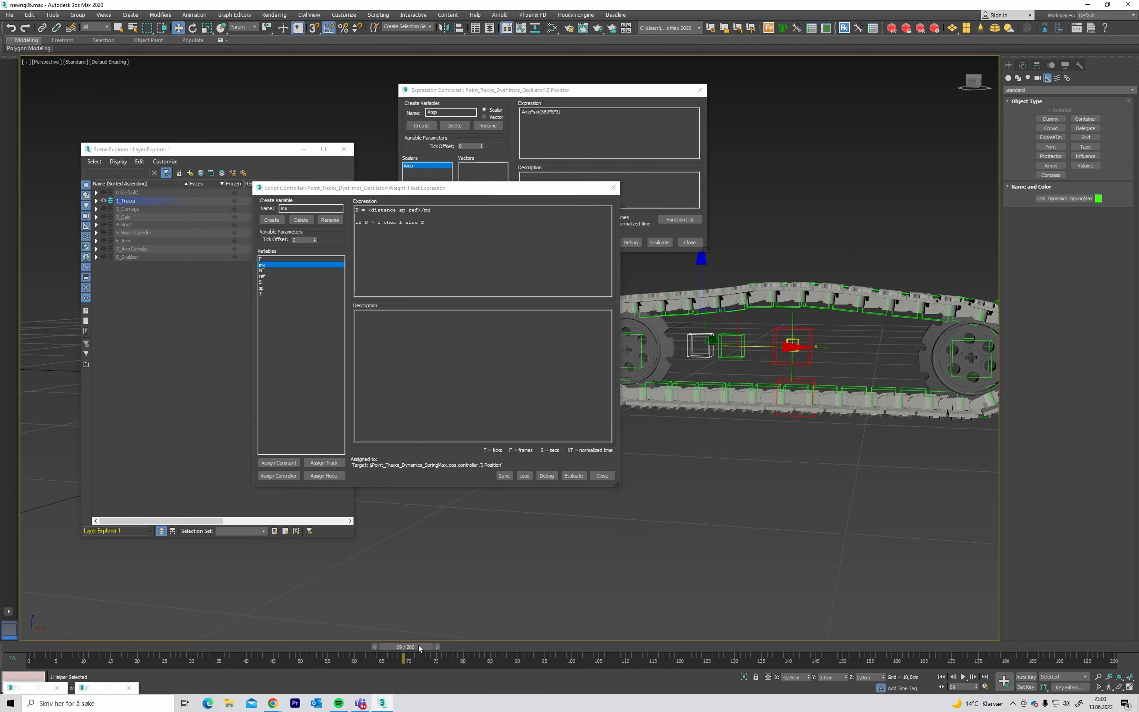
- Scrub between frames 56 and 74 with the script's debug window open to examine the mx variable and expression value
left_click_drag(417, 646, 346, 622)
middle_click_drag(803, 540, 737, 529, "alt")
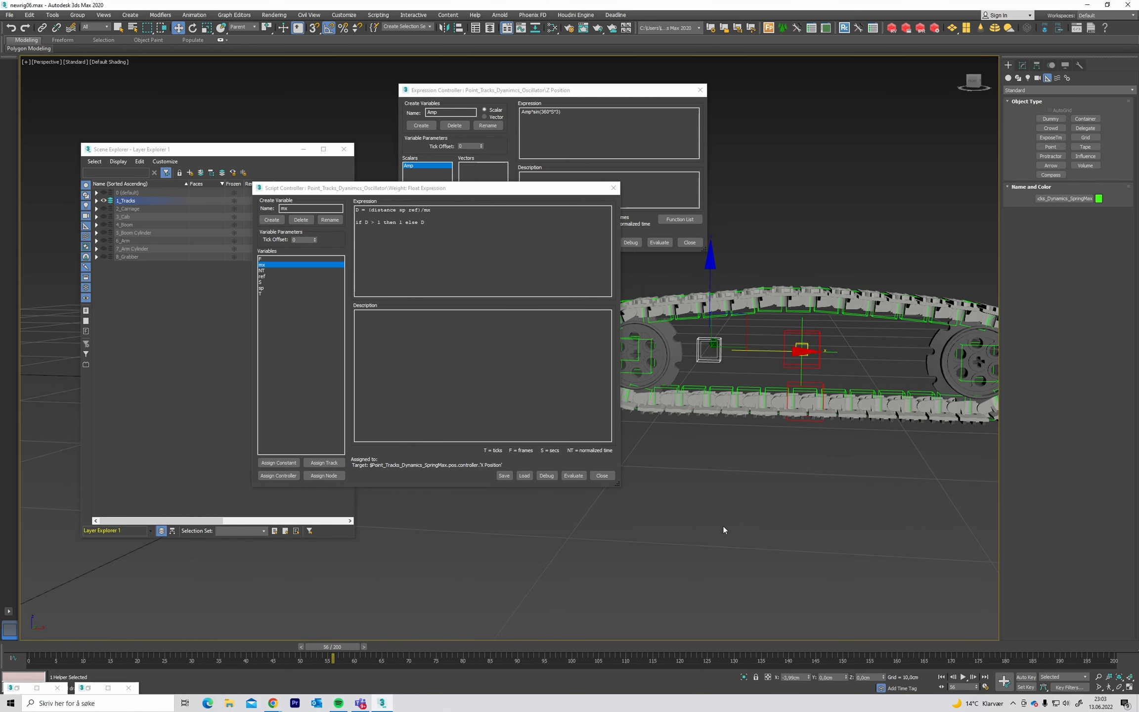
left_click(564, 476)
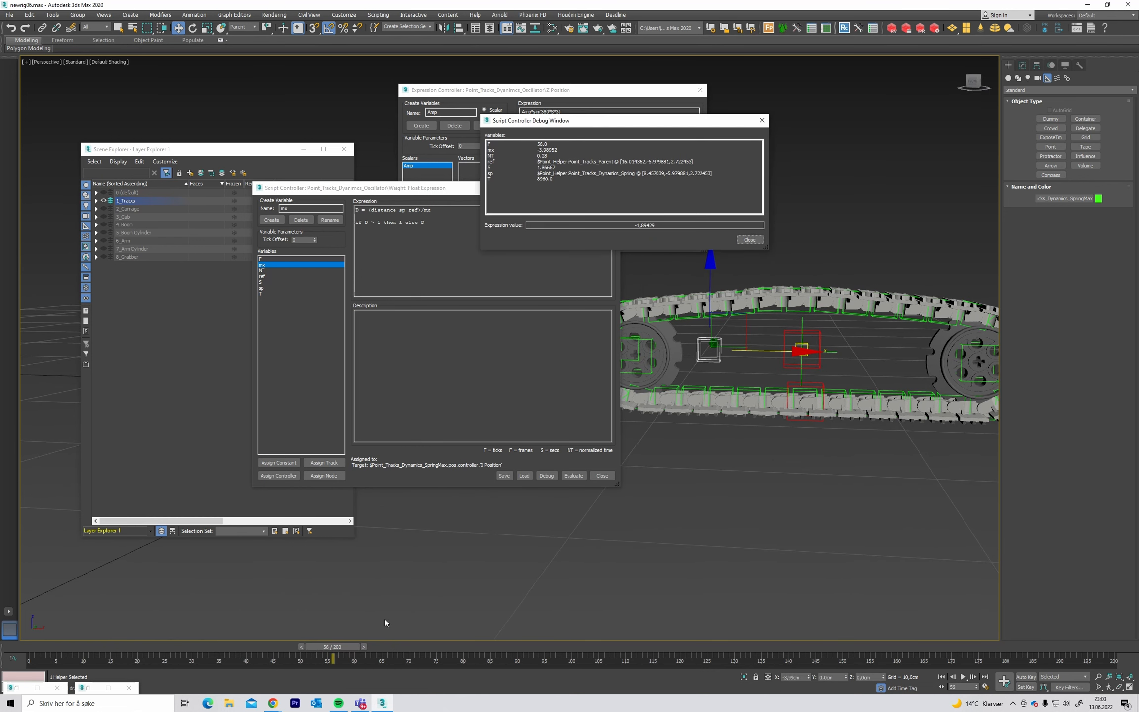
left_click_drag(334, 646, 435, 637)
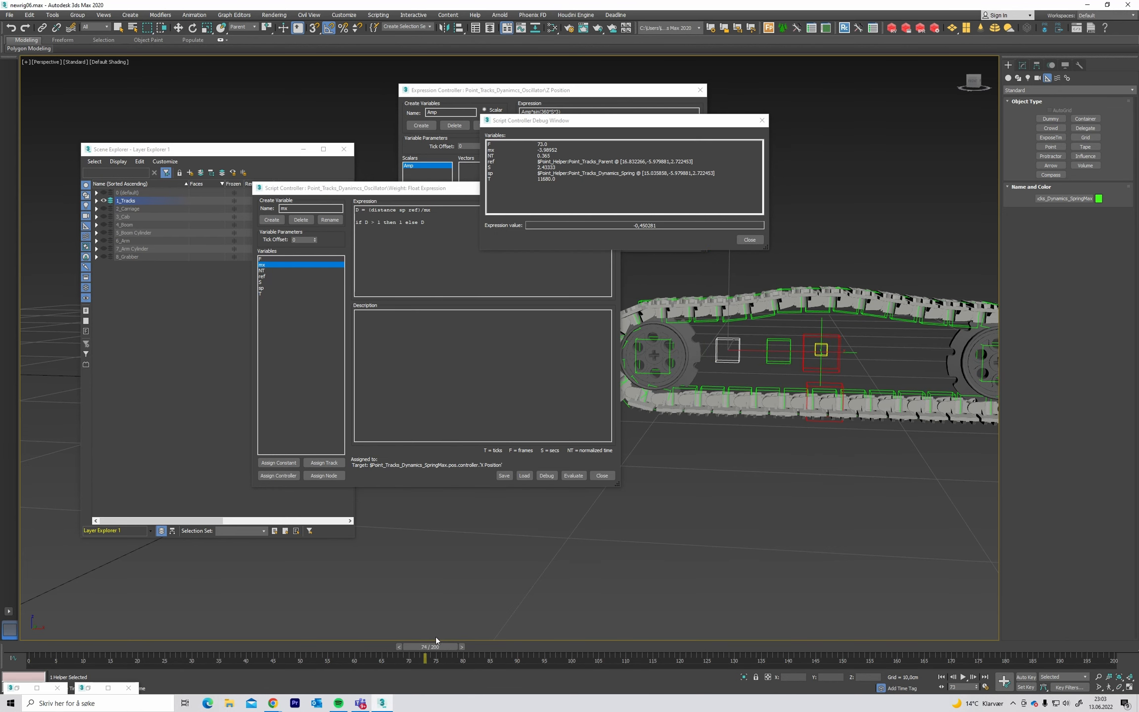
- Try the SpringMax helper at X positions of about -1.86, -4.52 and -2.28 cm, scrubbing frames to compare the debugged weight
key("w")
left_click_drag(782, 351, 833, 355)
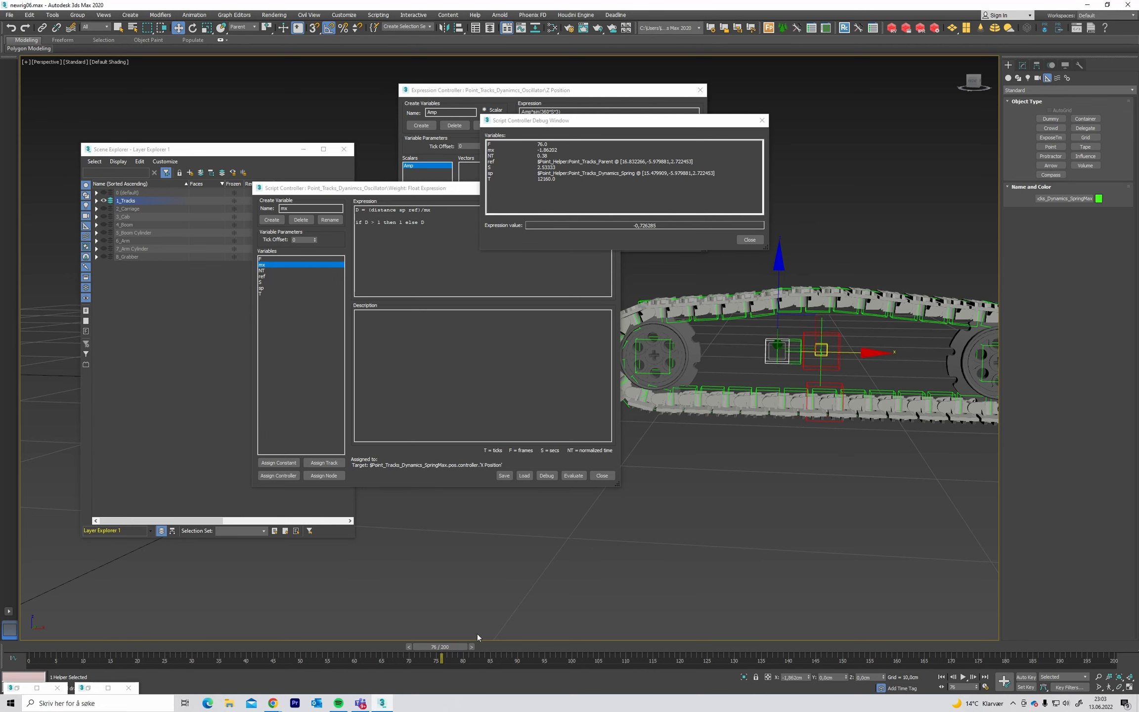
left_click_drag(440, 648, 386, 637)
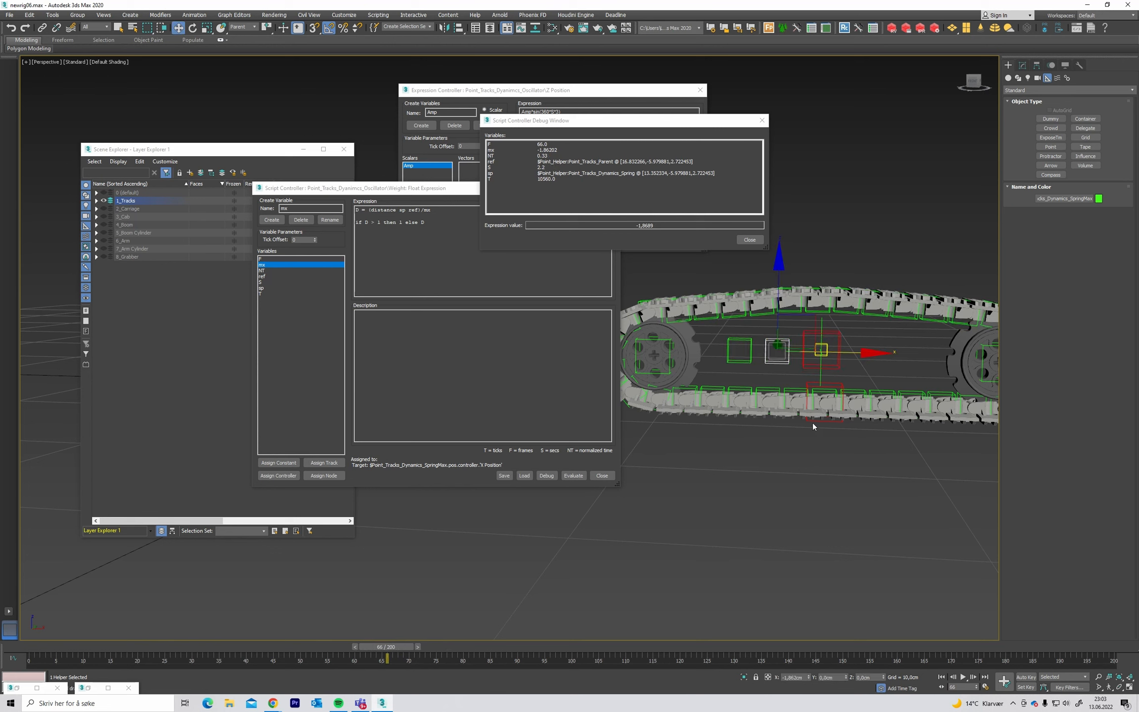
left_click_drag(861, 354, 763, 392)
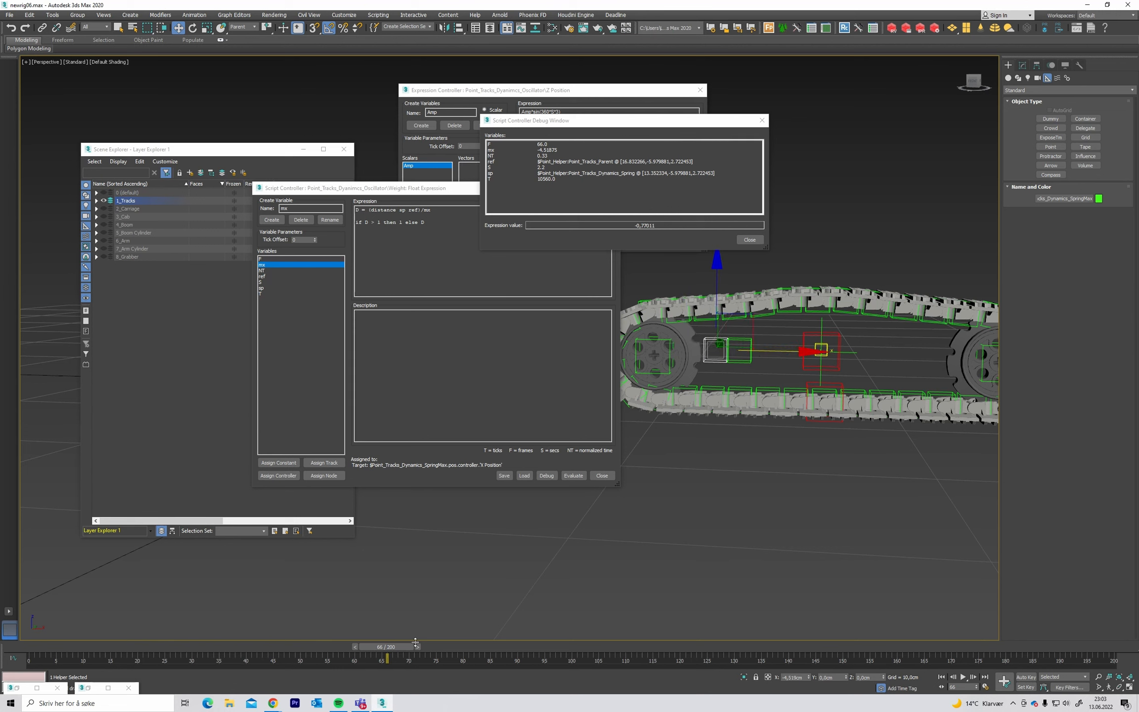
mouse_move(400, 646)
left_mouse_down()
mouse_move(336, 639)
mouse_move(457, 637)
mouse_move(387, 637)
left_mouse_up()
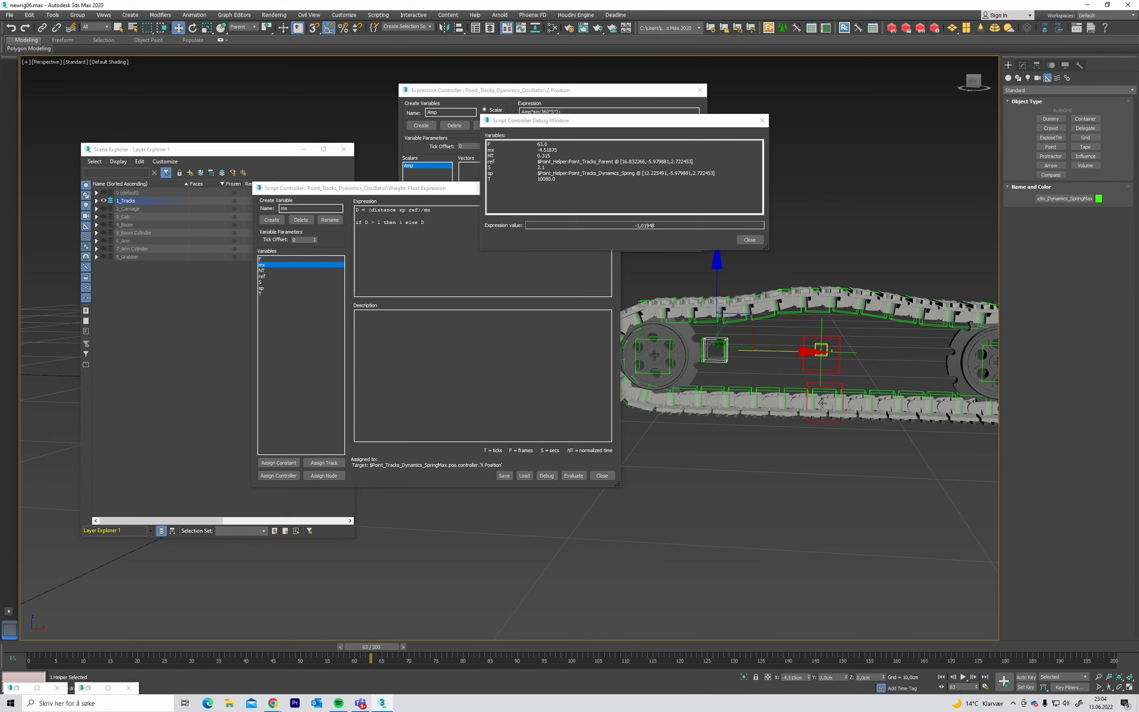
left_click_drag(782, 351, 834, 344)
mouse_move(389, 641)
left_mouse_down()
mouse_move(344, 643)
mouse_move(560, 646)
mouse_move(327, 619)
mouse_move(420, 632)
mouse_move(396, 628)
left_mouse_up()
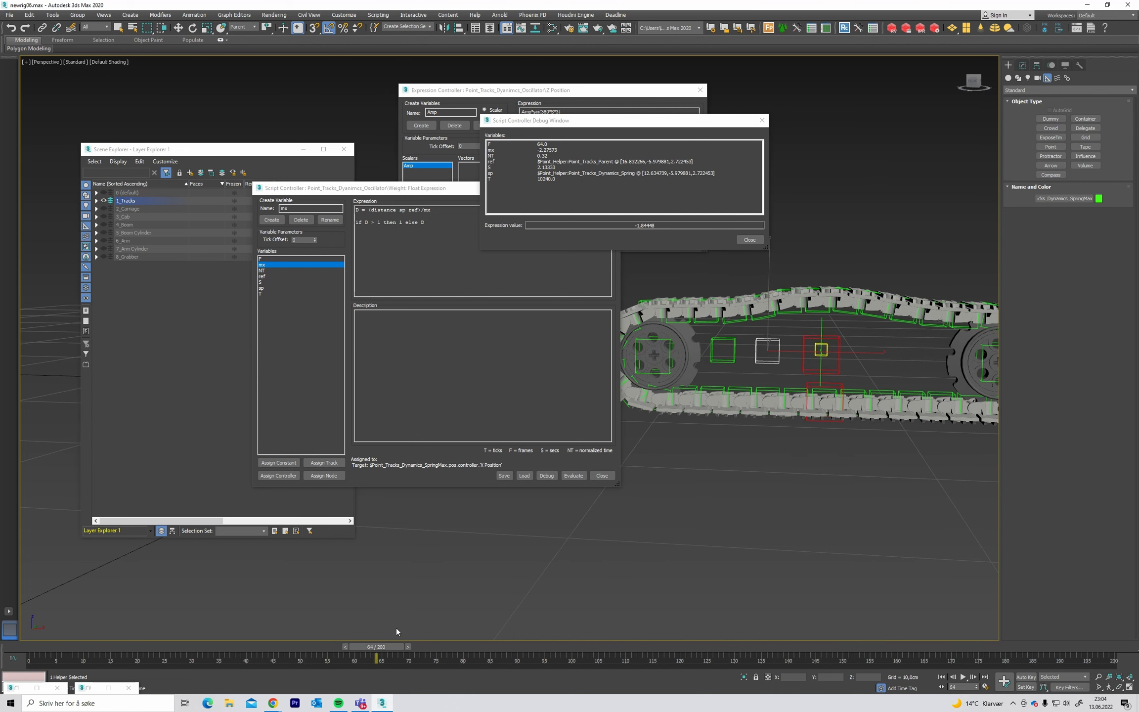
key("w")
- Close the debug window, change the Weight script's divisor to abs(mx) and evaluate the expression
left_click(748, 240)
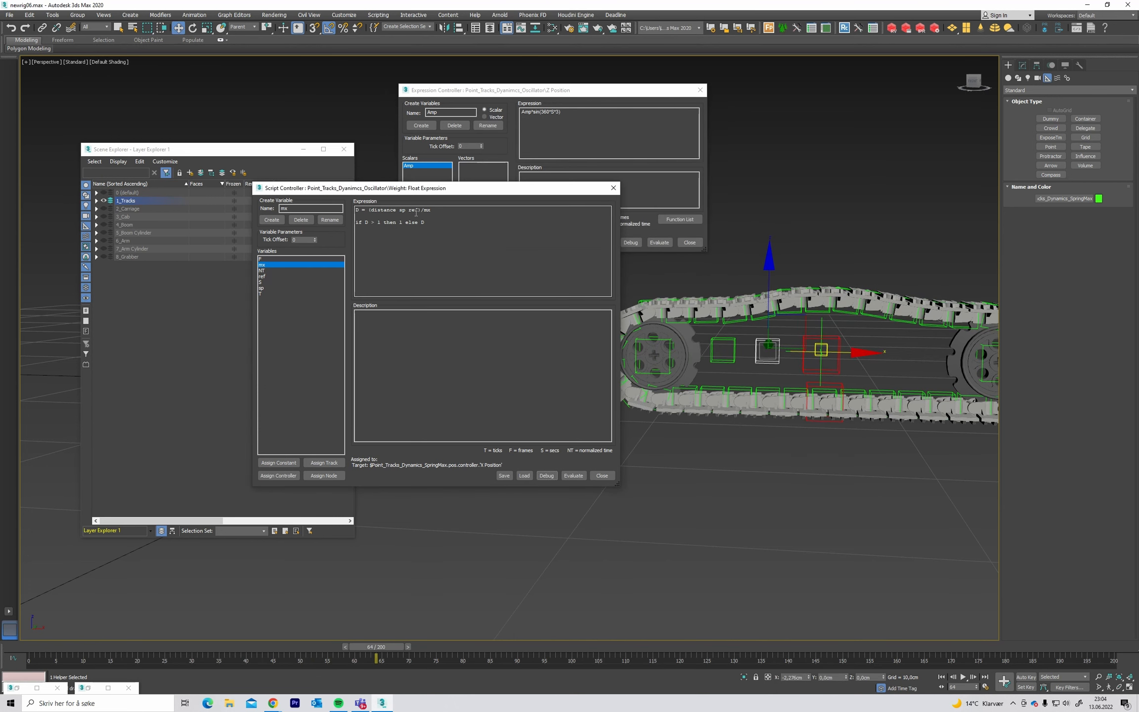
left_click(453, 209)
type("abs(mx")
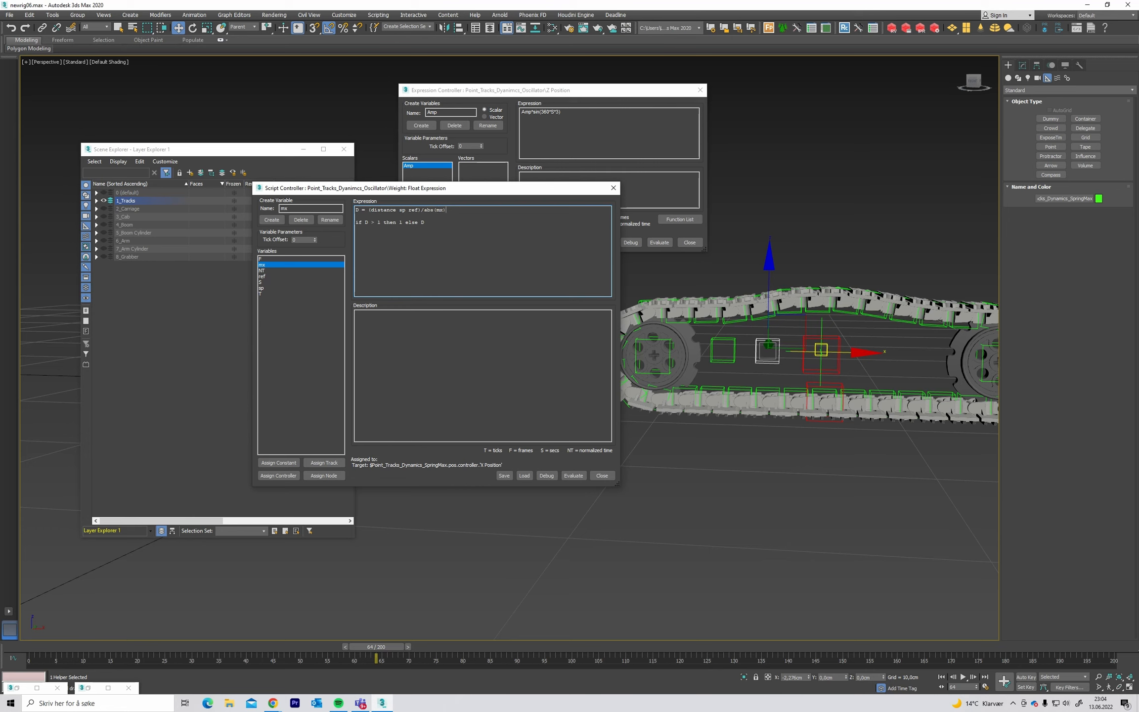
left_click(573, 475)
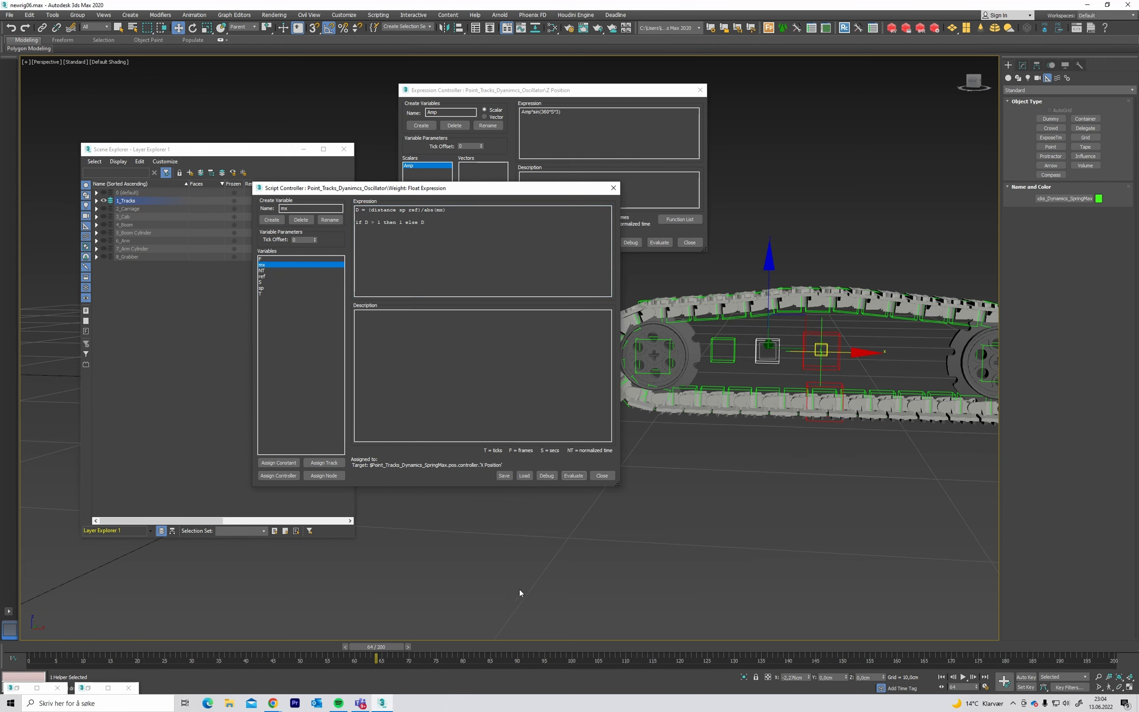
- Play back and scrub the animation to examine how the track oscillation follows the vehicle's movement
left_click_drag(376, 646, 124, 611)
middle_click_drag(580, 554, 934, 517)
key("slash")
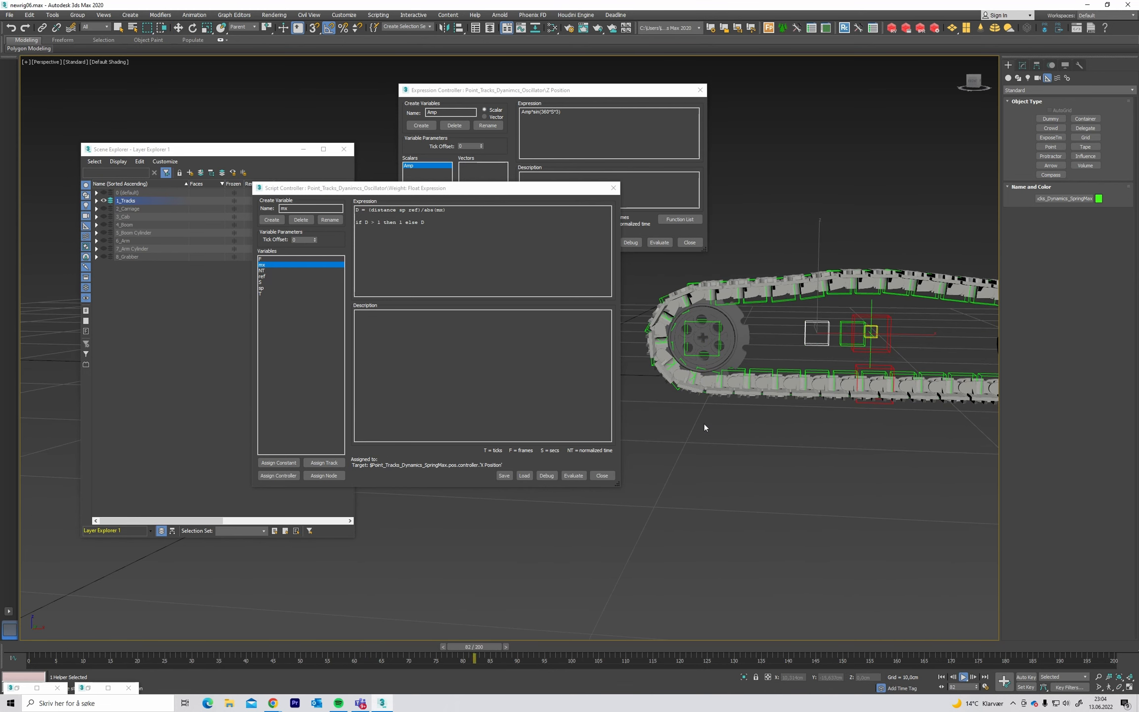
left_click(964, 677)
left_click_drag(790, 646, 506, 635)
key("w")
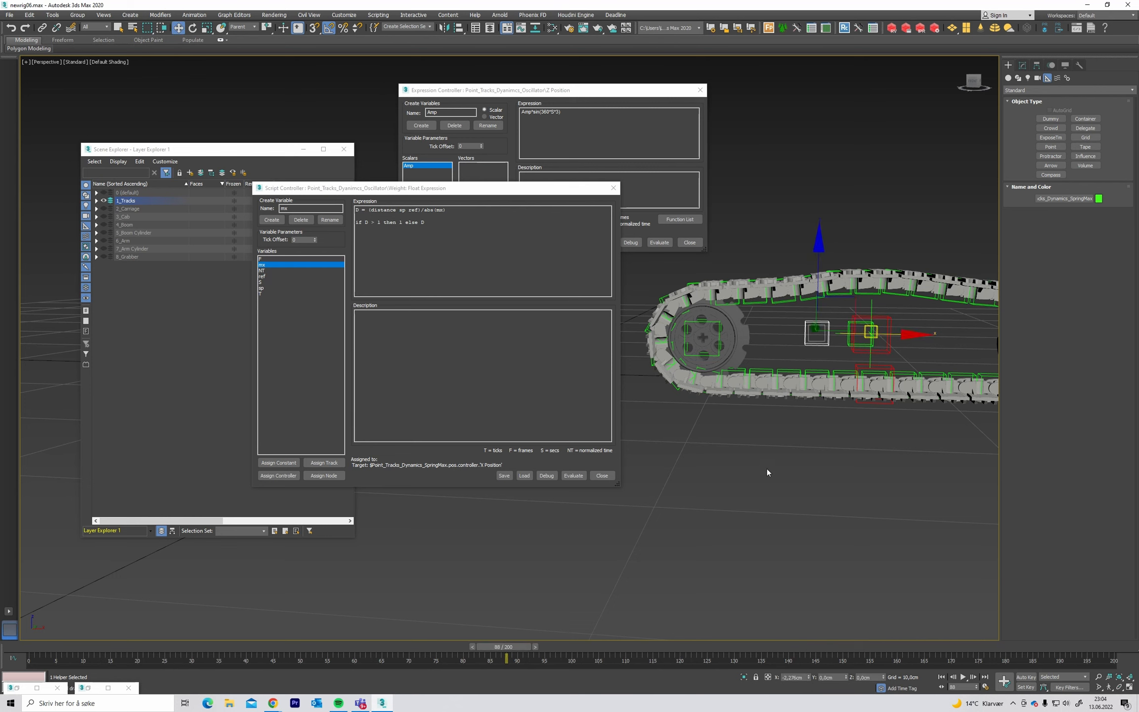
scroll(752, 462, "down", 2)
left_click_drag(505, 645, 212, 645)
middle_click_drag(500, 557, 588, 543)
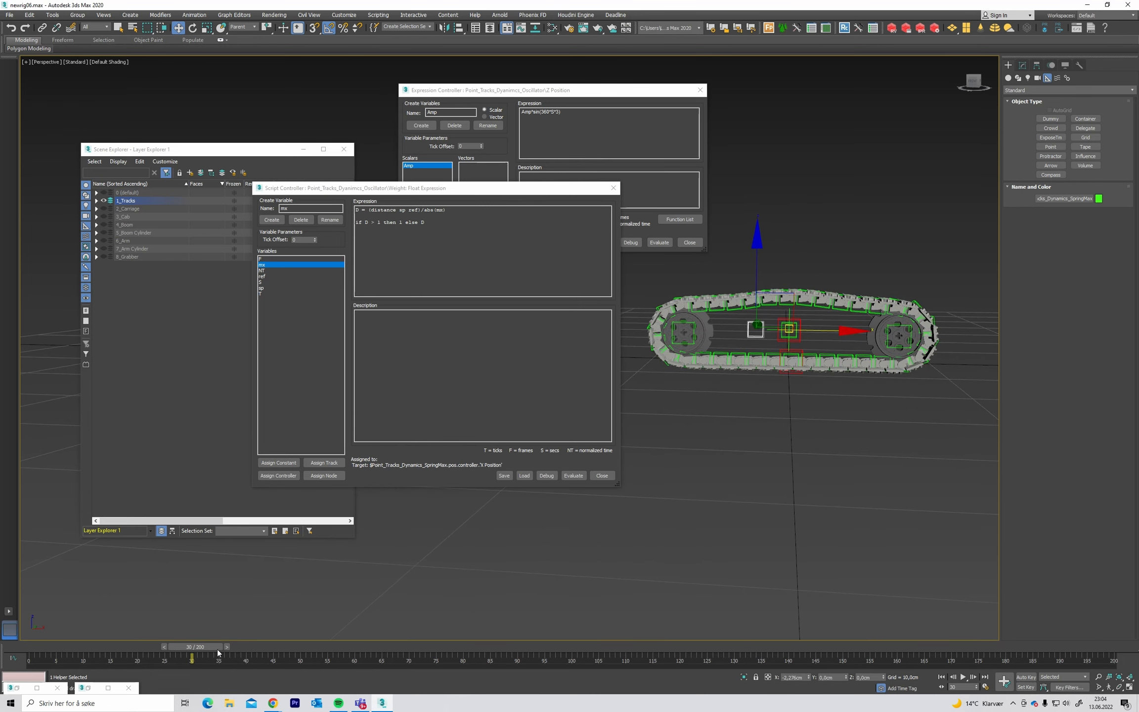
left_click_drag(217, 647, 304, 647)
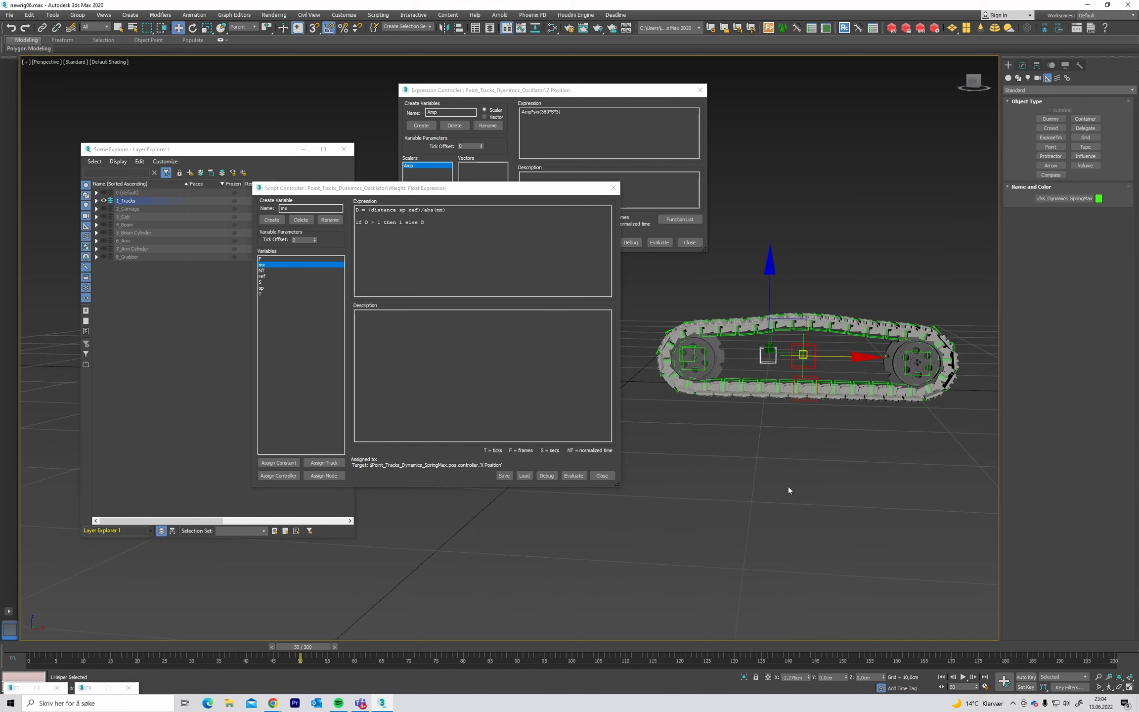
scroll(817, 458, "up", 3)
middle_click_drag(817, 458, 756, 478)
scroll(756, 478, "down", 3)
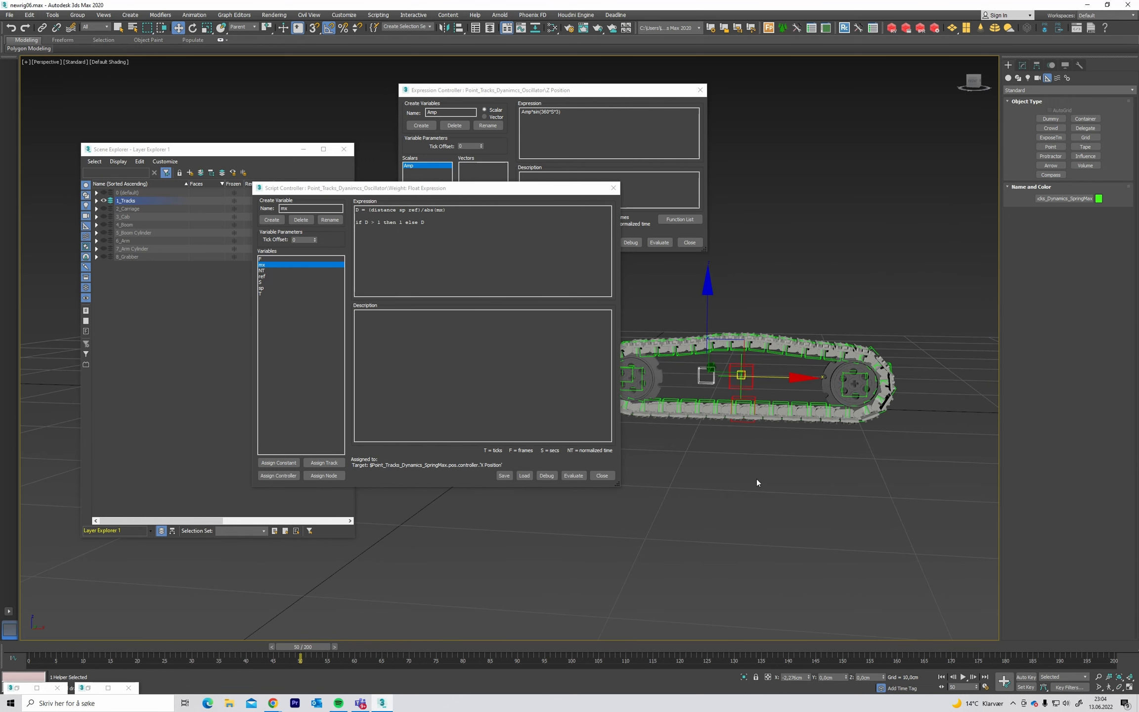
key("/")
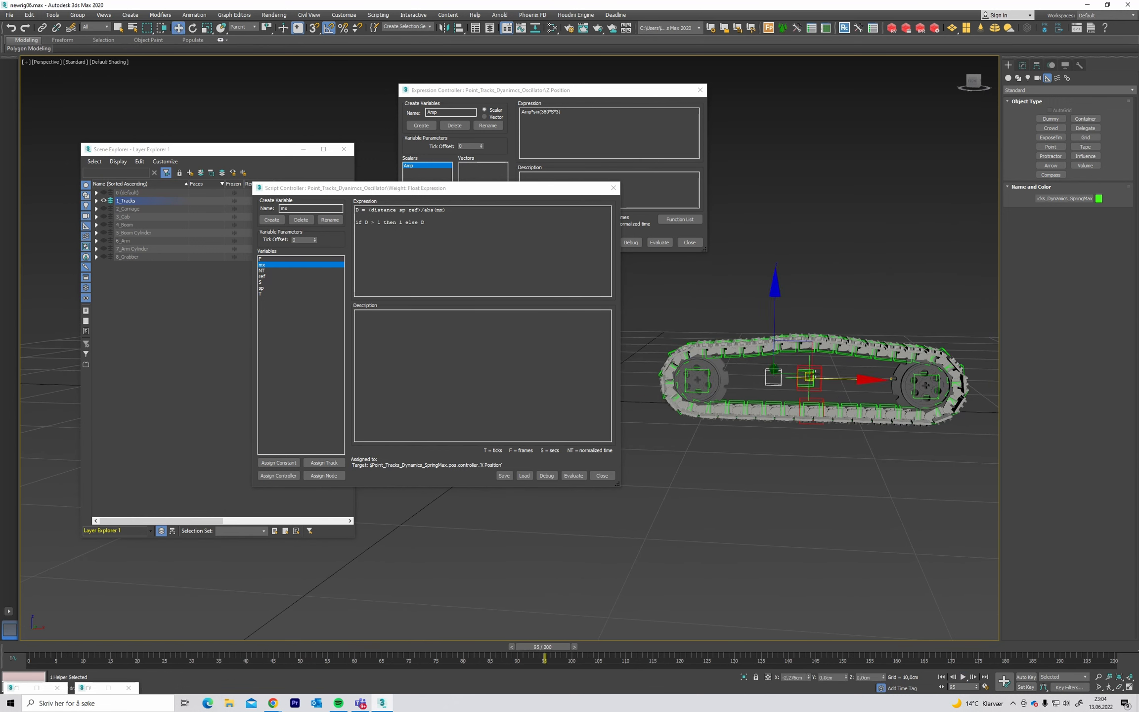
- Try the SpringMax helper at X positions of about -8.21 cm and -0.46 cm, playing back the track motion for each
left_click_drag(830, 378, 304, 622)
key("/")
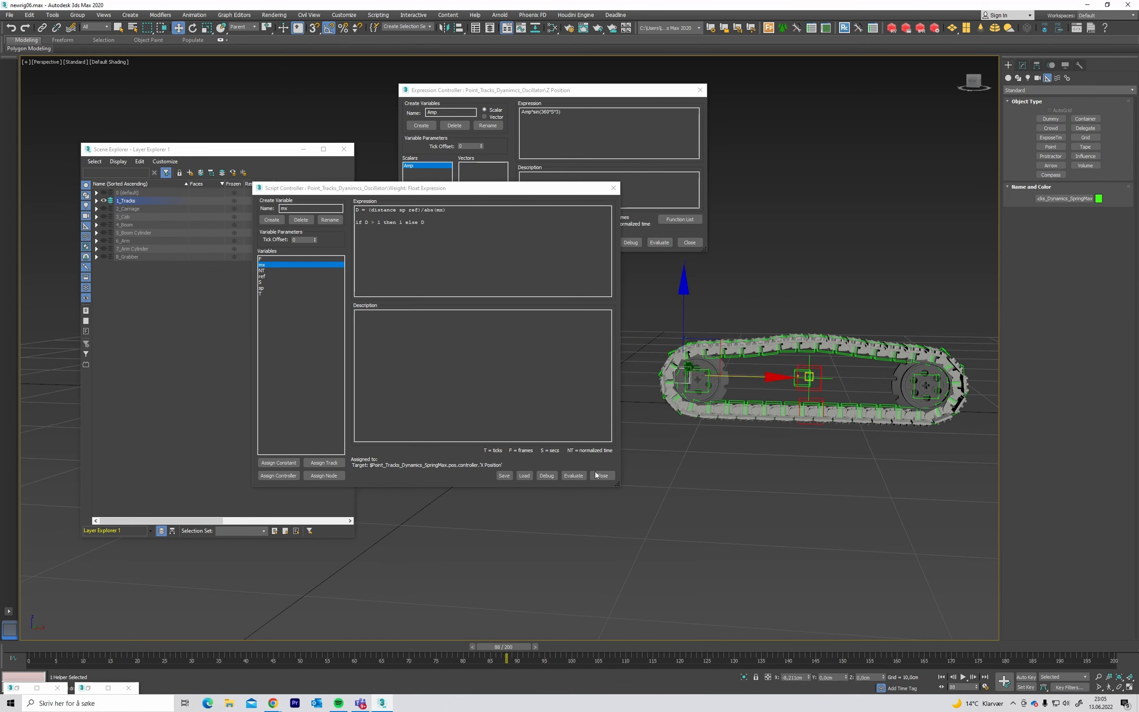
left_click_drag(733, 379, 854, 379)
left_click_drag(508, 647, 327, 646)
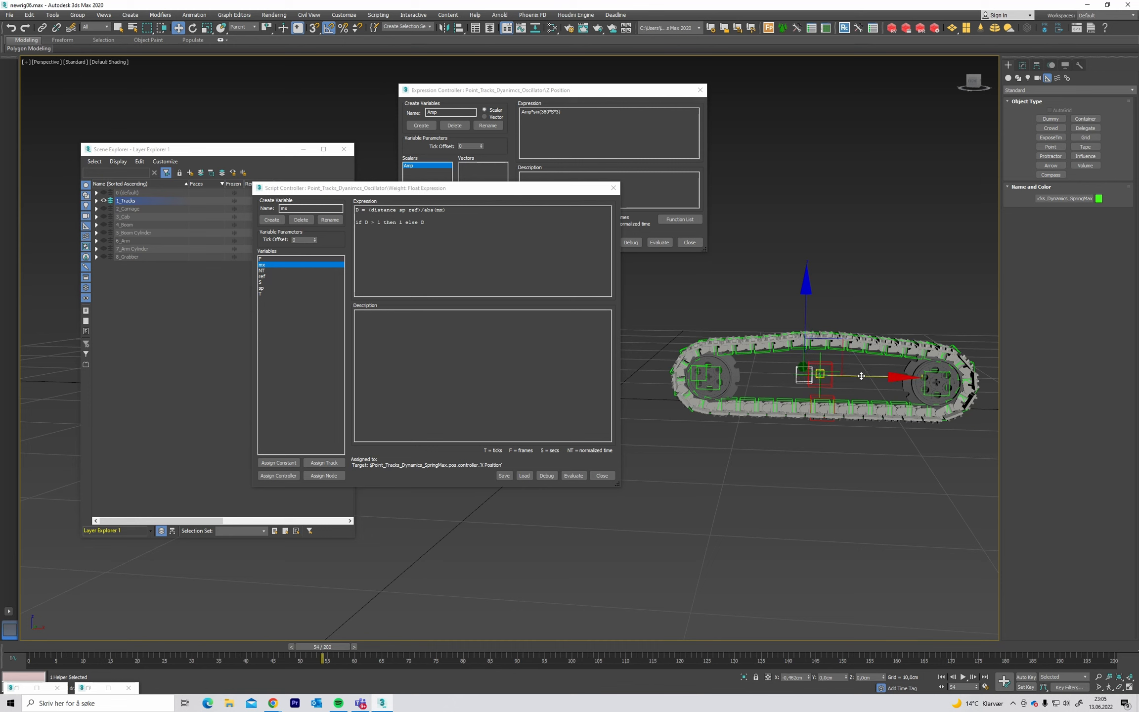
key("/")
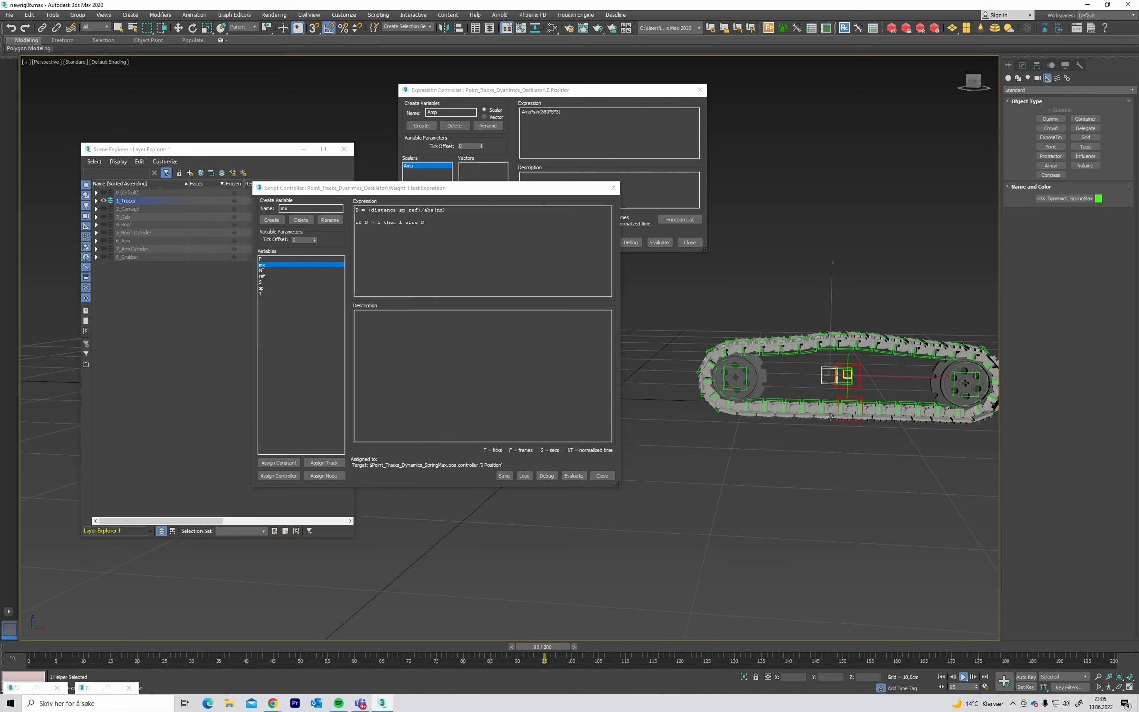
key("/")
- Move the SpringMax helper along X to about -3.9 cm and play back the animation to check the oscillation
key("w")
left_click_drag(904, 376, 868, 378)
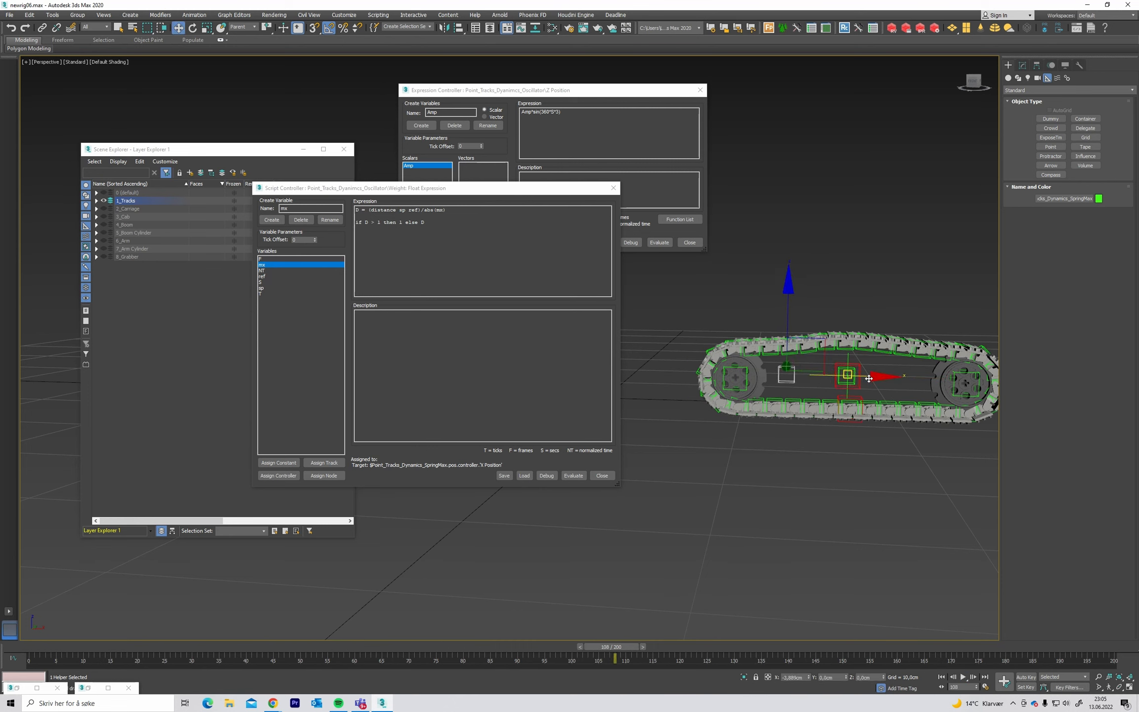
left_click_drag(620, 652, 376, 633)
key("/")
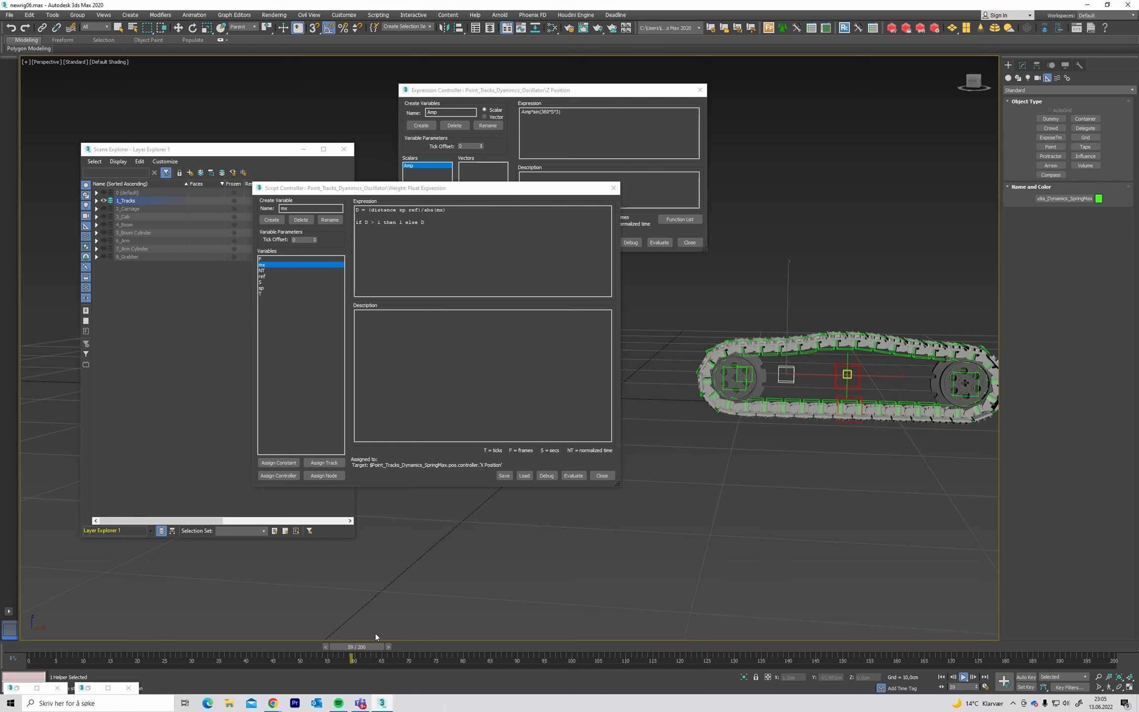
key("/")
left_click_drag(846, 377, 853, 378)
- Deselect the SpringMax helper and close the Script Controller and Expression Controller windows
left_click(853, 535)
middle_click_drag(853, 534, 766, 492, "alt")
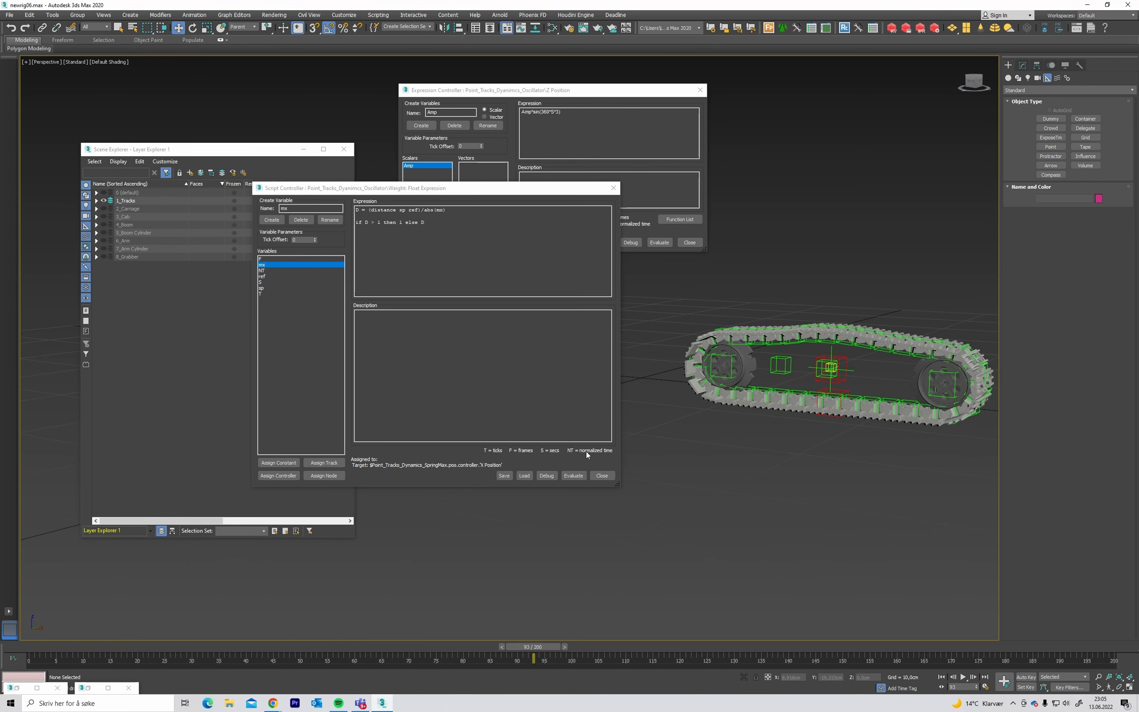
left_click(601, 474)
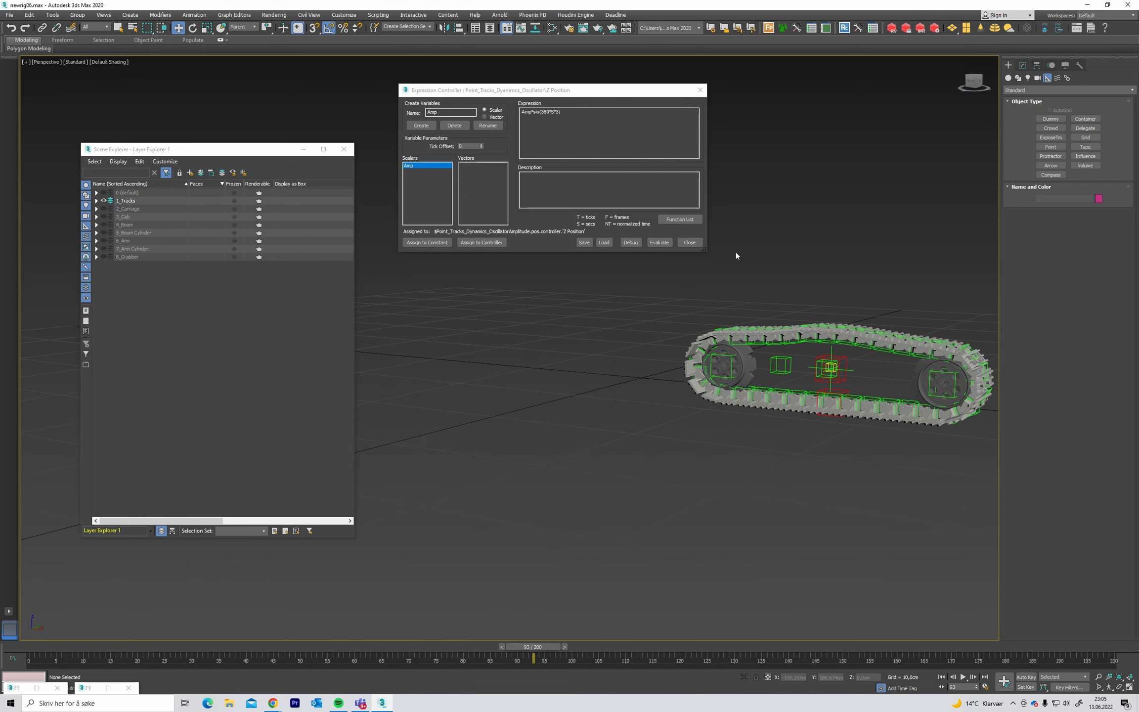
left_click(698, 243)
- Hide the geometry so only the helpers and spline remain, and select the TrackPath_R spline
middle_click_drag(770, 318, 762, 369, "alt")
scroll(749, 352, "up", 2)
middle_click_drag(816, 406, 762, 374)
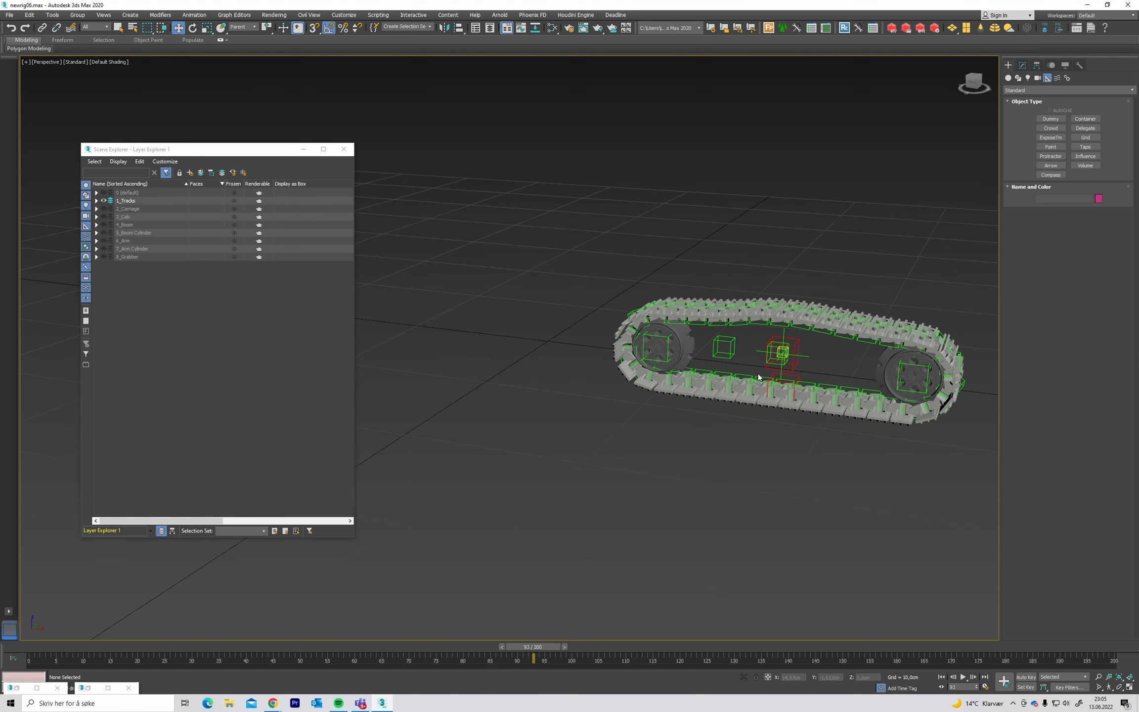
key("shift+g")
left_click(805, 319)
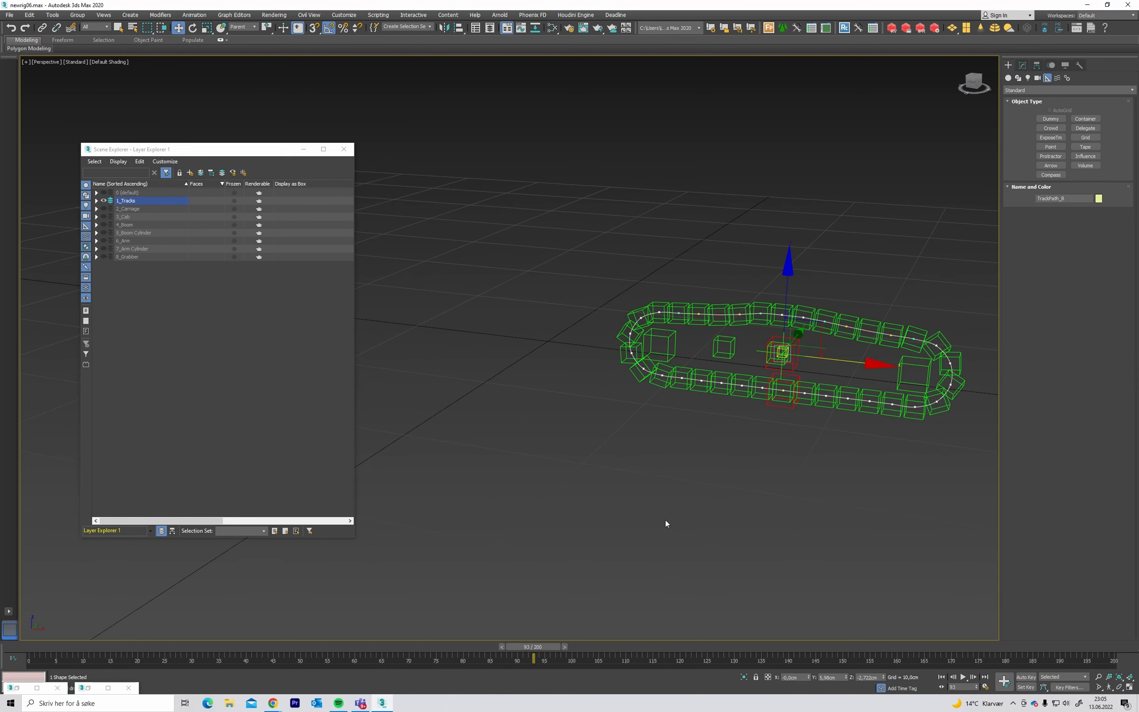
- Measure the length of TrackPath_R at frame 0 with the Measure utility, and deselect the spline
left_click_drag(549, 647, 37, 637)
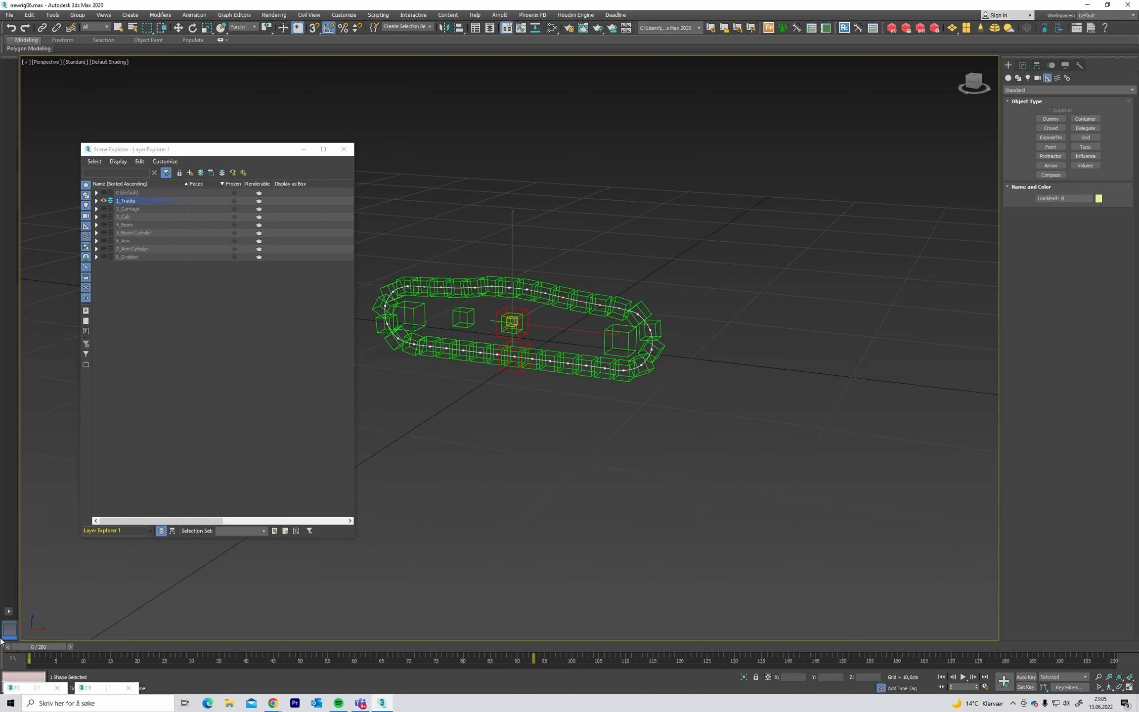
middle_click_drag(671, 378, 759, 361)
left_click(1080, 65)
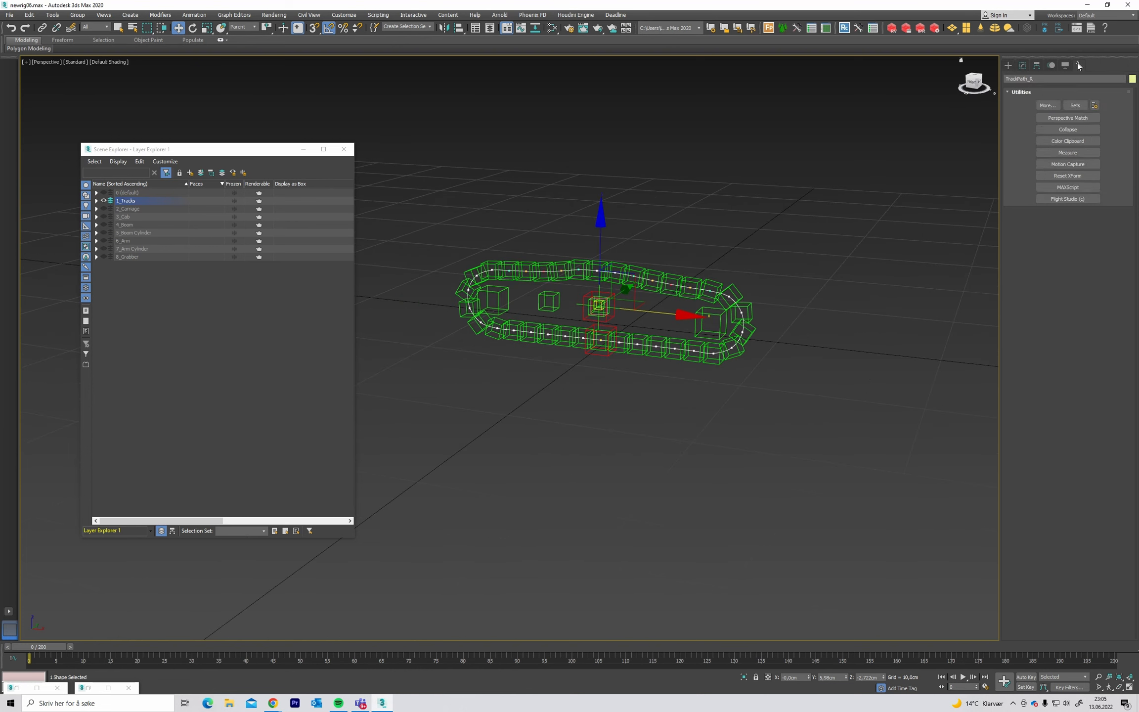
left_click(1081, 154)
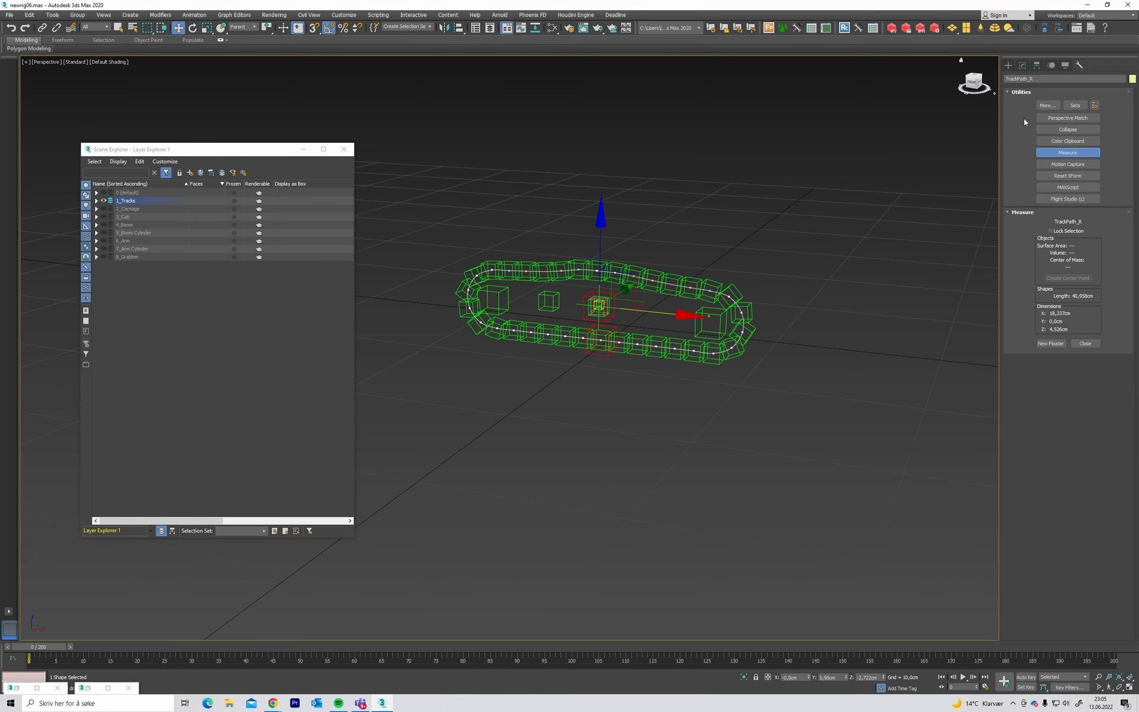
left_click(1012, 67)
left_click(870, 207)
- Select Point_Tracks_Parent, turn on Auto Key and go to its key at frame 60
middle_click_drag(620, 319, 661, 320)
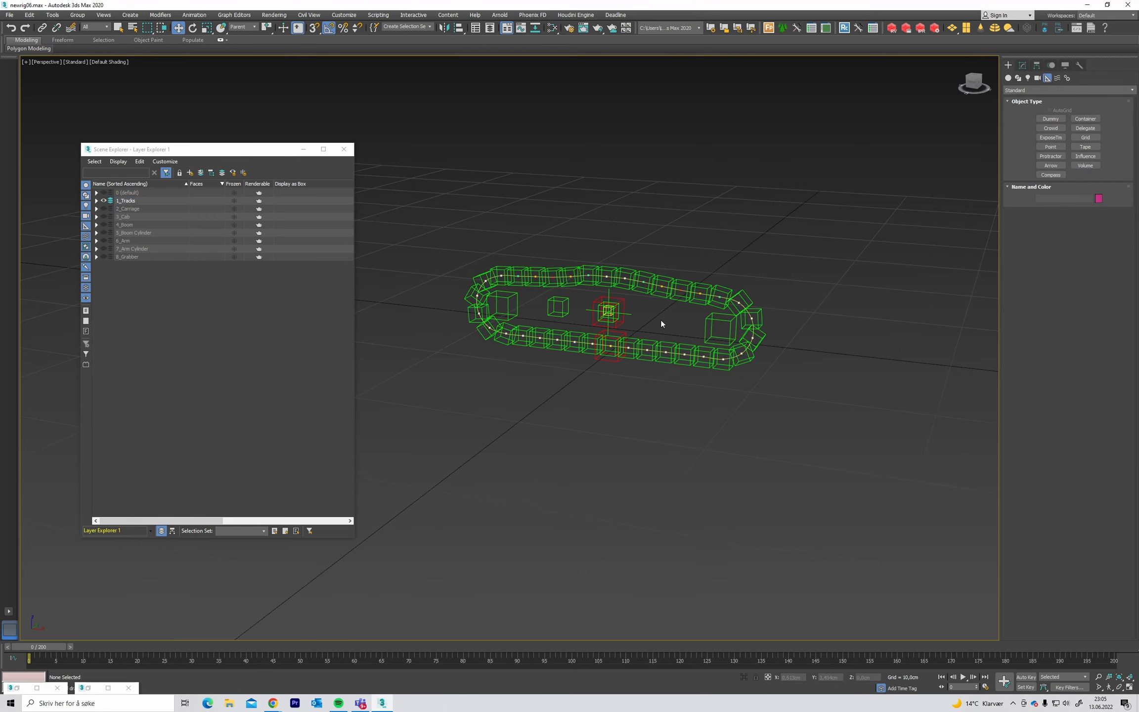
left_click(633, 317)
key("n")
left_click_drag(56, 646, 358, 660)
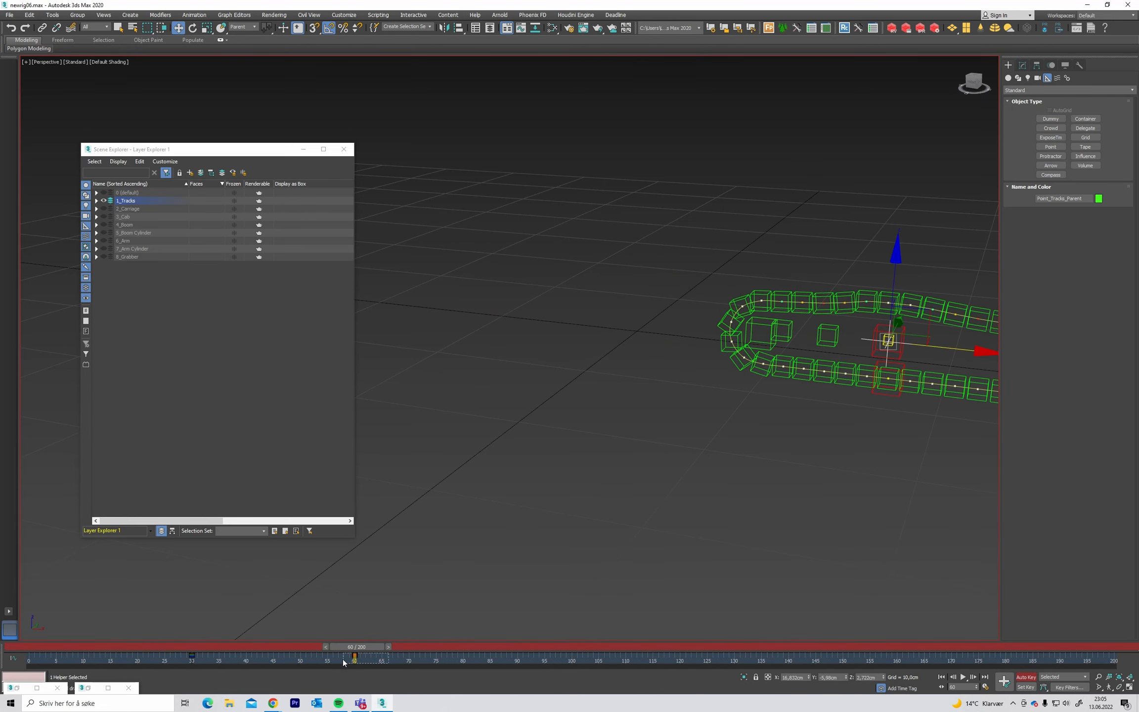
middle_click_drag(606, 552, 582, 545)
- Dismiss the script exception, undo the deletion of Point_Tracks_Parent and close the Script Controller window
left_click(591, 539)
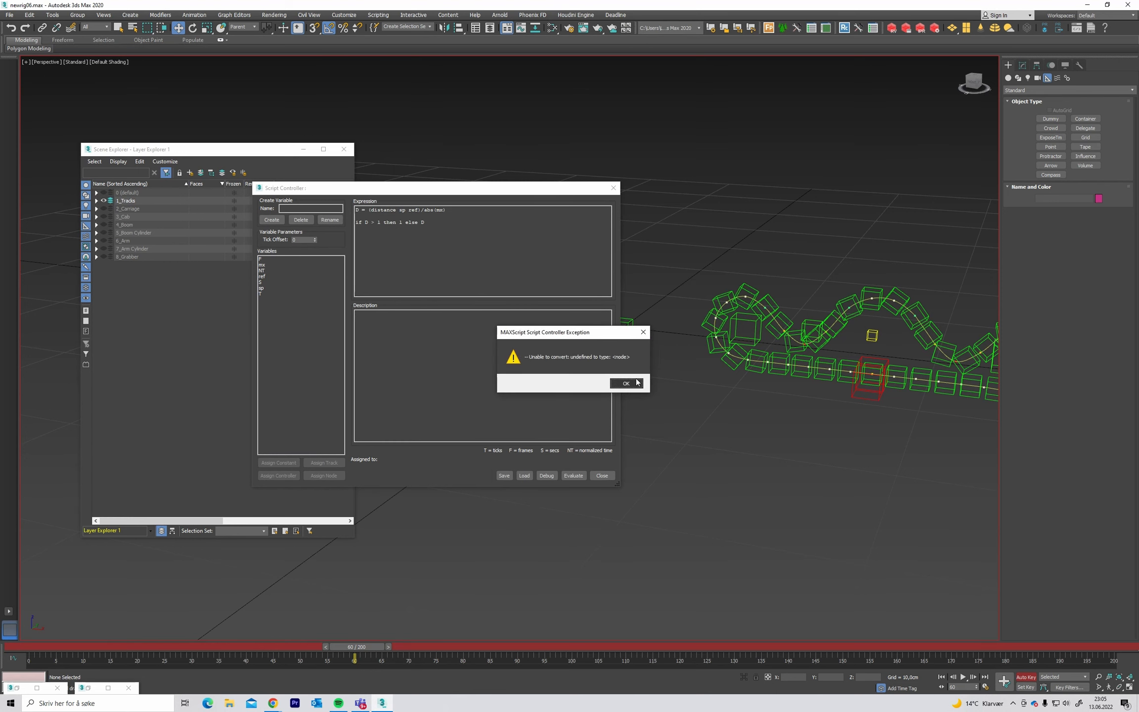
left_click(636, 380)
middle_click_drag(742, 403, 682, 403)
key("ctrl+z")
left_click(603, 475)
middle_click_drag(737, 439, 691, 435)
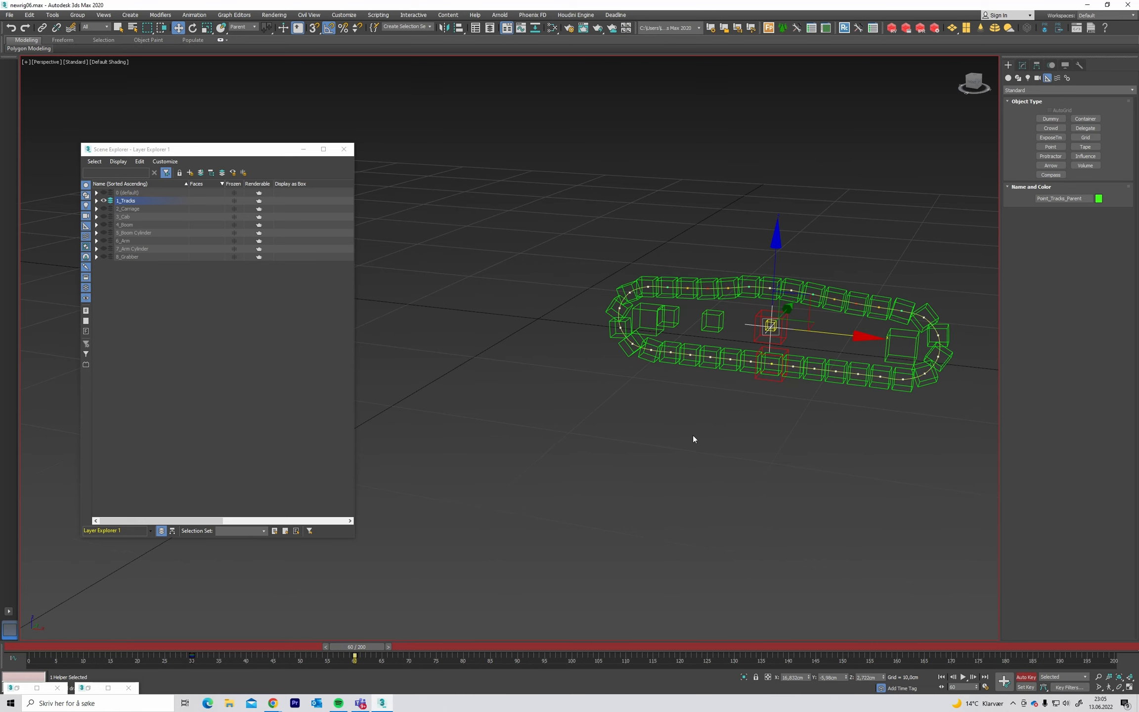
- Set Point_Tracks_Parent's X position at frame 60 to 40.959 cm
mouse_move(465, 561)
middle_mouse_down()
mouse_move(478, 558)
mouse_move(434, 551)
mouse_move(473, 550)
middle_mouse_up()
key("ctrl+z")
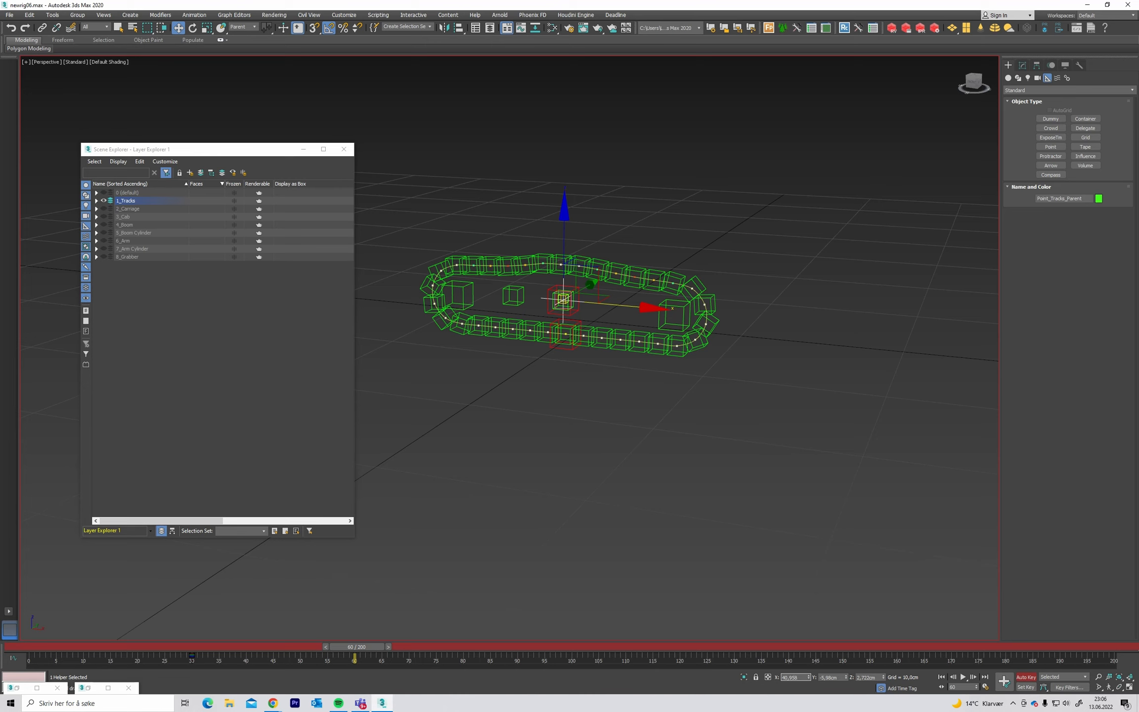
key("Return")
scroll(772, 425, "down", 5)
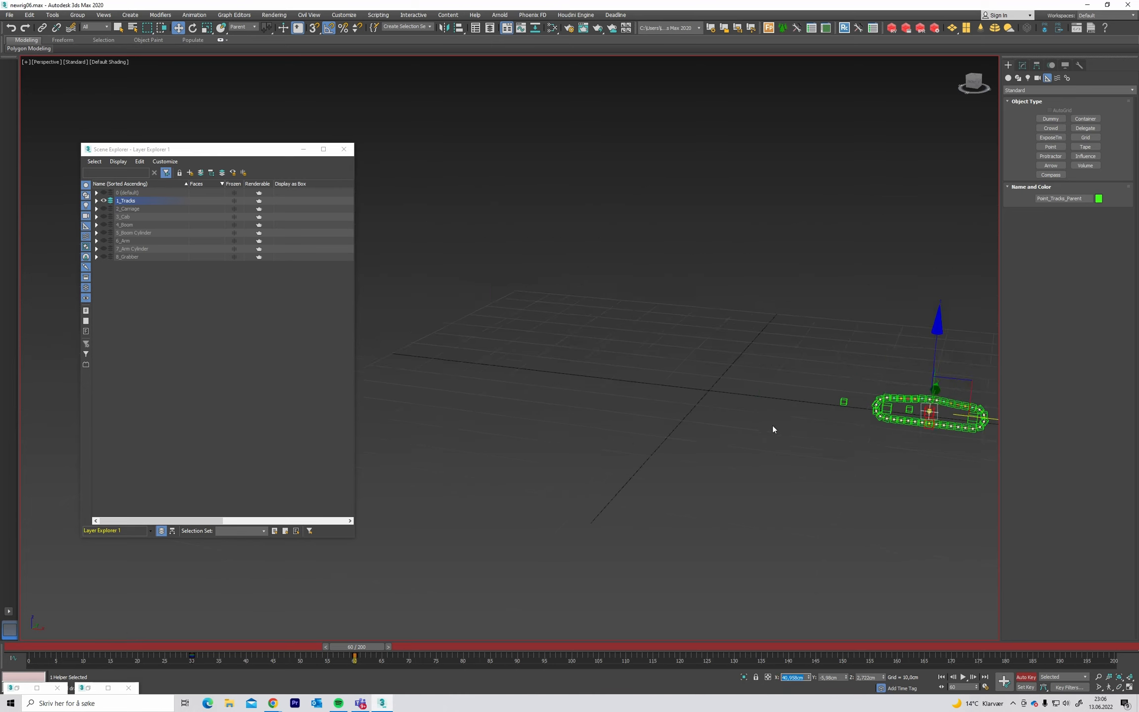
middle_click_drag(772, 425, 665, 397, "alt")
scroll(781, 404, "up", 3)
middle_click_drag(781, 405, 790, 402, "alt")
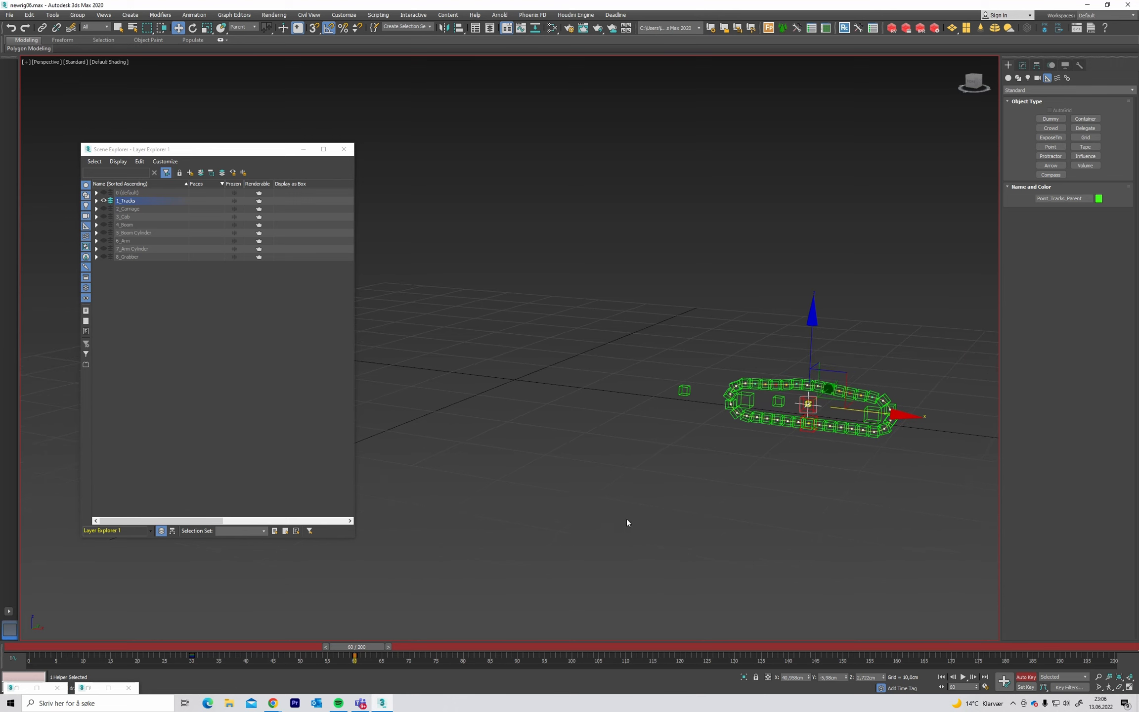
- Scrub back to frame 18, select Point_TrackLinks_MasterCtrl, show its motion parameters and turn off Auto Key
left_click_drag(366, 651, 131, 618)
middle_click_drag(572, 493, 579, 493)
middle_click_drag(571, 435, 584, 433)
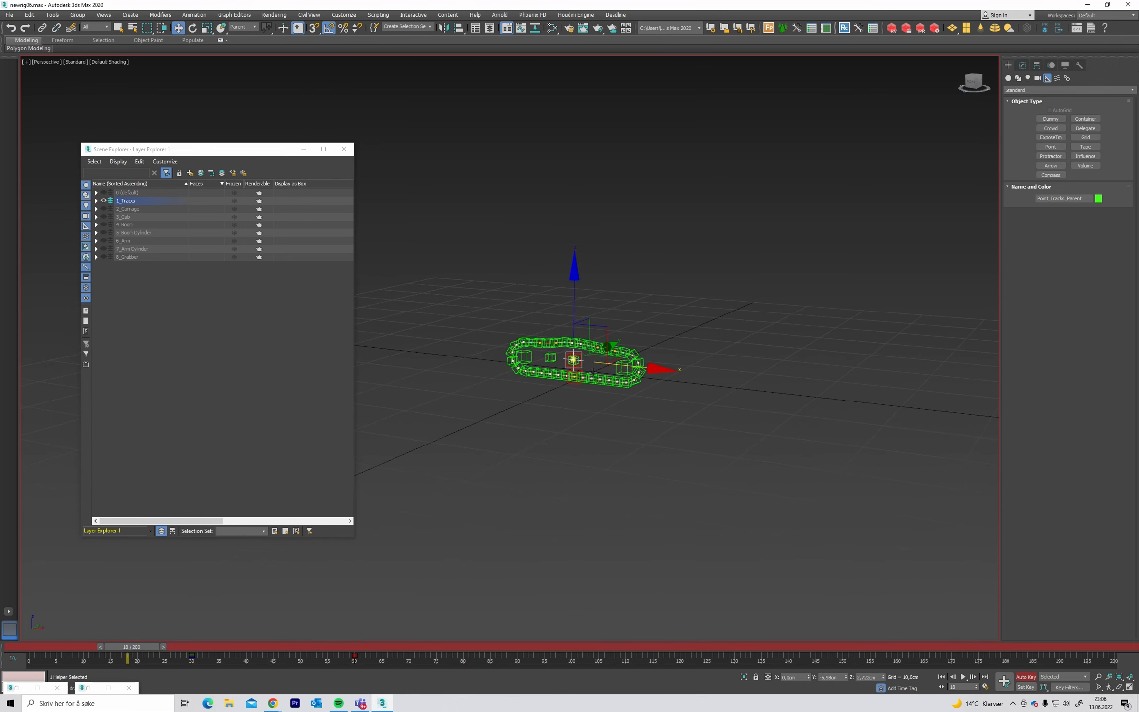
scroll(581, 374, "up", 4)
left_click(574, 372)
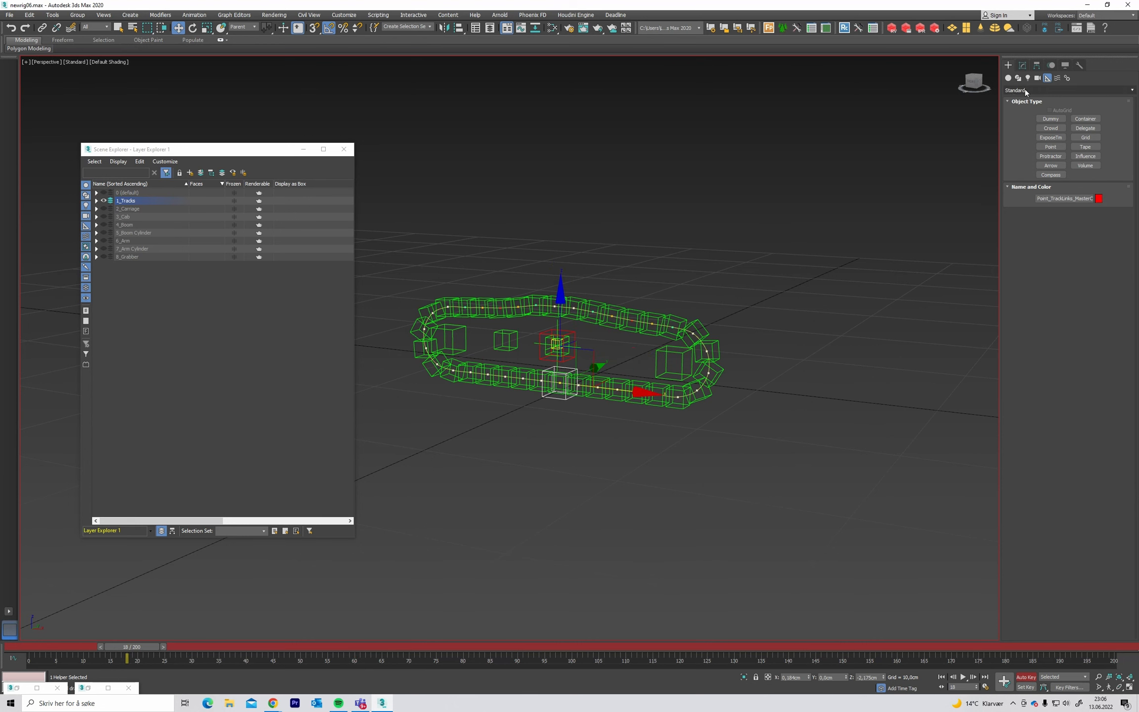
left_click(1050, 66)
middle_click_drag(714, 282, 810, 280)
scroll(623, 331, "up", 5)
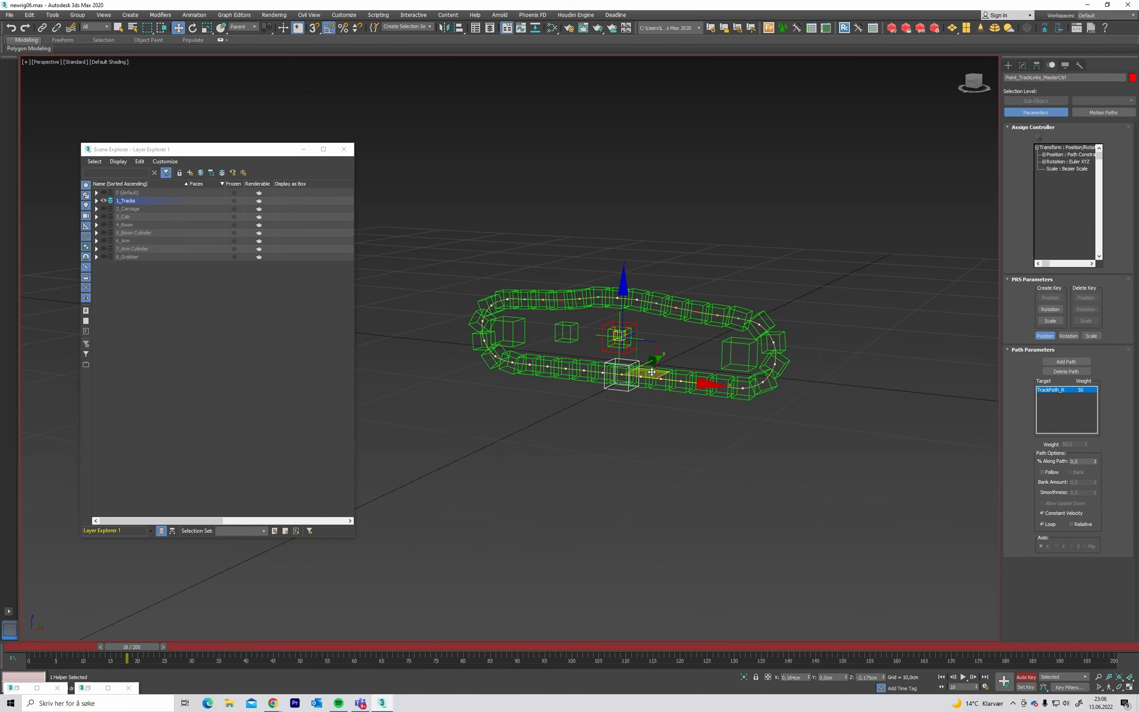
key("n")
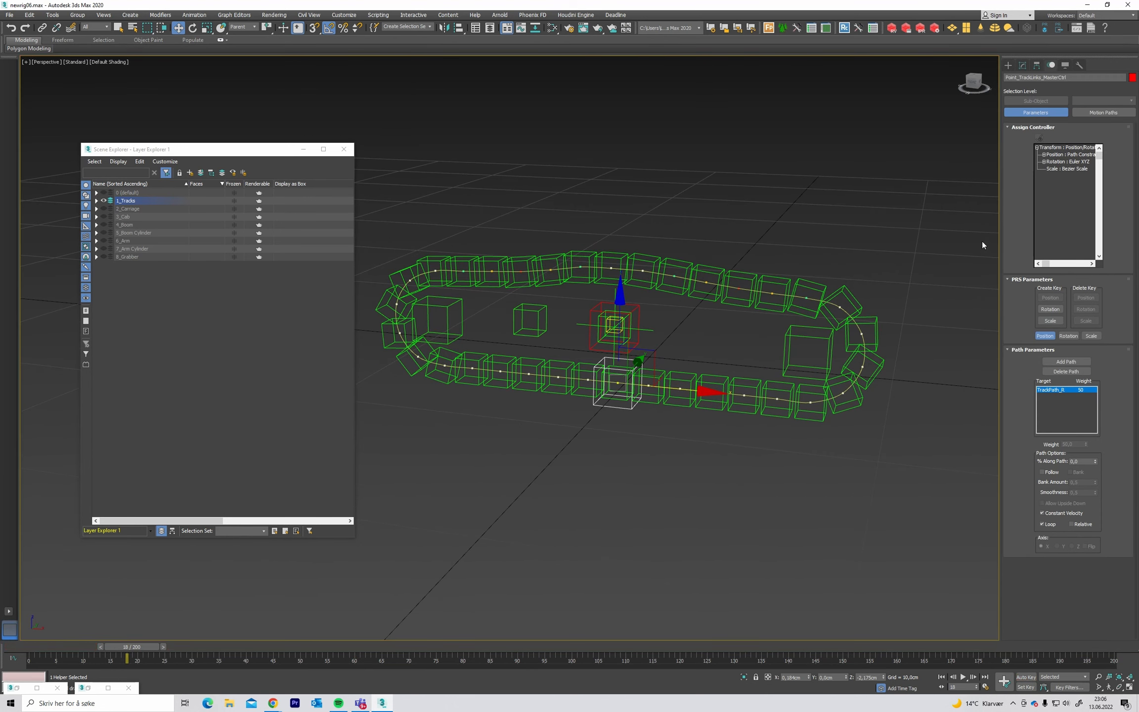
middle_click_drag(658, 393, 637, 370)
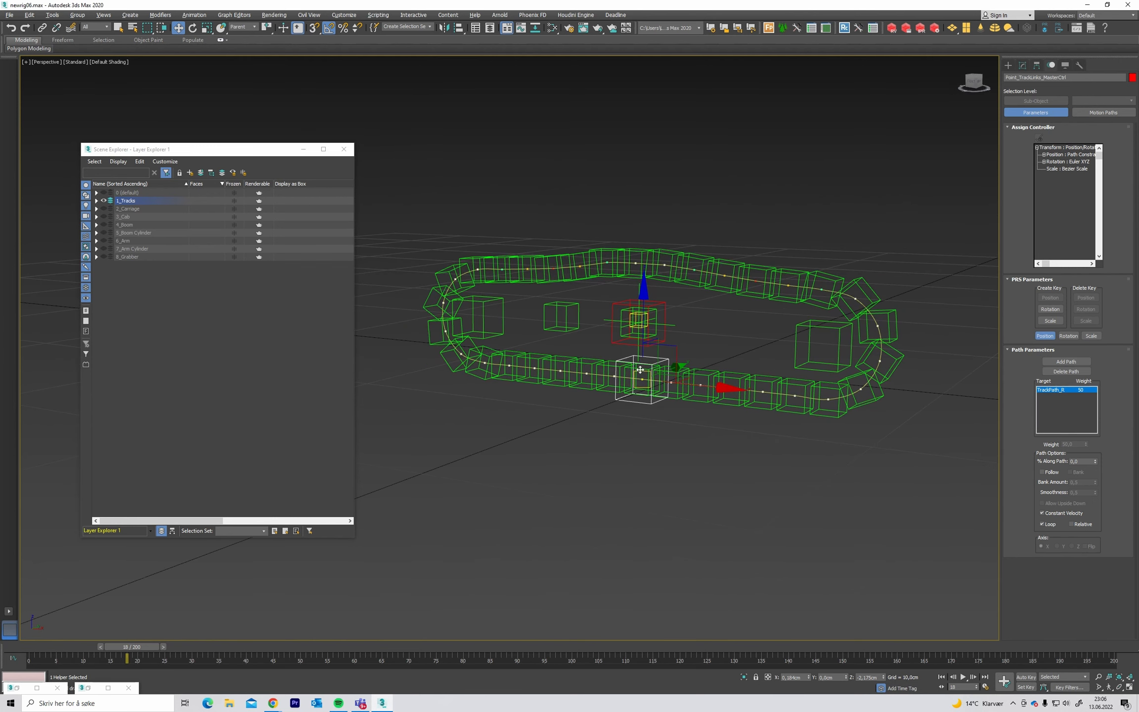
- Assign a Bezier Float controller to the Percent track of Point_TrackLinks_MasterCtrl's path constraint
left_click(1044, 154)
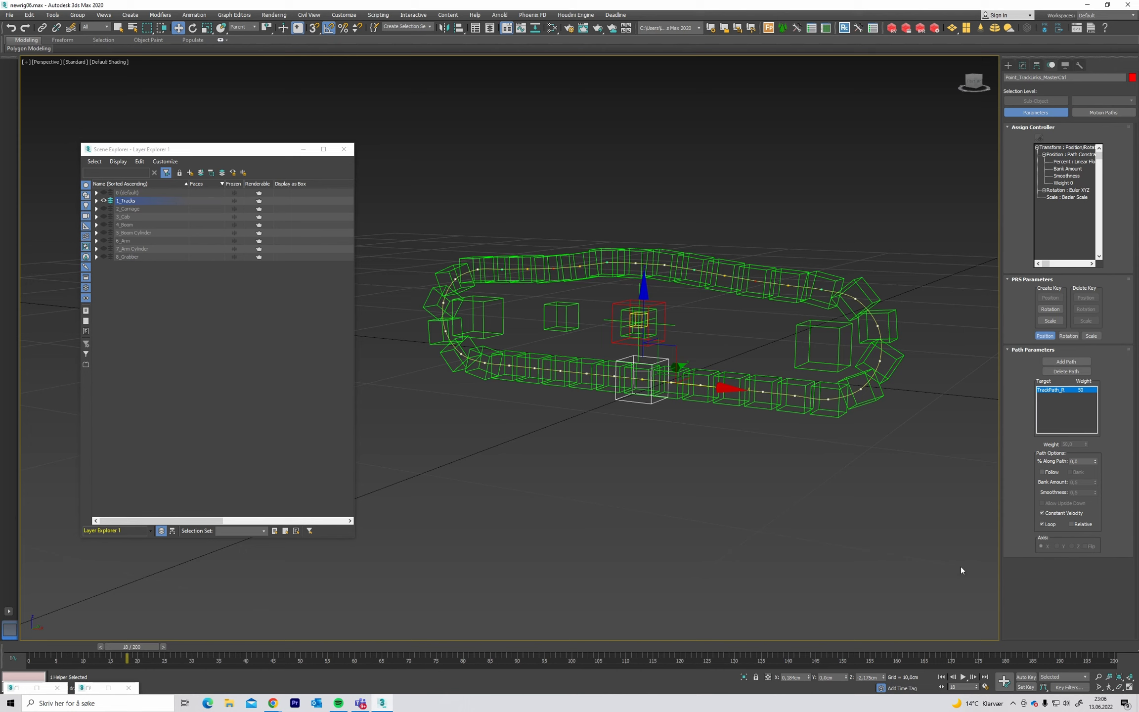
left_click(1044, 688)
left_click(1084, 163)
left_click_drag(1046, 265, 1052, 264)
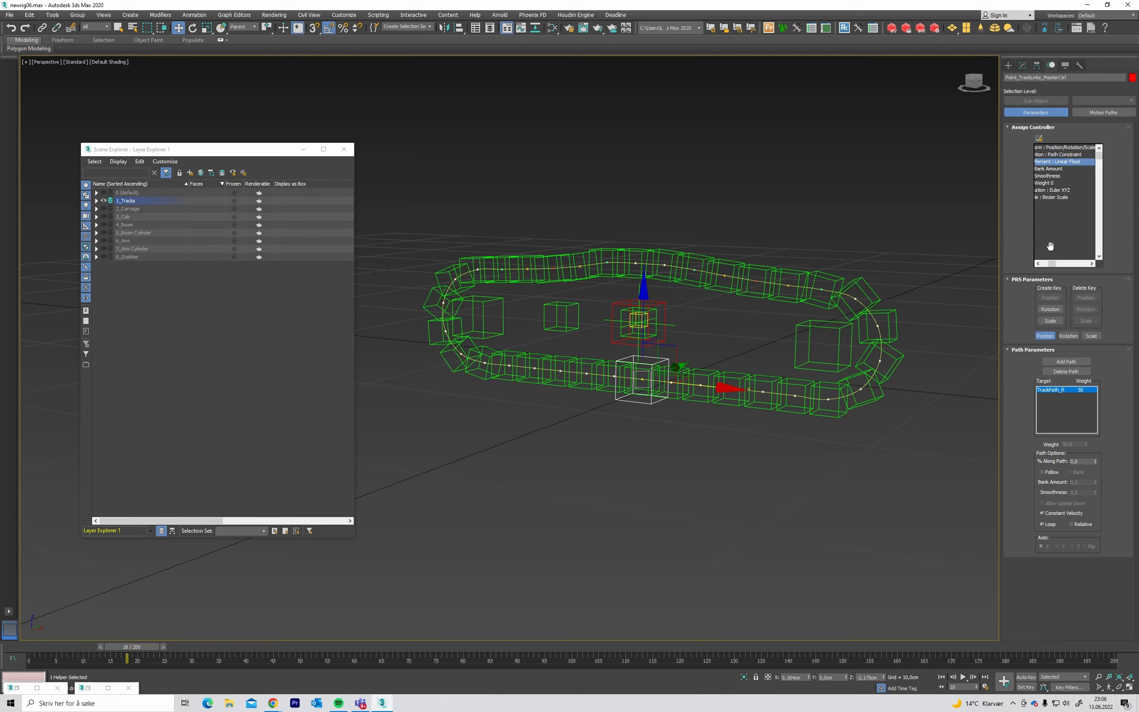
left_click_drag(1051, 265, 1048, 264)
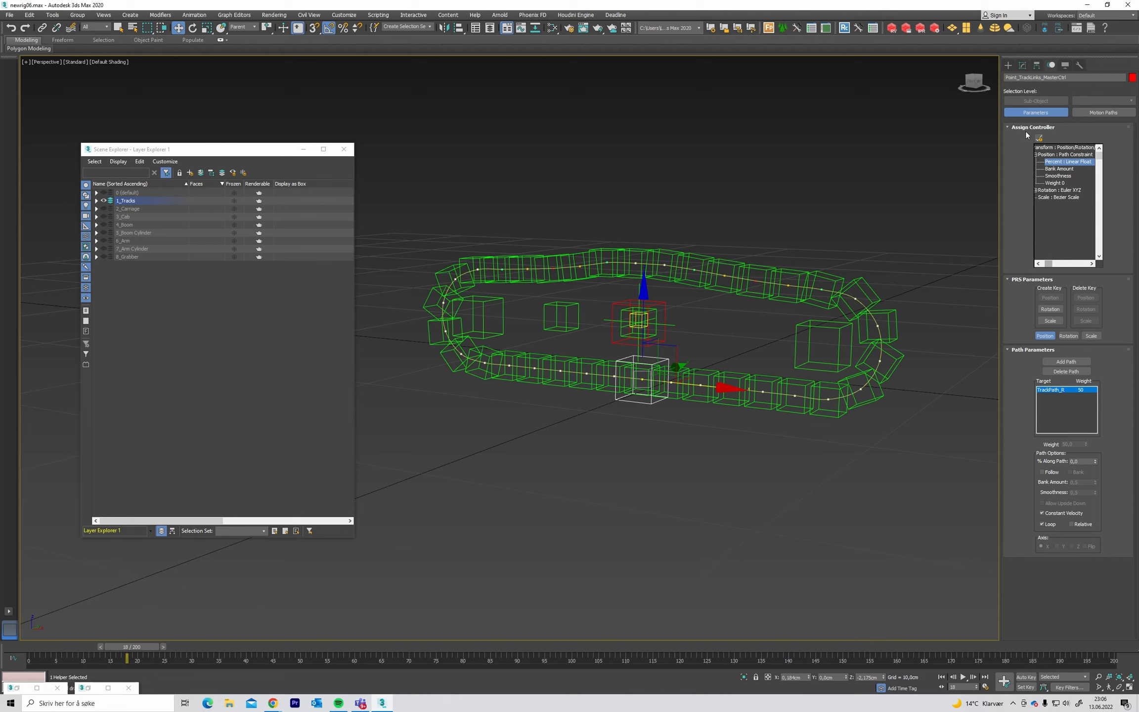
left_click(1039, 138)
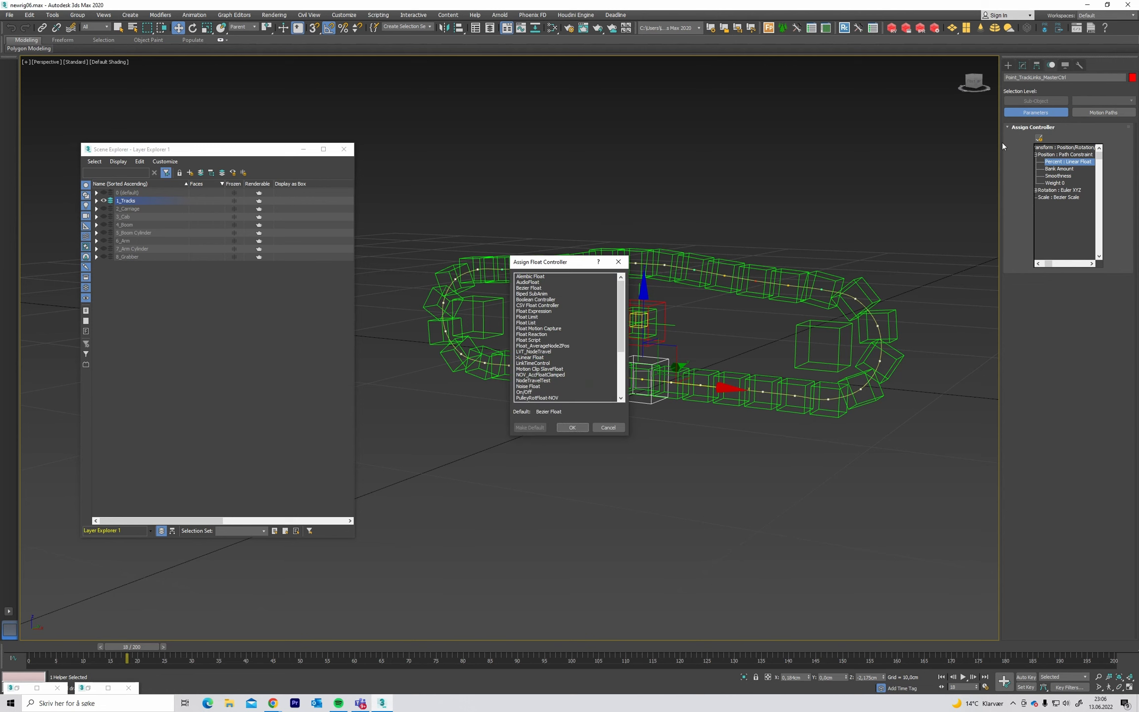
left_click(535, 289)
left_click(571, 426)
scroll(589, 367, "down", 3)
middle_click_drag(591, 375, 590, 376)
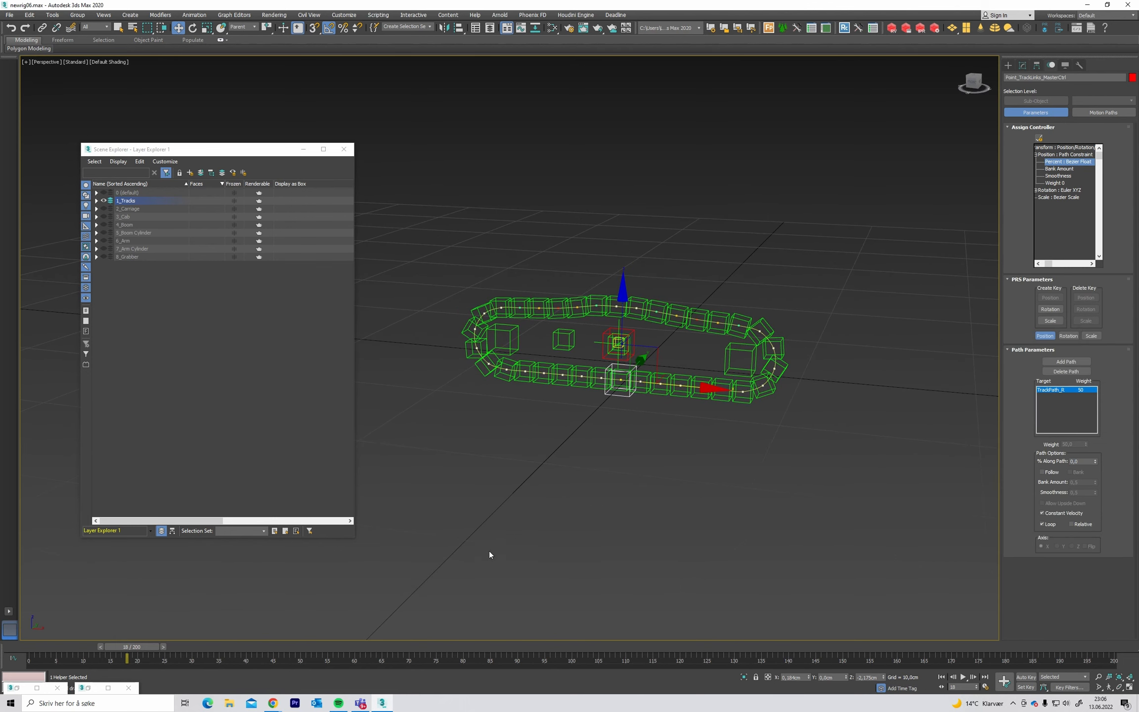
- Turn on Auto Key and key the path constraint's % Along Path at 0 on frame 30
left_click_drag(132, 646, 200, 649)
key("w")
key("n")
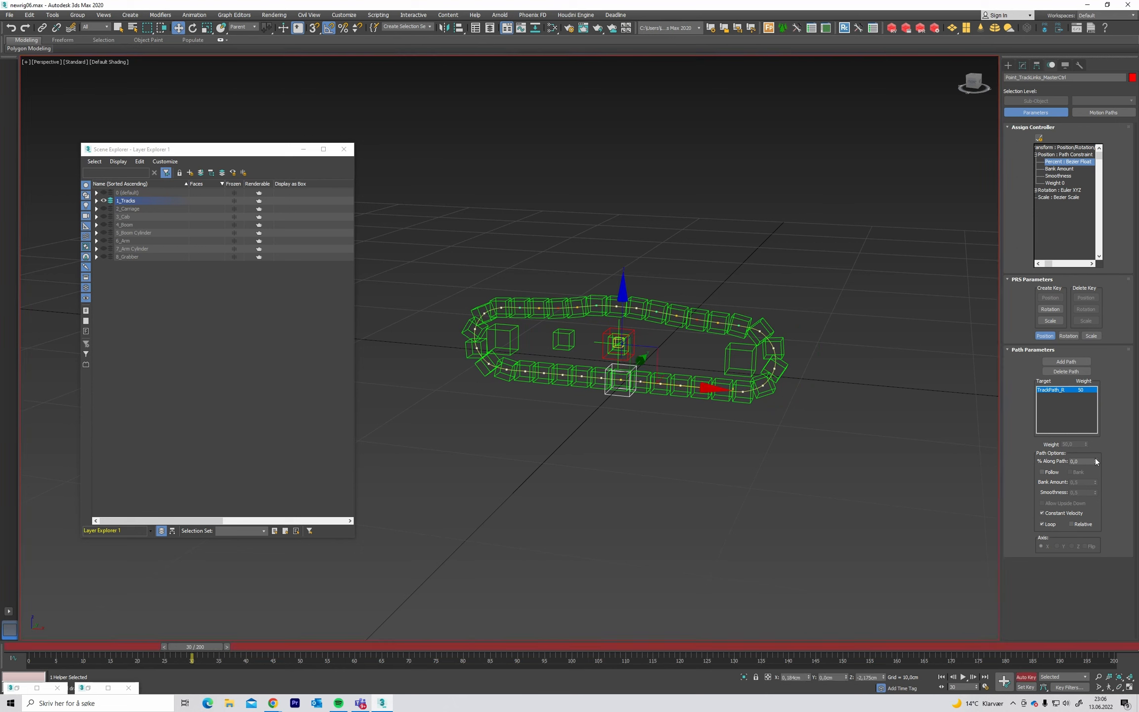
- Set % Along Path to 100 at frame 60 and turn off Auto Key
left_click_drag(198, 652, 433, 646)
middle_click_drag(825, 430, 512, 469)
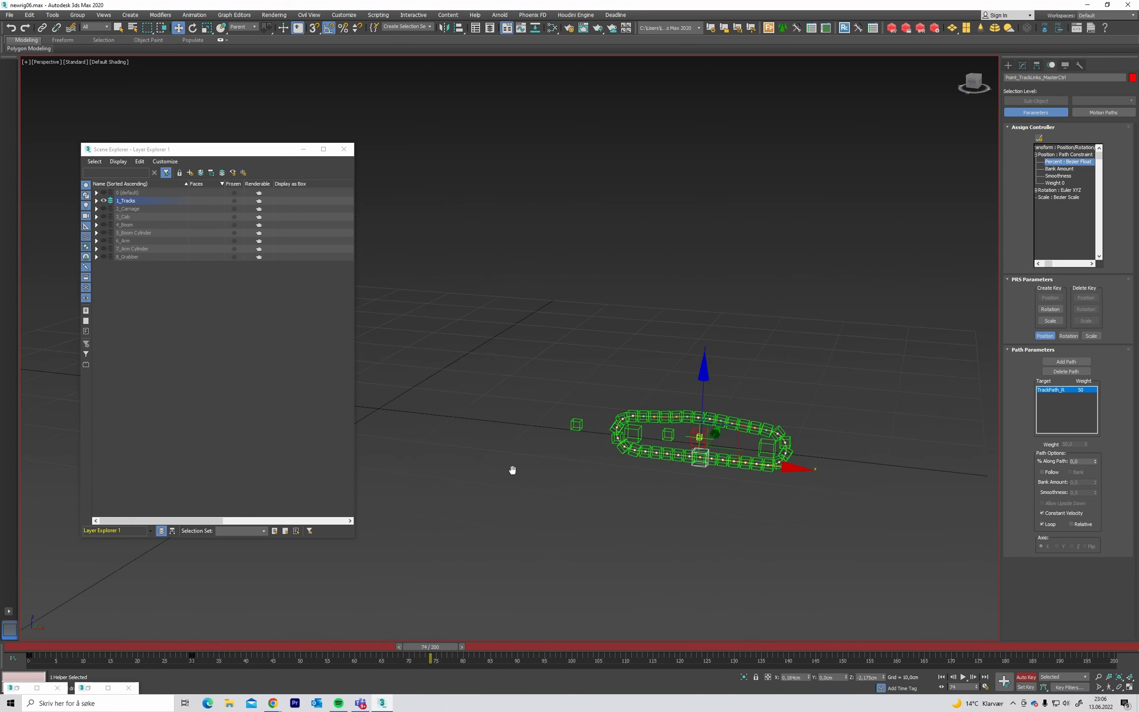
scroll(512, 470, "up", 3)
left_click_drag(439, 647, 356, 646)
key("w")
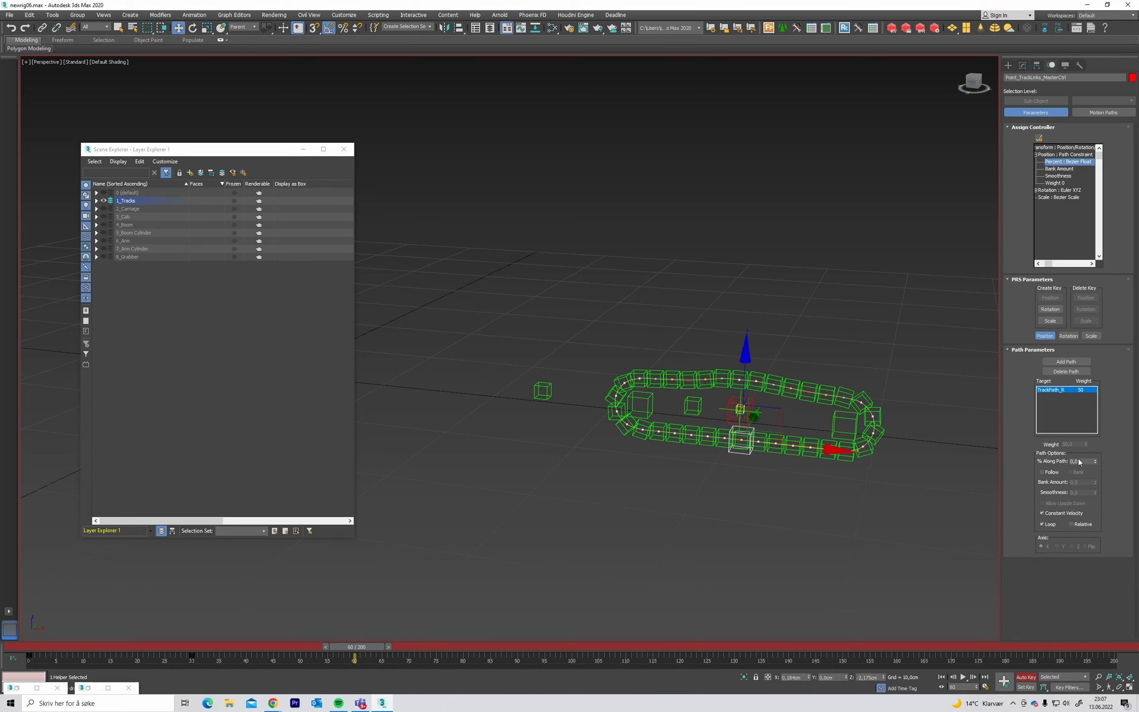
type("00")
key("Return")
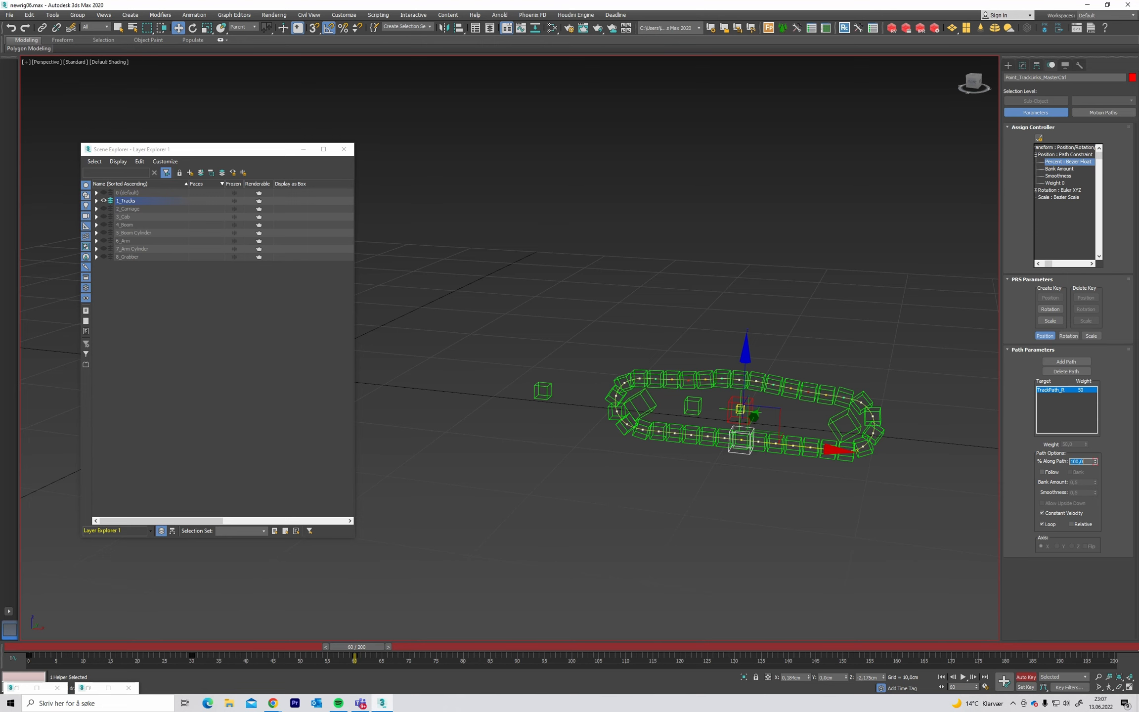
middle_click_drag(779, 265, 777, 255)
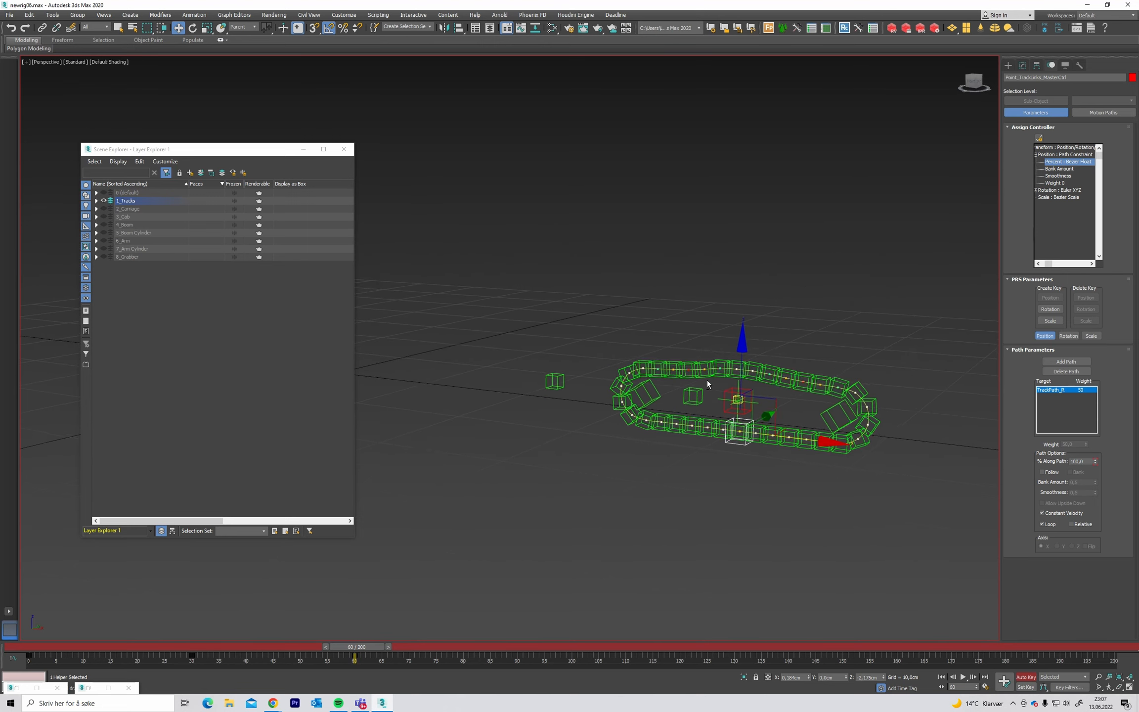
key("n")
- Show the track geometry again, clear the selection and play the animation with edged faces to check the rolling tracks
left_click_drag(364, 646, 158, 646)
middle_click_drag(403, 457, 596, 403)
key("shift+g")
left_click(594, 479)
key("slash")
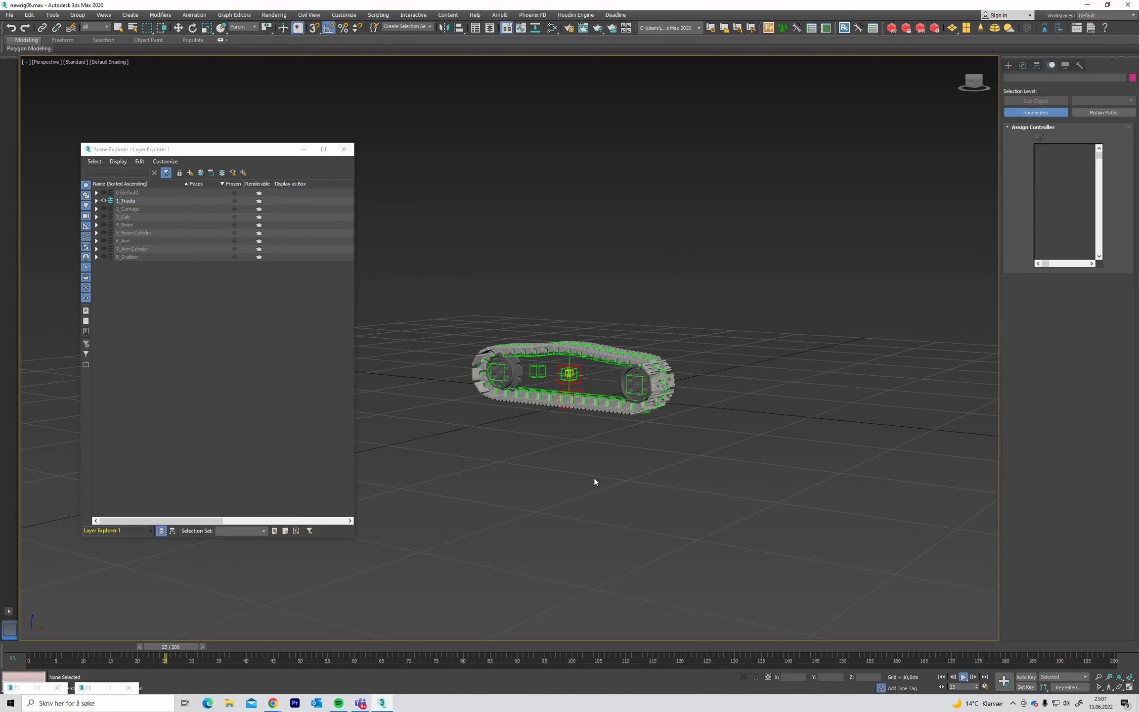
middle_click_drag(653, 465, 532, 452)
mouse_move(683, 442)
middle_mouse_down()
mouse_move(600, 438)
mouse_move(669, 460)
middle_mouse_up()
key("F4")
scroll(669, 460, "down", 3)
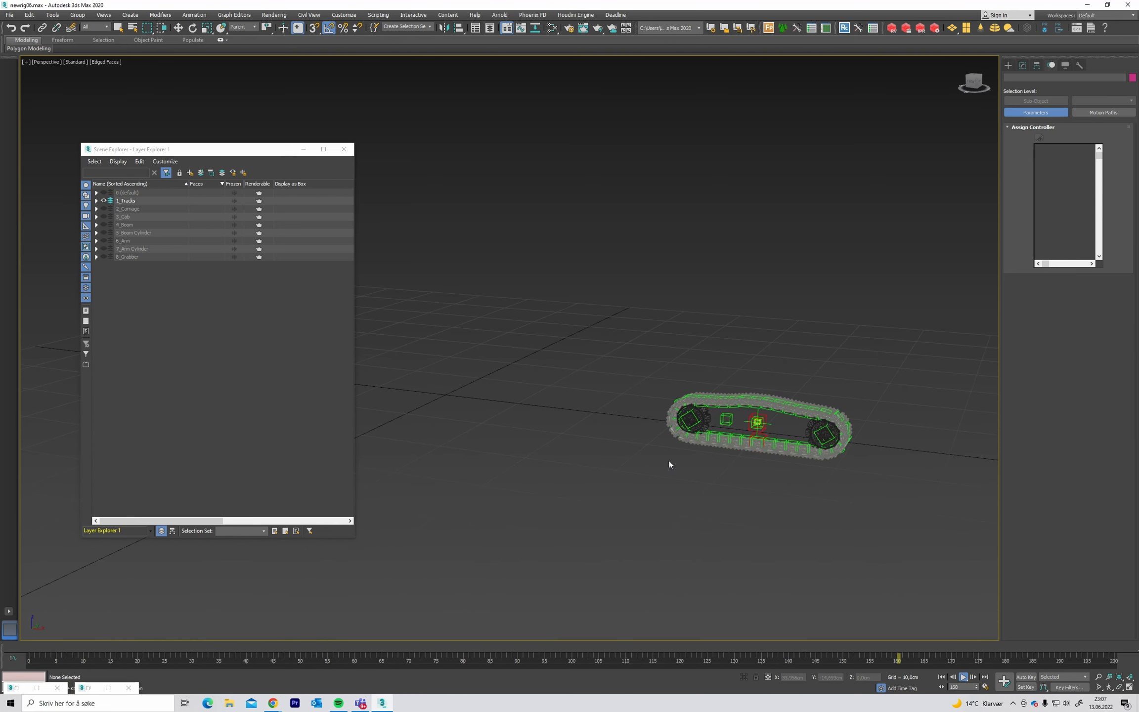
left_click(963, 677)
middle_click_drag(534, 425, 636, 418)
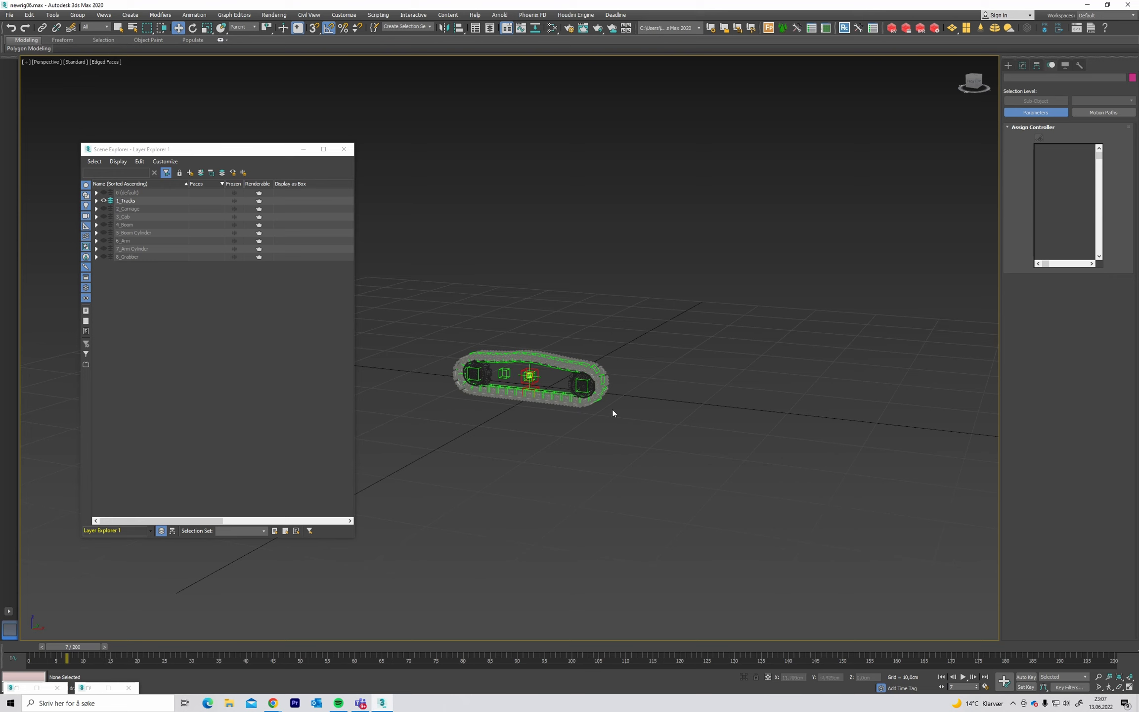
- Move the frame 60 keys of Point_Tracks_Parent and Point_TrackLinks_MasterCtrl to frame 150, and clear the selection
left_click(537, 376)
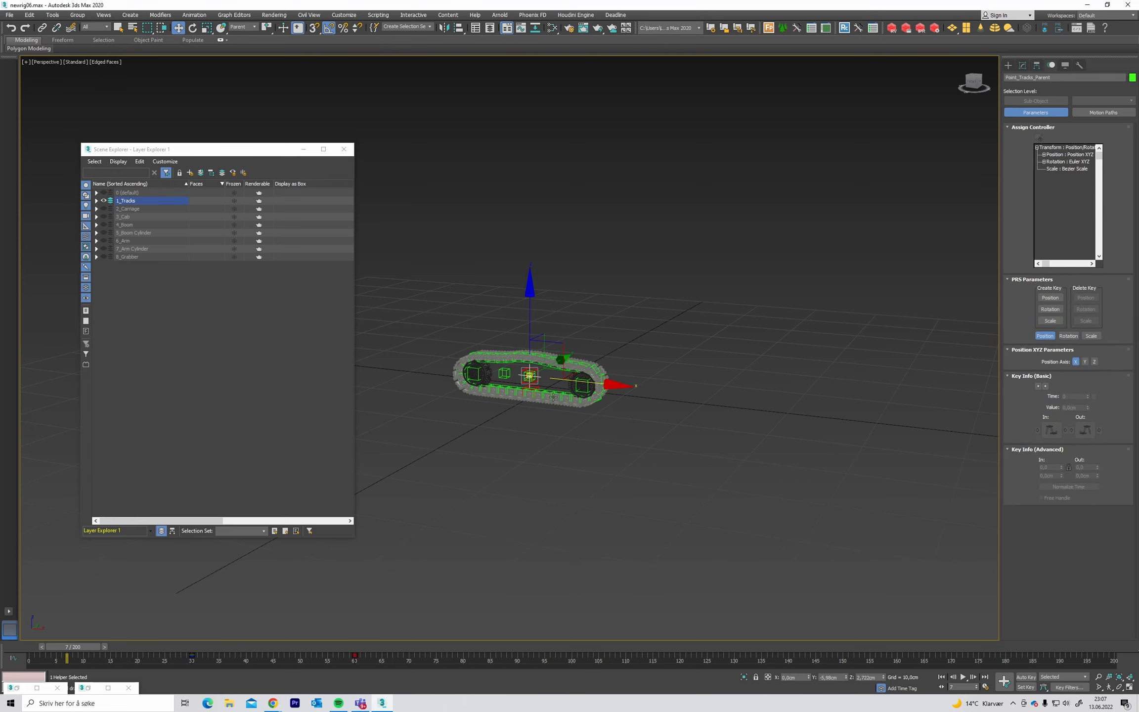
left_click(538, 387, "ctrl")
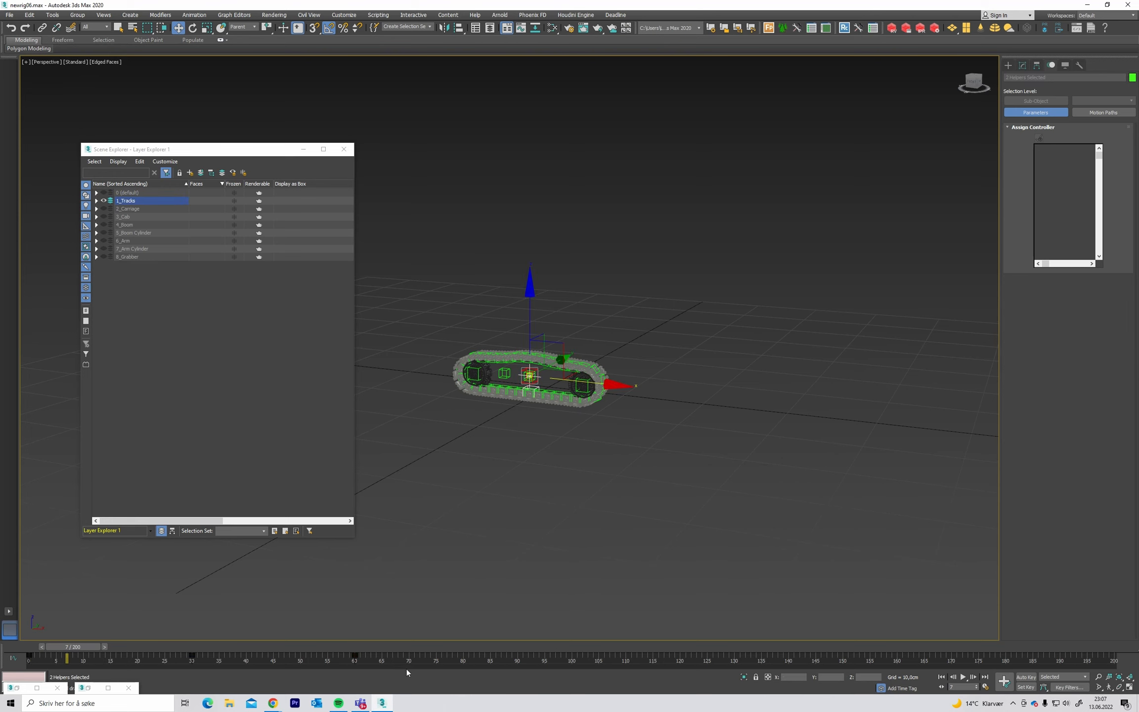
left_click(352, 661)
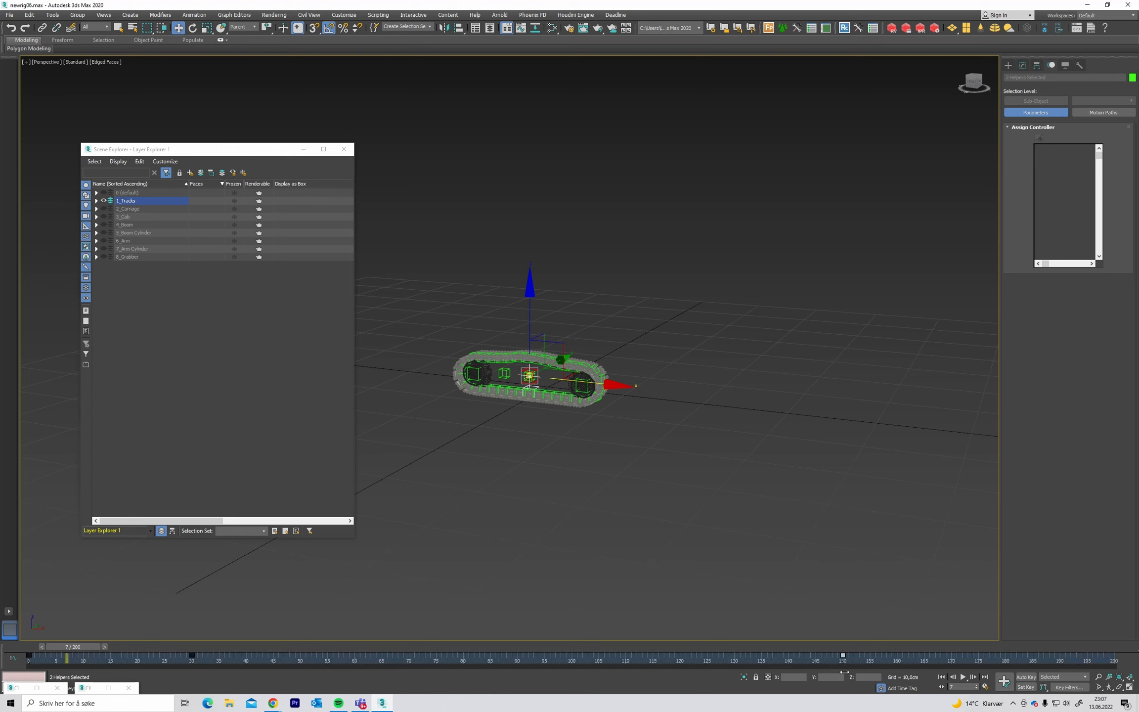
left_click(646, 491)
- Hide the helpers, turn off edged faces and play back the animation to check the moving tracks
mouse_move(646, 491)
middle_mouse_down("alt")
mouse_move(617, 465)
mouse_move(615, 446)
mouse_move(607, 456)
mouse_move(622, 430)
mouse_move(624, 449)
middle_mouse_up("alt")
scroll(607, 456, "up", 3)
key("shift+h")
key("F4")
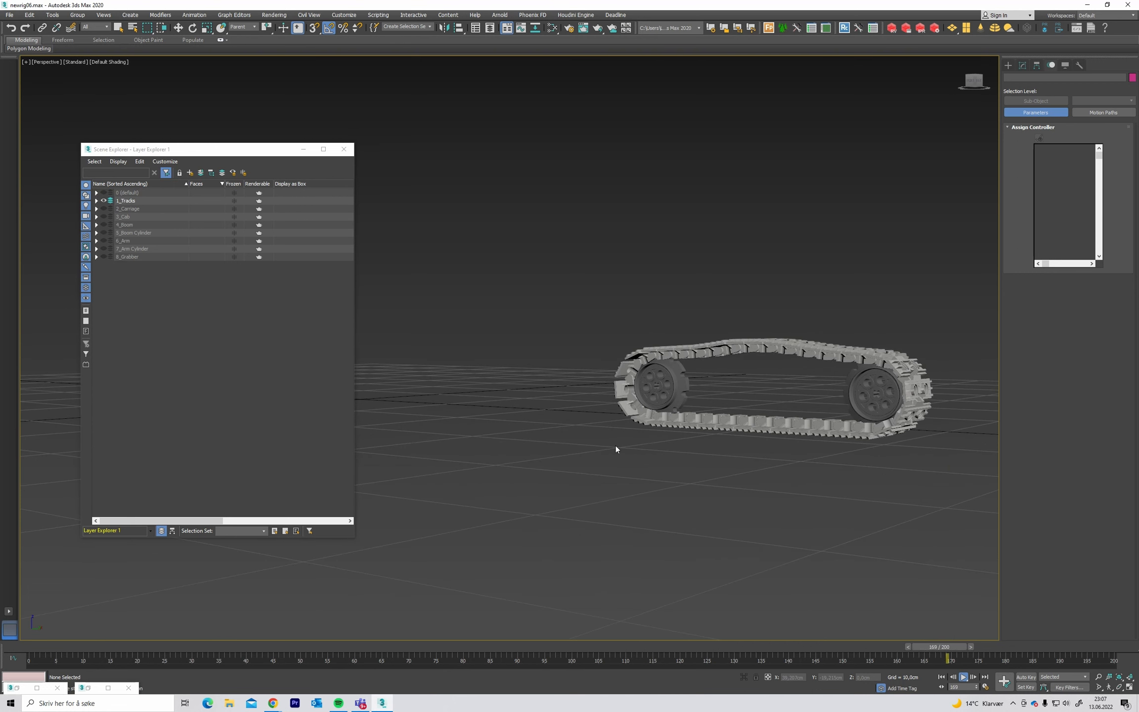
key("Escape")
middle_click_drag(615, 446, 731, 447)
- Show the helpers again and select Point_Tracks_Dynamics_OscillatorAmplitude inside the track
key("shift+g")
middle_click_drag(537, 377, 594, 378)
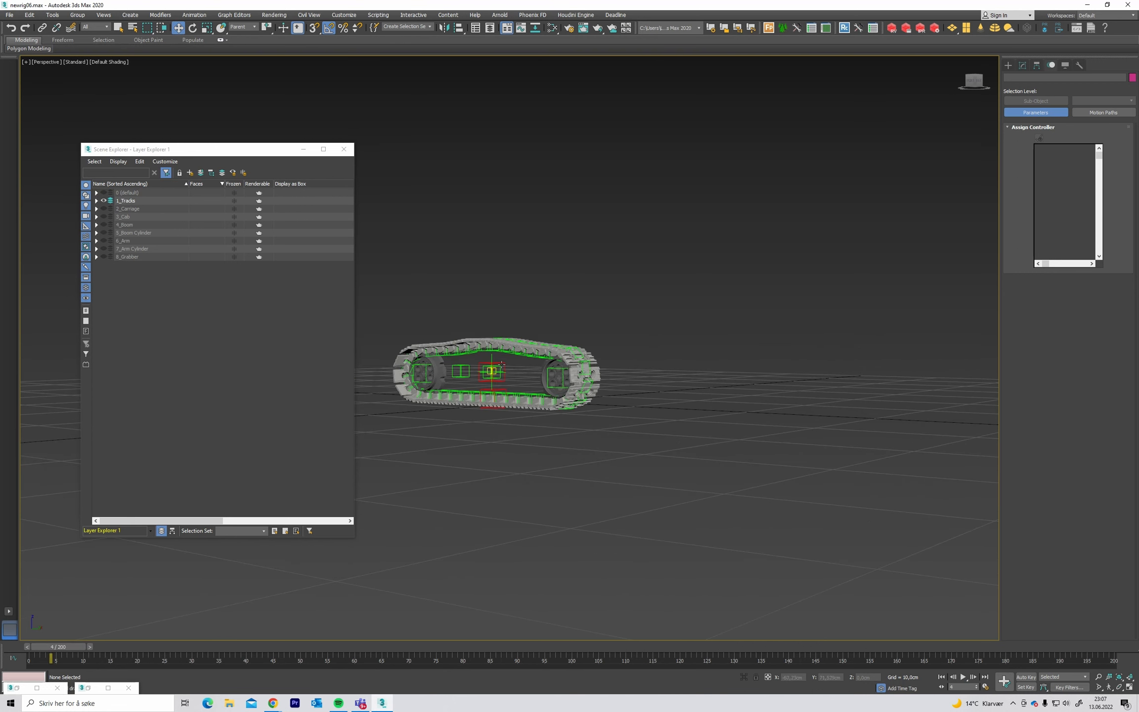
left_click(493, 371)
scroll(491, 379, "up", 4)
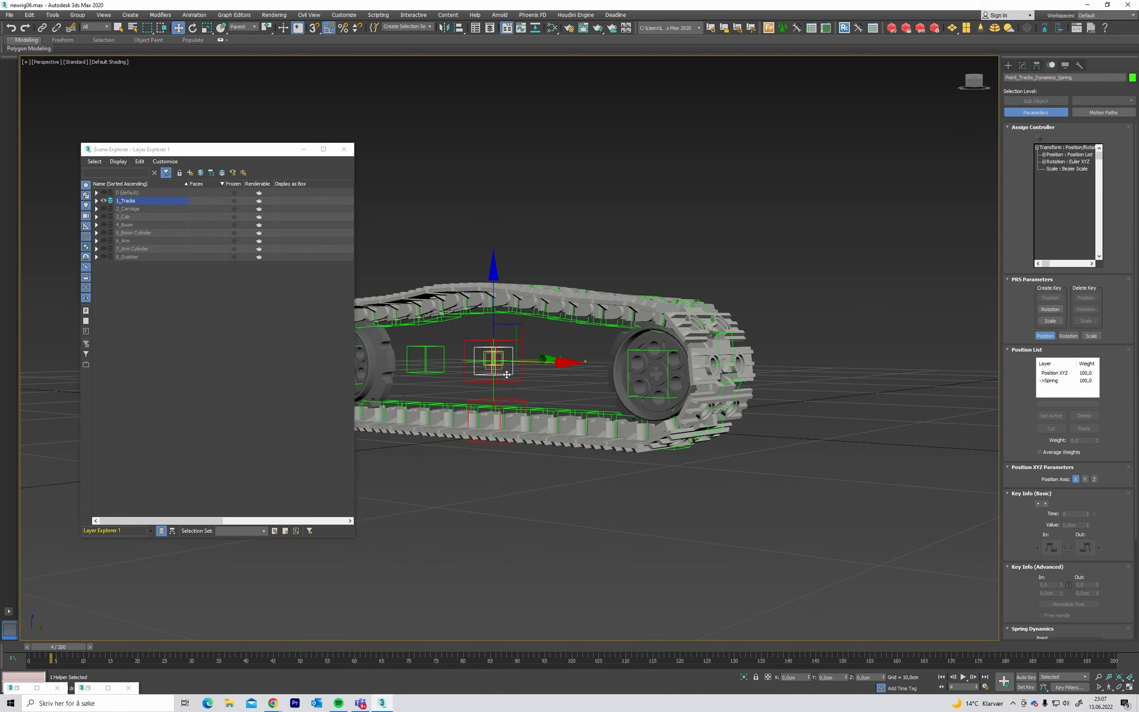
left_click(495, 356)
scroll(503, 354, "down", 5)
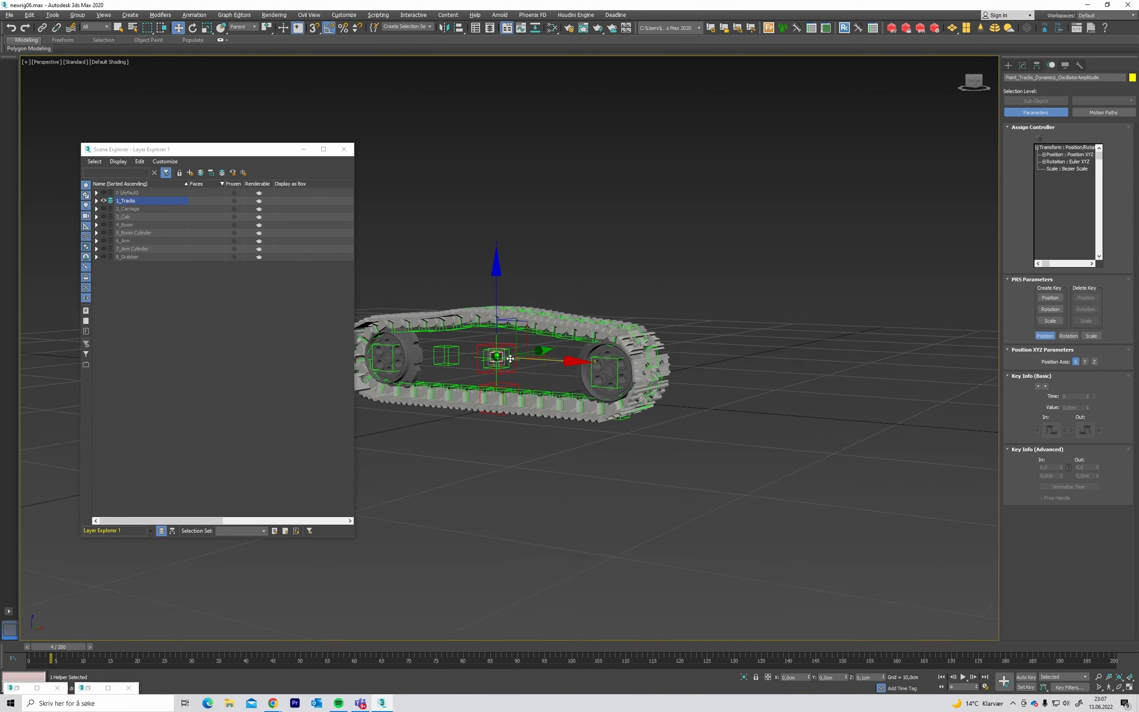
middle_click_drag(633, 368, 566, 387, "alt")
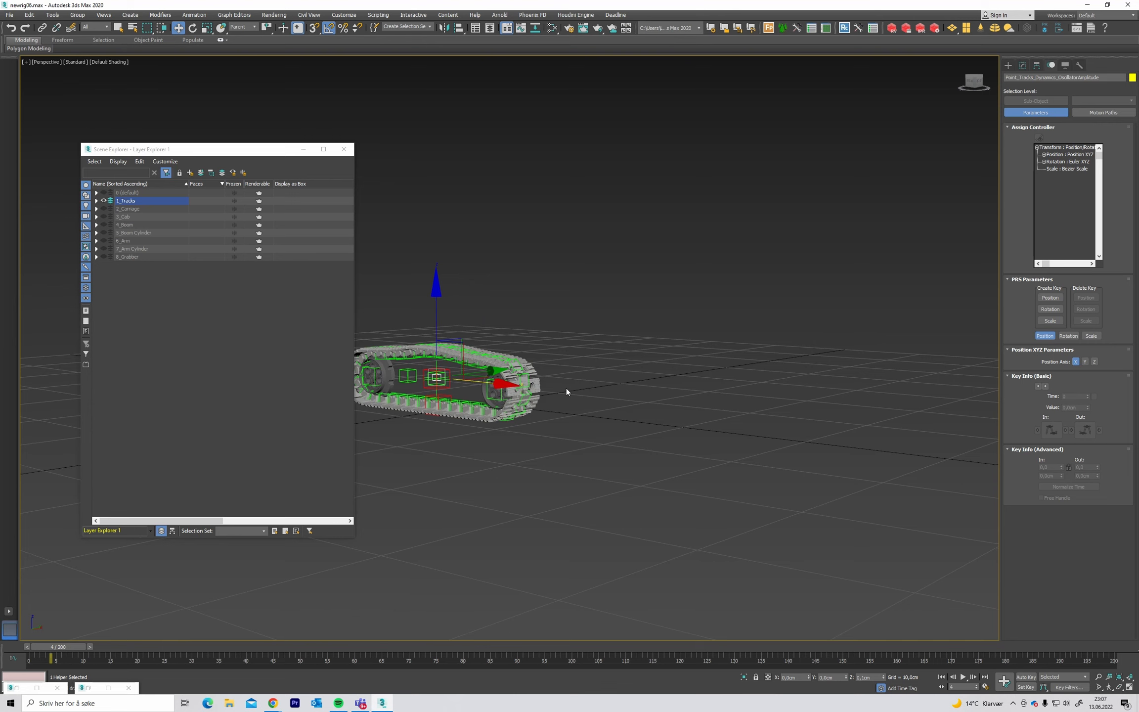
scroll(565, 388, "down", 2)
- Go to frame 152 and set the oscillator amplitude helper's Z position to 0.15 cm
left_click_drag(64, 650, 852, 654)
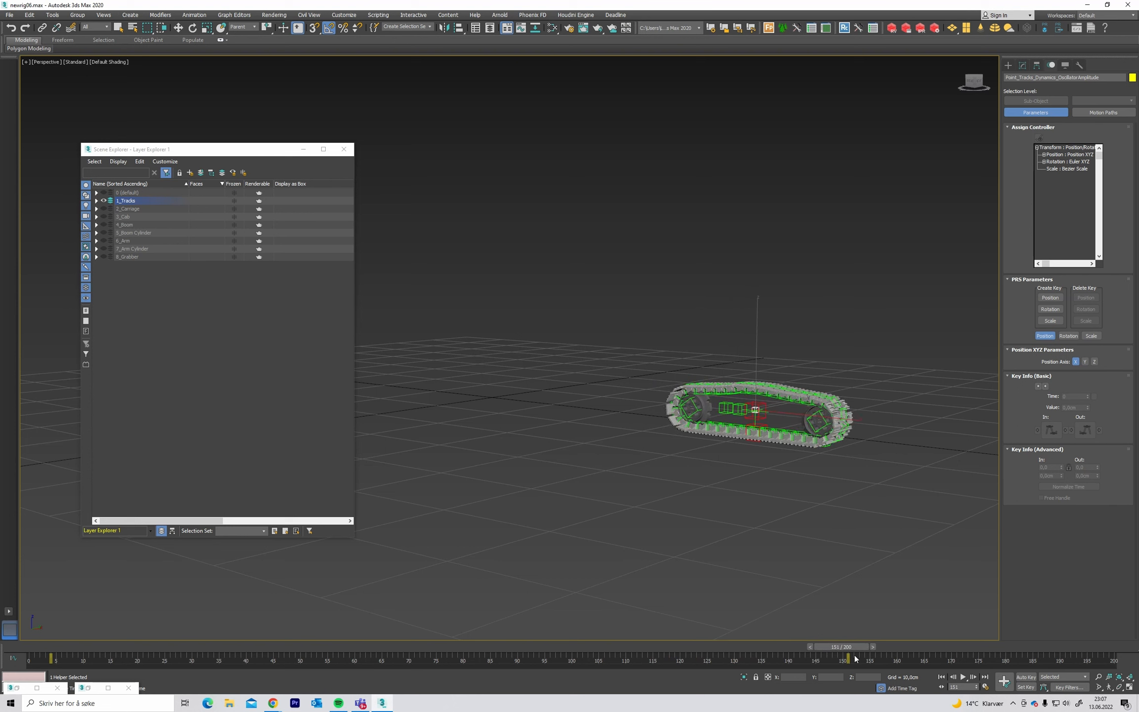
key("w")
scroll(793, 428, "up", 5)
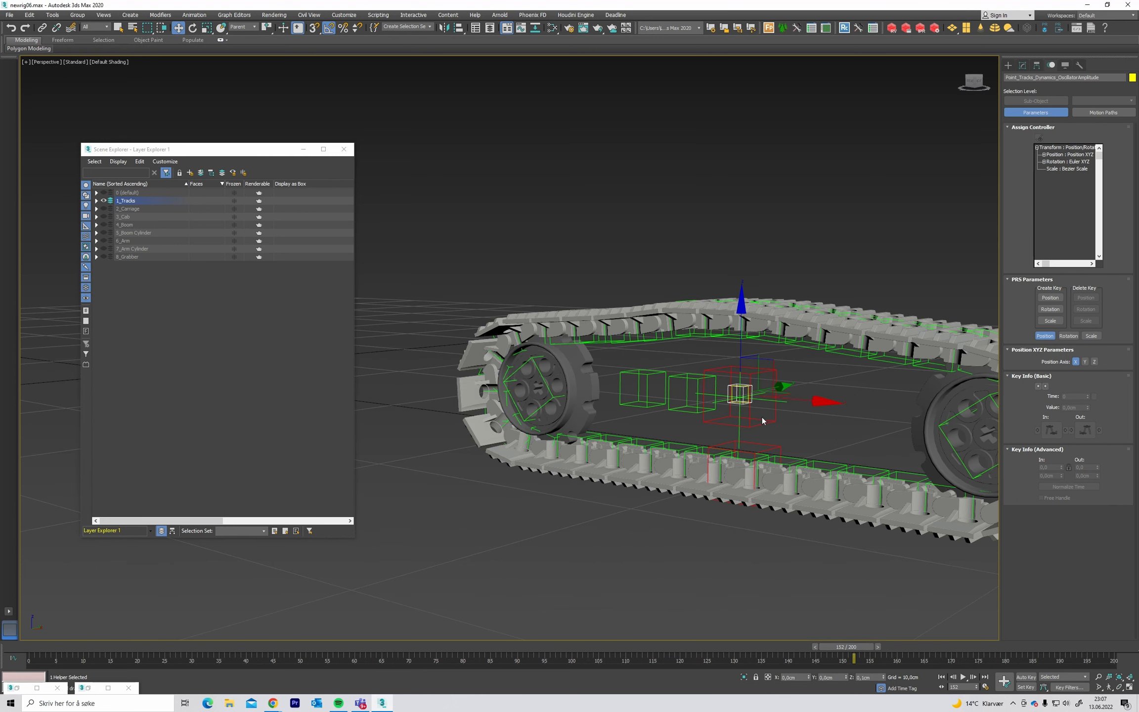
left_click_drag(879, 677, 865, 684)
type("5")
key("Return")
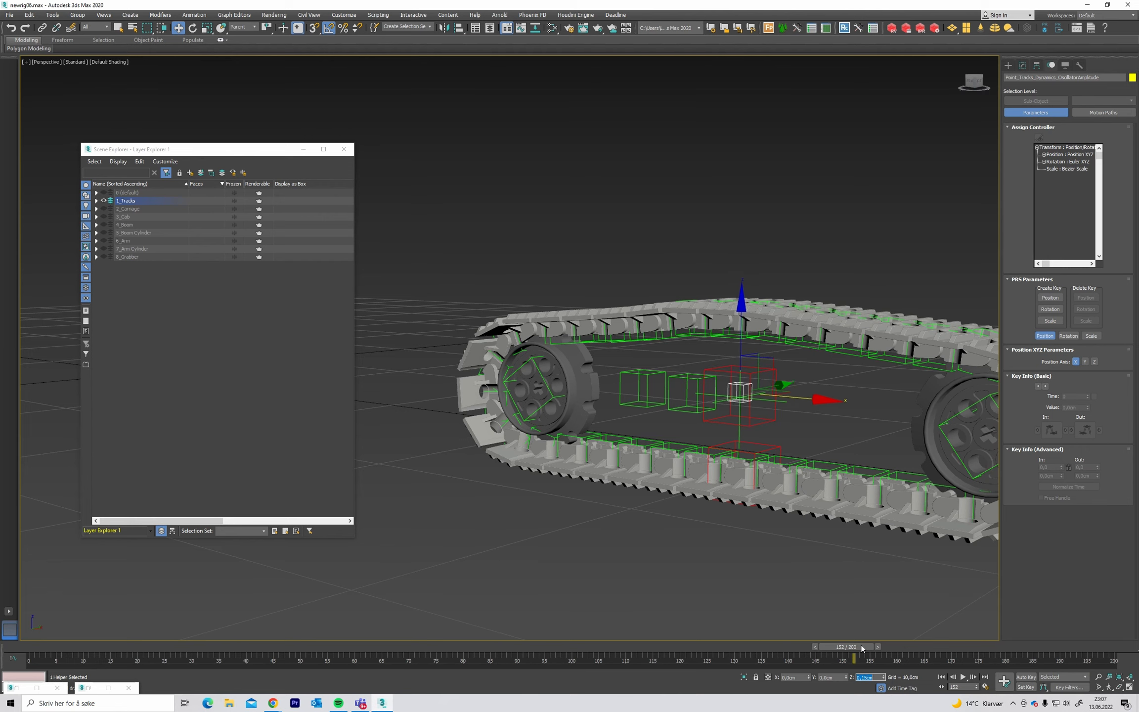
- Clear the selection, minimize the Scene Explorer and play the animation to review the track oscillation
left_click_drag(861, 644, 467, 624)
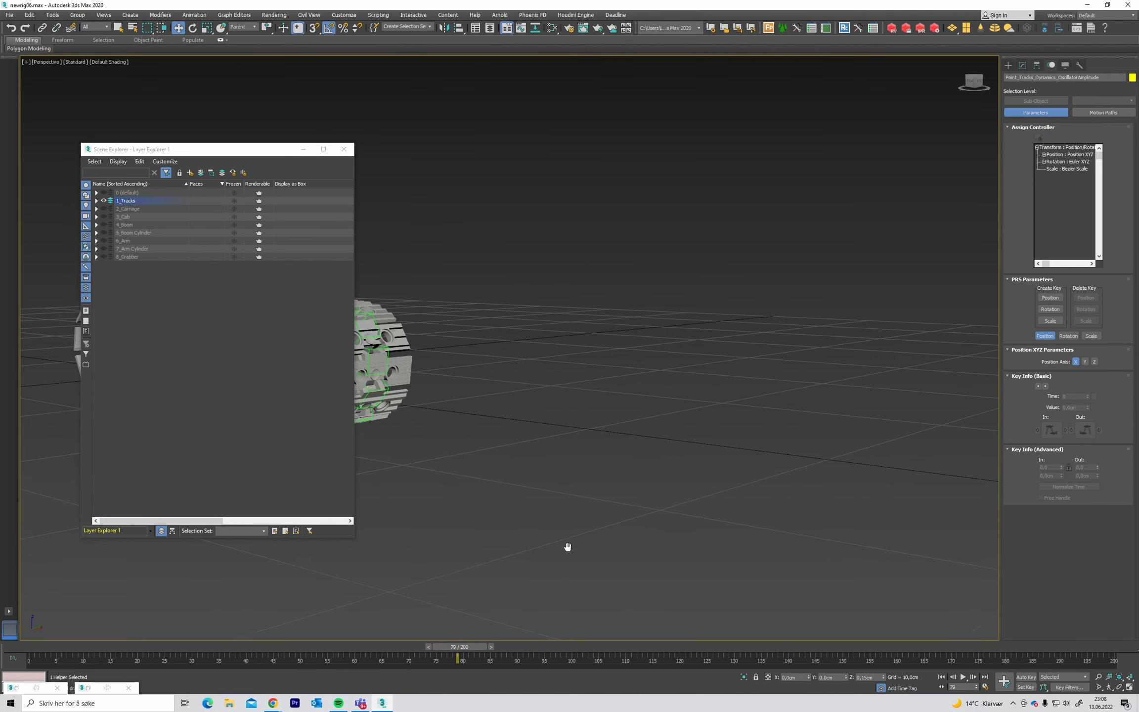
middle_click_drag(567, 547, 856, 558)
scroll(835, 548, "down", 3)
middle_click_drag(819, 543, 688, 504)
left_click(692, 503)
key("slash")
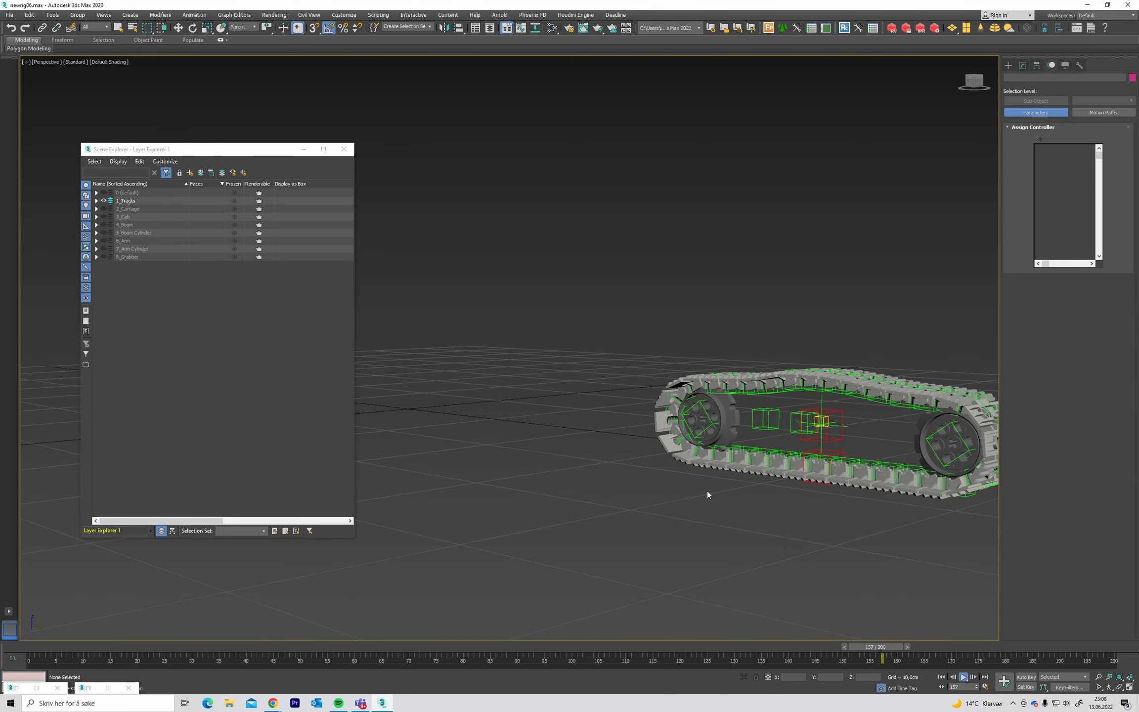
middle_click_drag(707, 490, 655, 490)
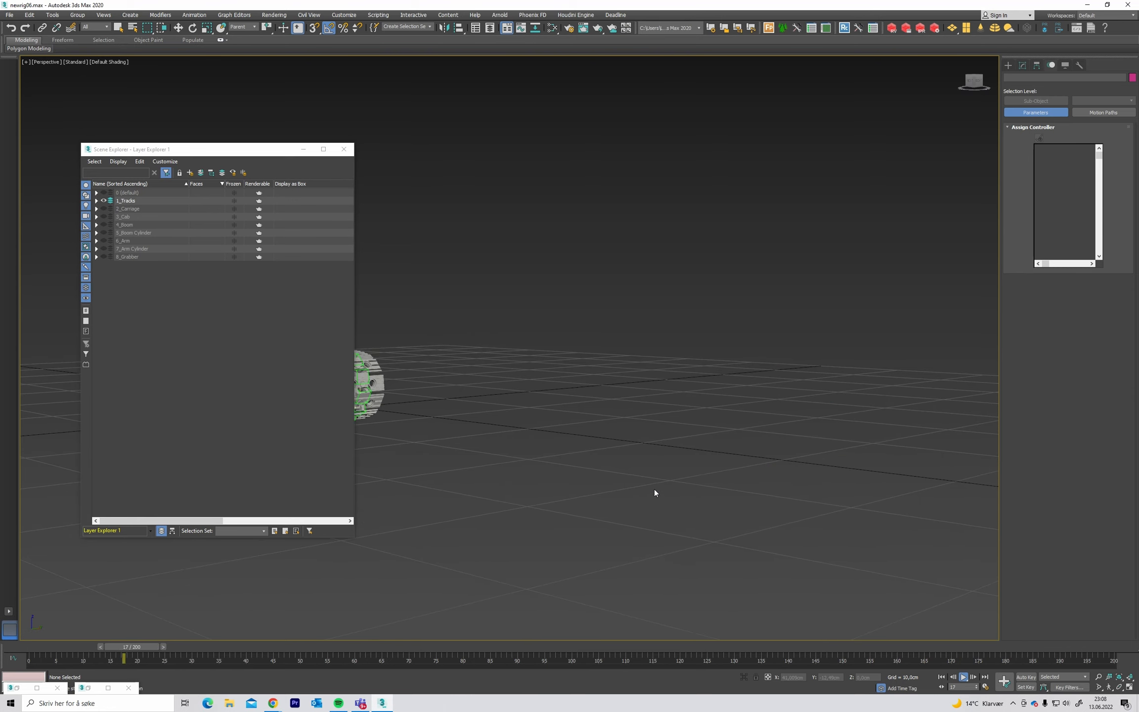
left_click(303, 149)
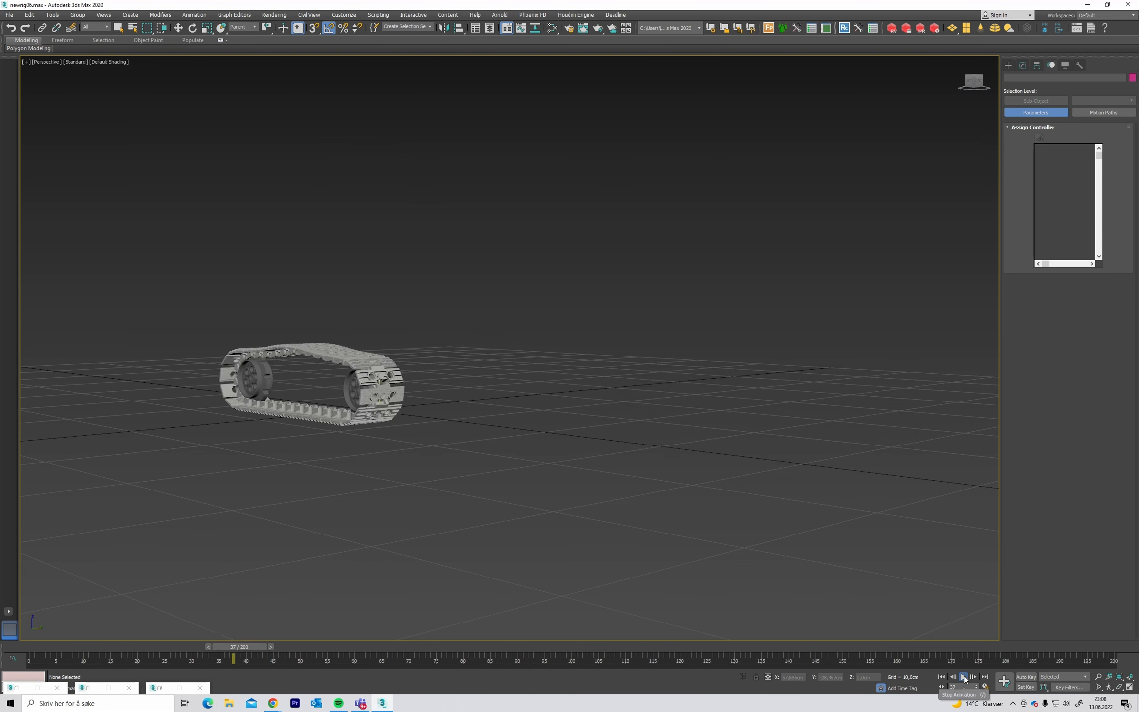
middle_click_drag(448, 440, 454, 414, "alt")
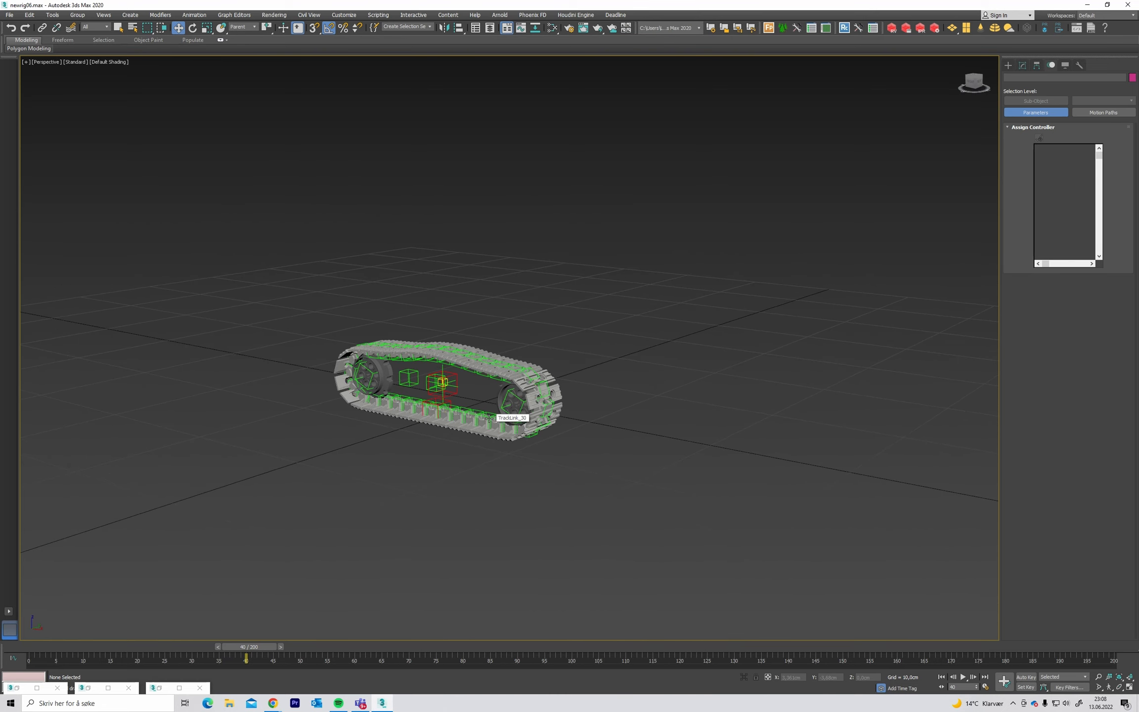
- Try to move Point_TrackLinks_MasterCtrl along its X axis, undo the move and clear the selection
middle_click_drag(433, 438, 559, 427, "alt")
scroll(559, 427, "up", 5)
left_click(599, 369)
middle_click_drag(599, 369, 564, 416, "alt")
left_click_drag(582, 421, 544, 408)
scroll(543, 409, "down", 3)
middle_click_drag(543, 409, 504, 423, "alt")
middle_click_drag(635, 312, 688, 305, "alt")
key("ctrl+z")
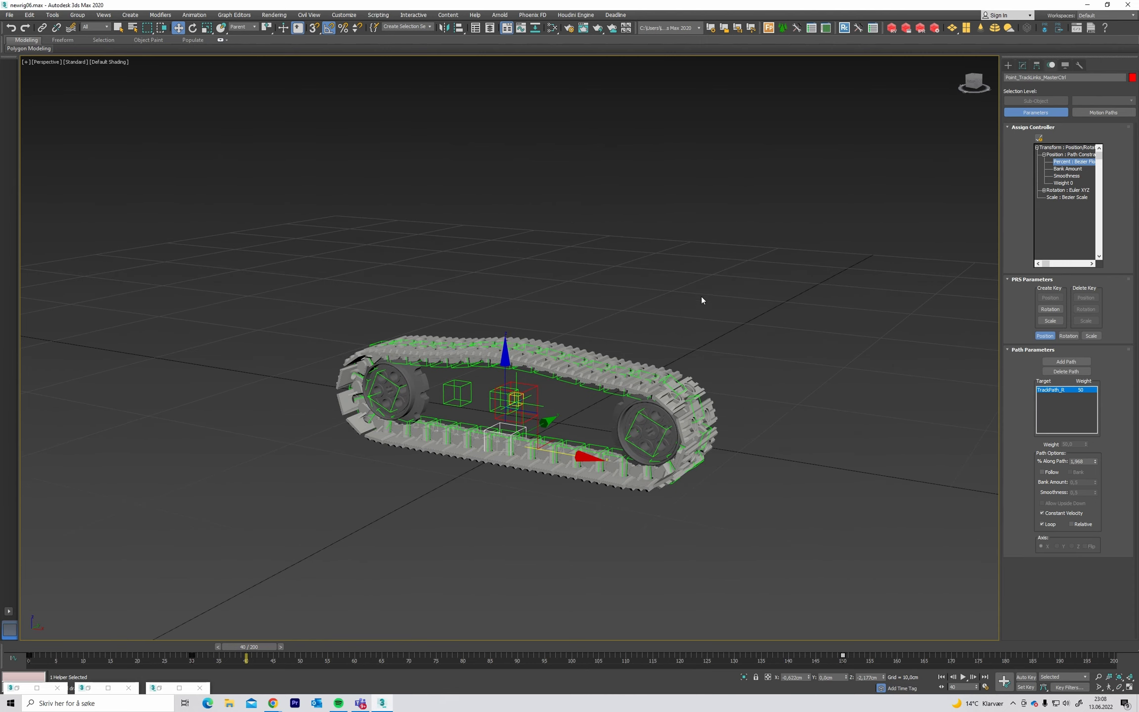
left_click(719, 295)
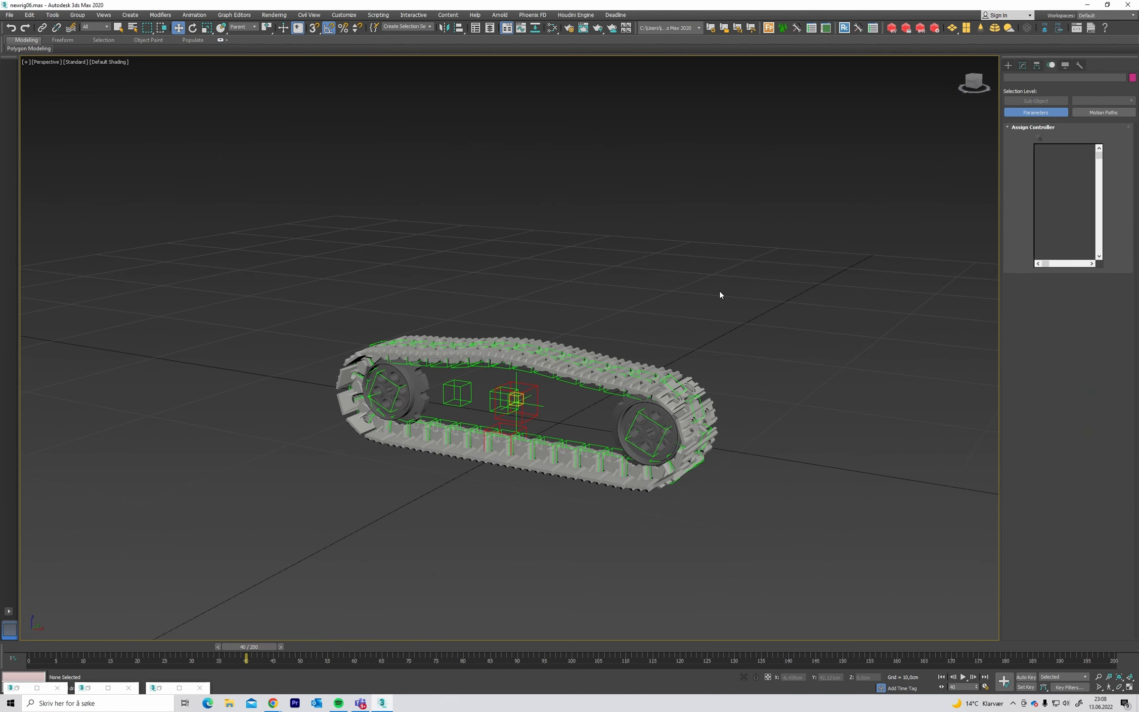